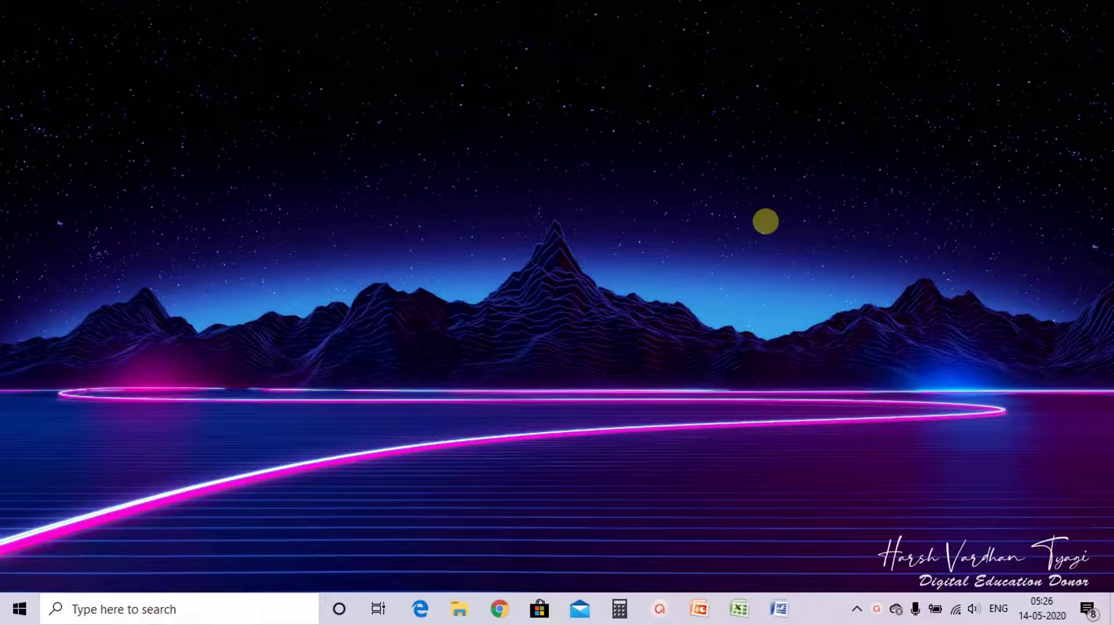
Open Microsoft Excel with a blank workbook and enlarge the sheet zoom to 190%.
{"action": "left_click", "coordinate": [739, 610]}
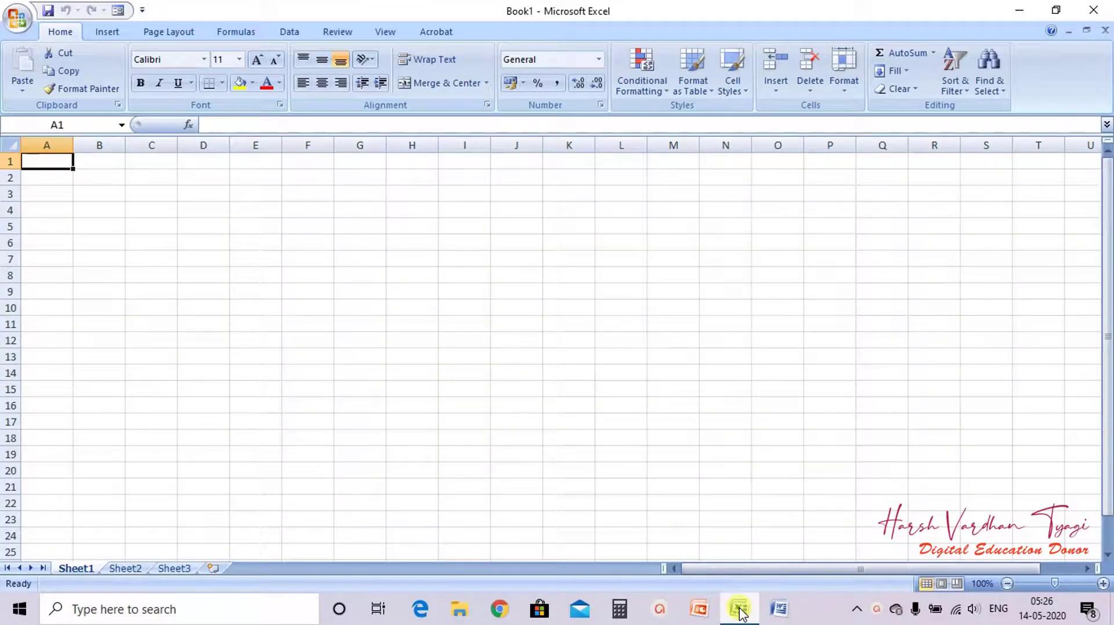
{"action": "left_click", "coordinate": [1102, 584]}
{"action": "left_click", "coordinate": [1102, 583]}
{"action": "left_click", "coordinate": [1102, 583]}
{"action": "left_click", "coordinate": [1102, 584]}
{"action": "left_click", "coordinate": [1102, 583]}
{"action": "left_click", "coordinate": [1102, 584]}
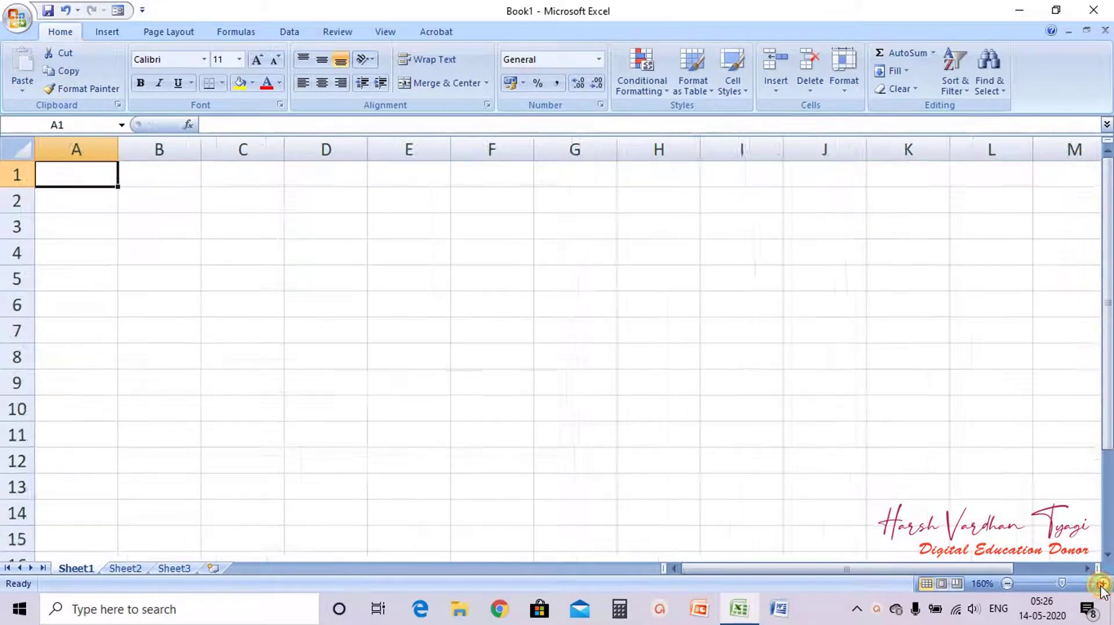
{"action": "left_click", "coordinate": [1102, 583]}
{"action": "left_click", "coordinate": [1102, 584]}
{"action": "left_click", "coordinate": [1102, 584]}
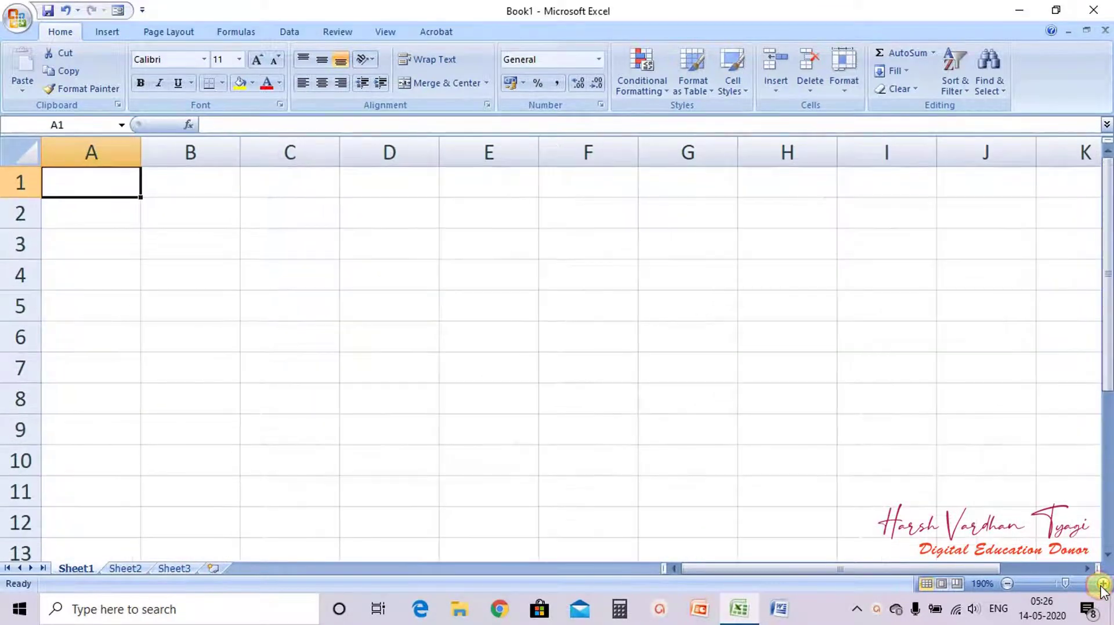
Enter the headers Name in cell A1 and Basic Salary in cell B1.
{"action": "left_click", "coordinate": [87, 185]}
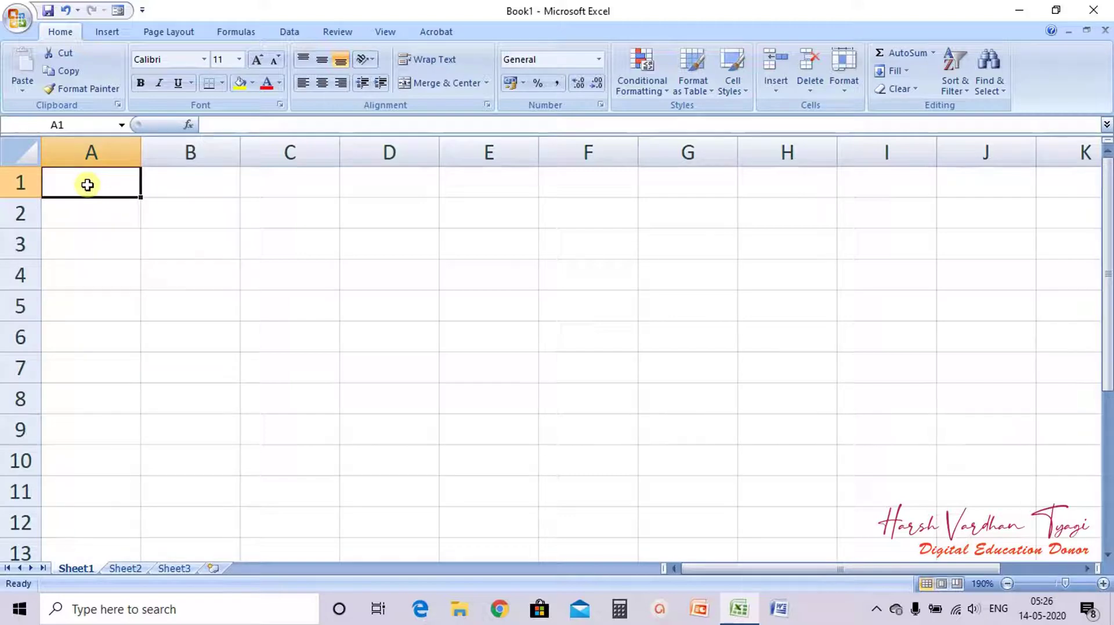
{"action": "type", "text": "Name"}
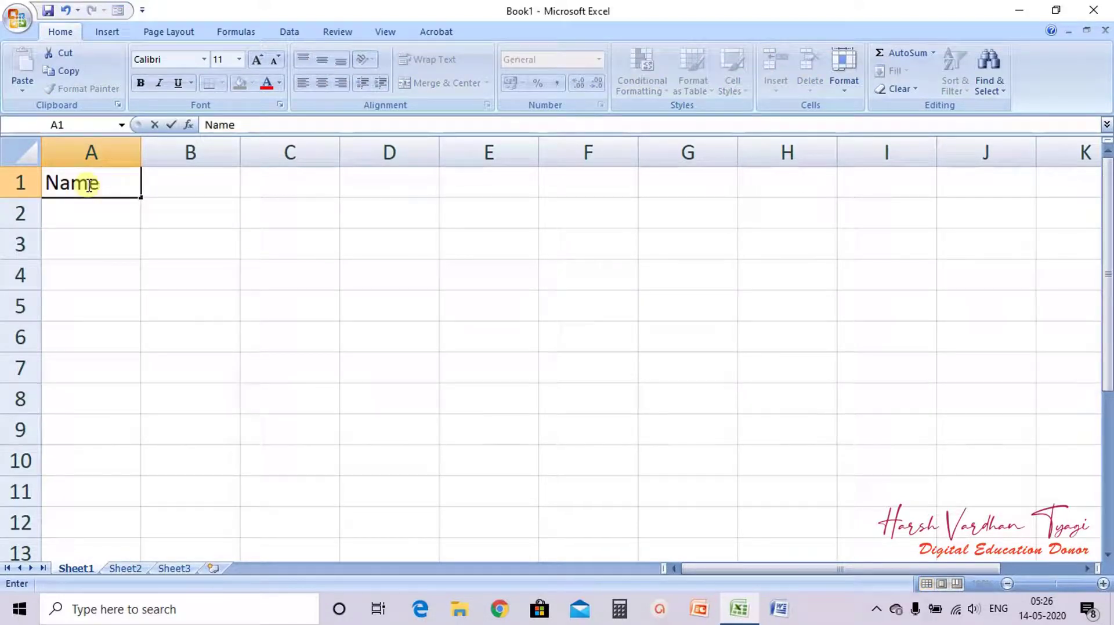
{"action": "key", "text": "Tab"}
{"action": "type", "text": "B"}
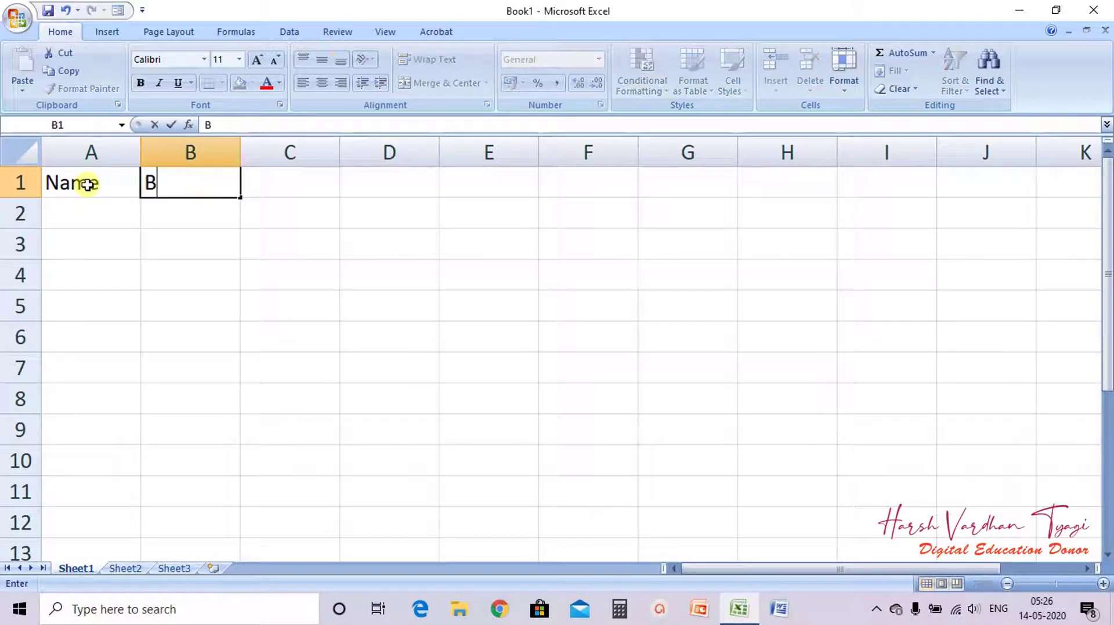
{"action": "type", "text": "asic "}
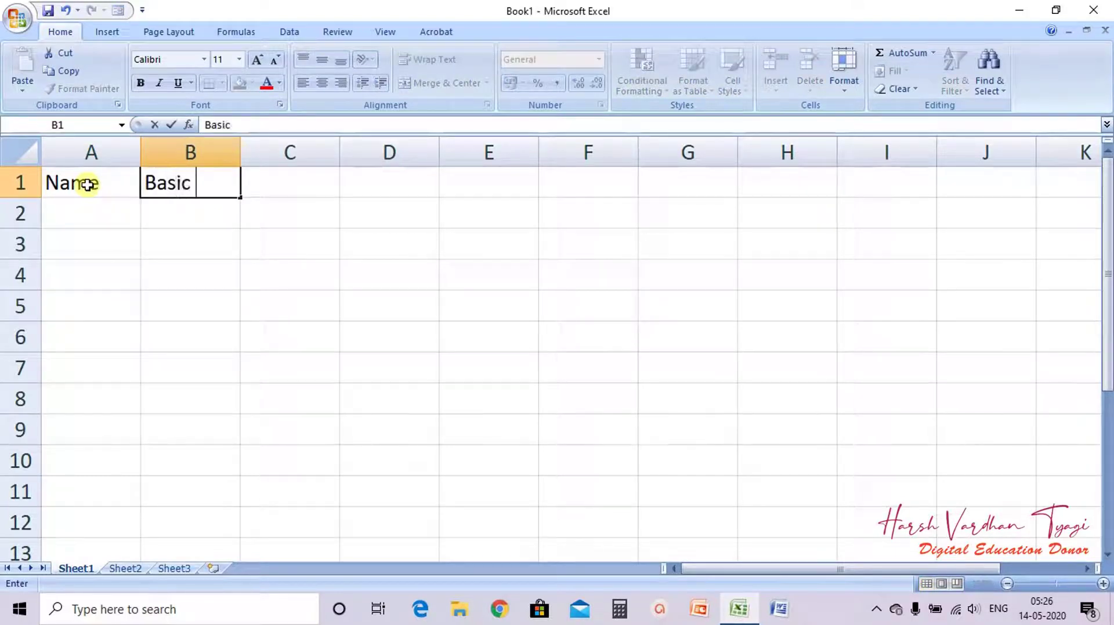
{"action": "type", "text": "Salary"}
{"action": "key", "text": "Tab"}
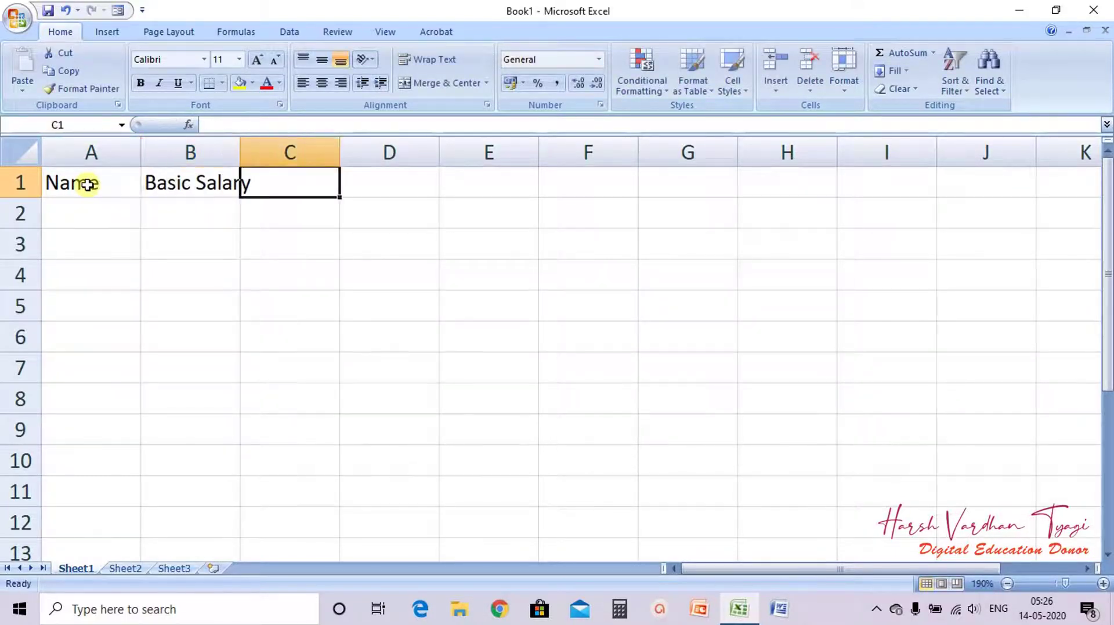
Enter the allowance headers TA (10%) in cell C1 and DA(14%) in cell D1.
{"action": "type", "text": "T"}
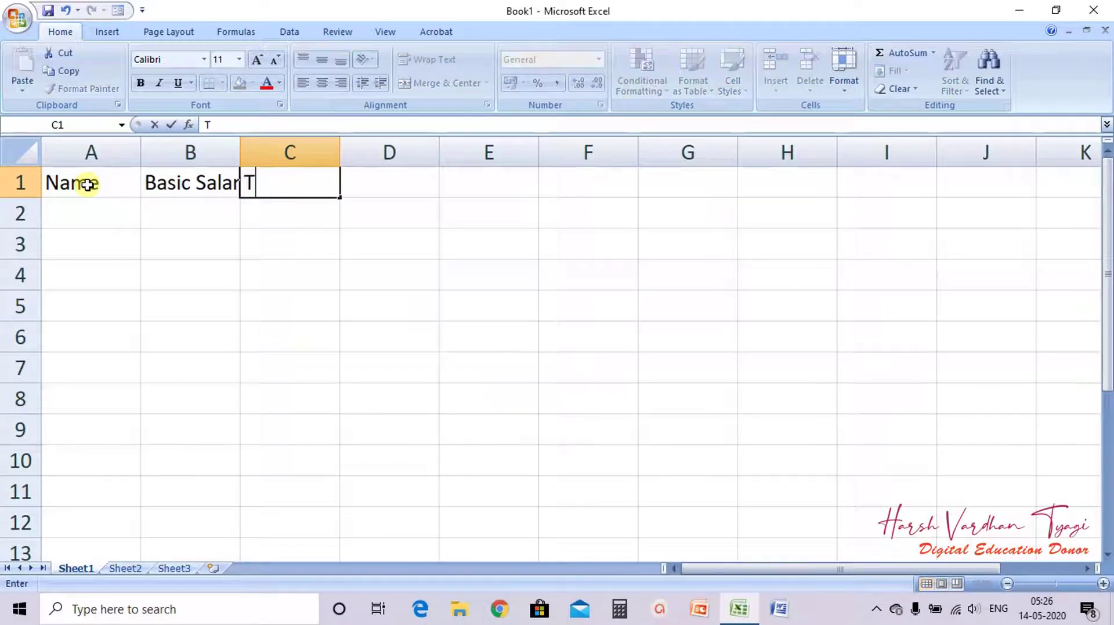
{"action": "type", "text": "A (10"}
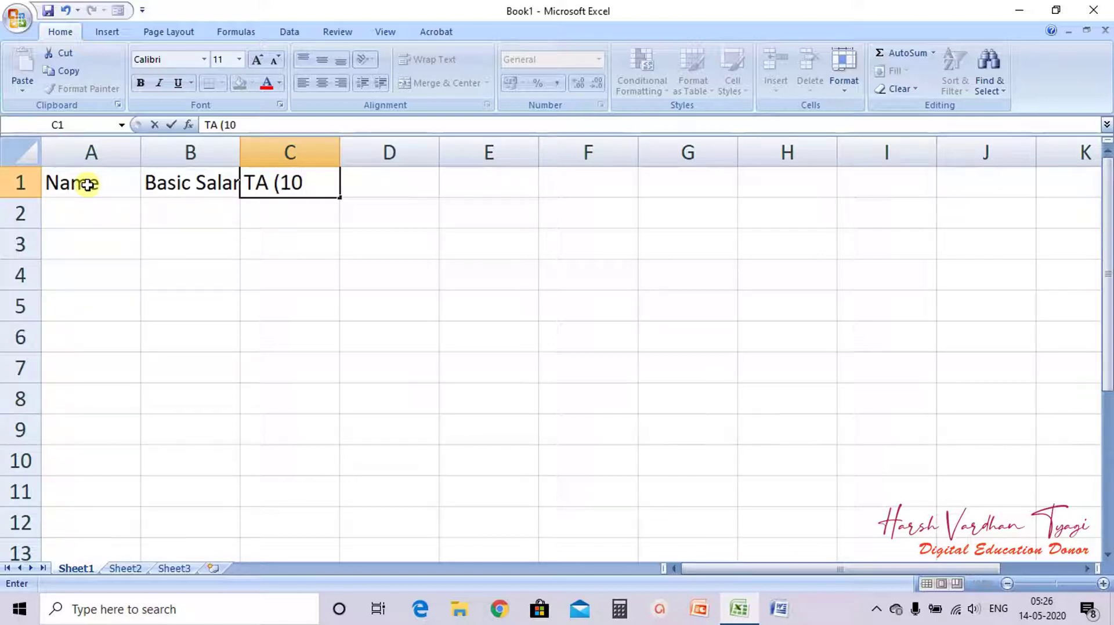
{"action": "type", "text": "%)"}
{"action": "key", "text": "Tab"}
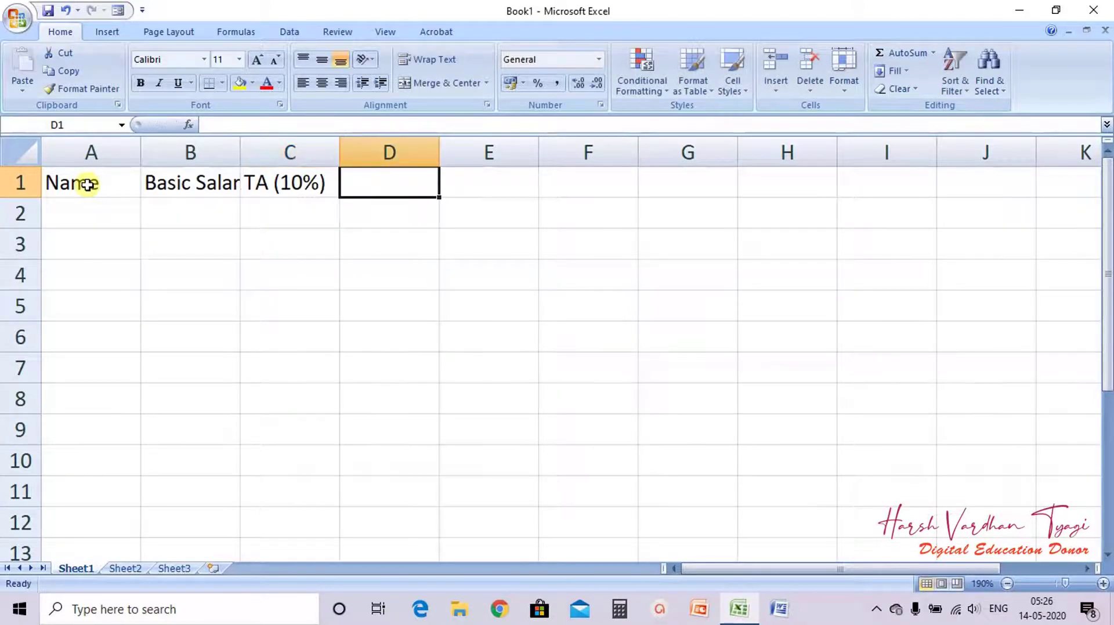
{"action": "type", "text": "DA("}
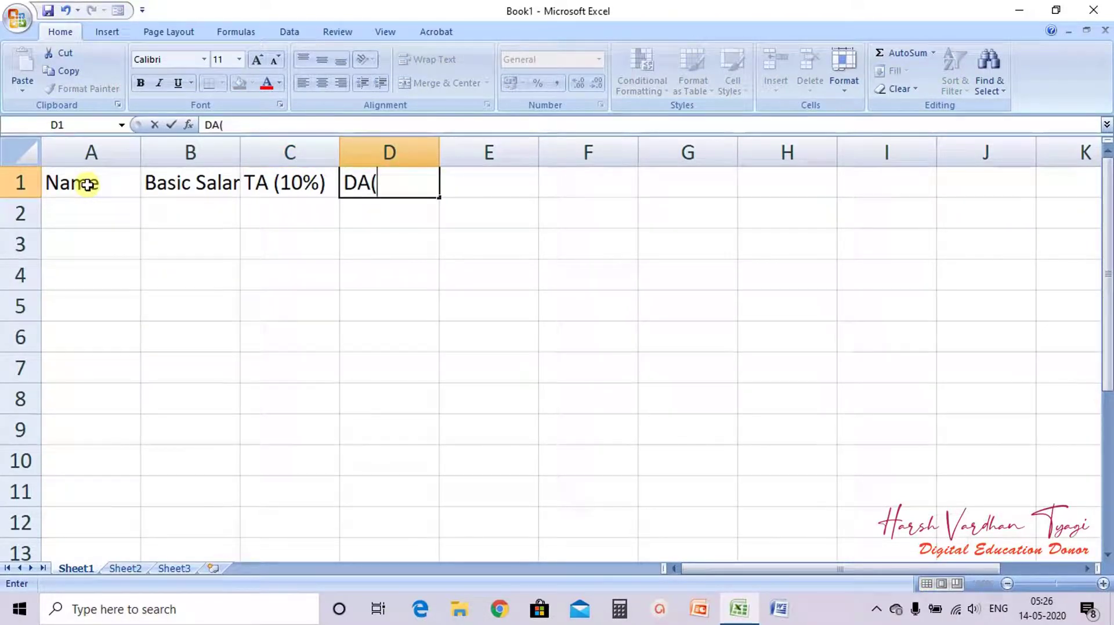
{"action": "type", "text": "14%)"}
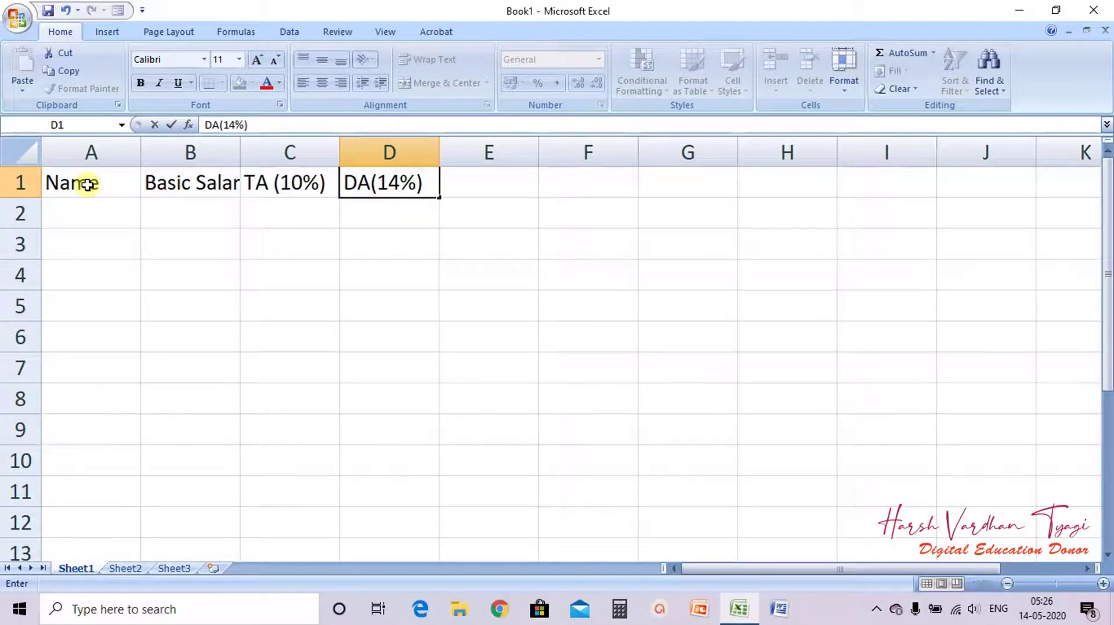
{"action": "key", "text": "Tab"}
Enter the headers HRA(12%) in cell E1 and Gross Salary in cell F1.
{"action": "type", "text": "HRD"}
{"action": "key", "text": "BackSpace"}
{"action": "type", "text": "A"}
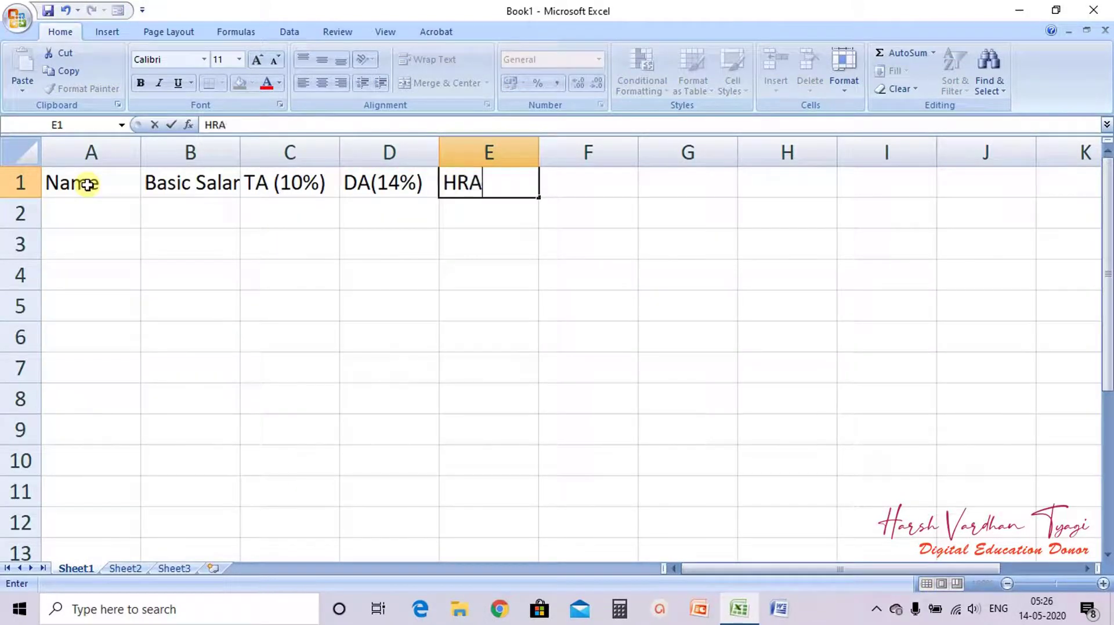
{"action": "type", "text": "(12%)"}
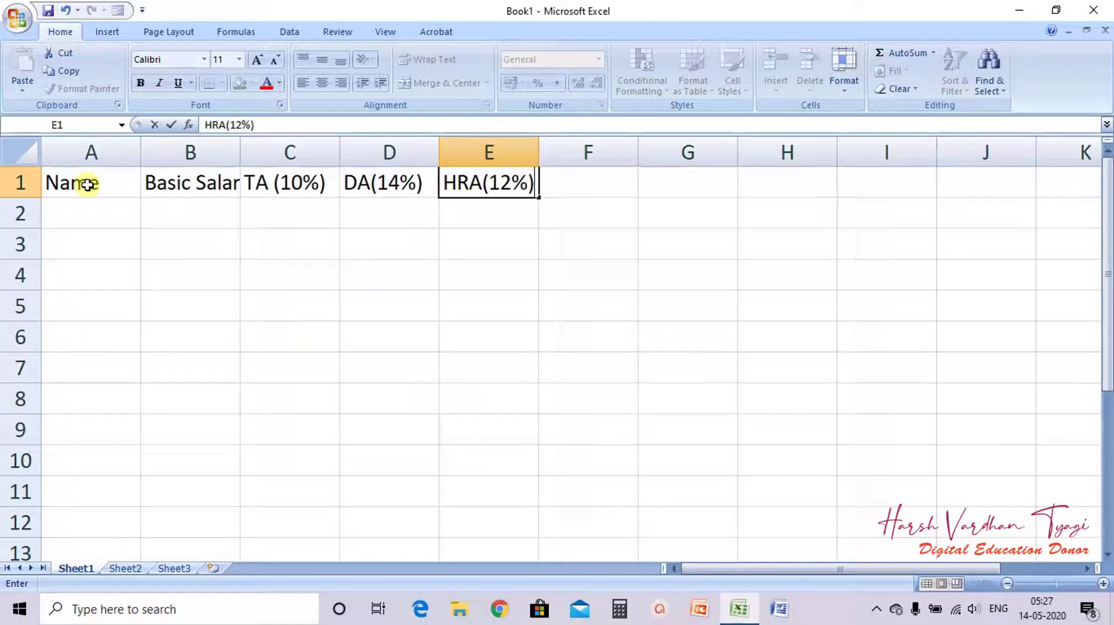
{"action": "key", "text": "Tab"}
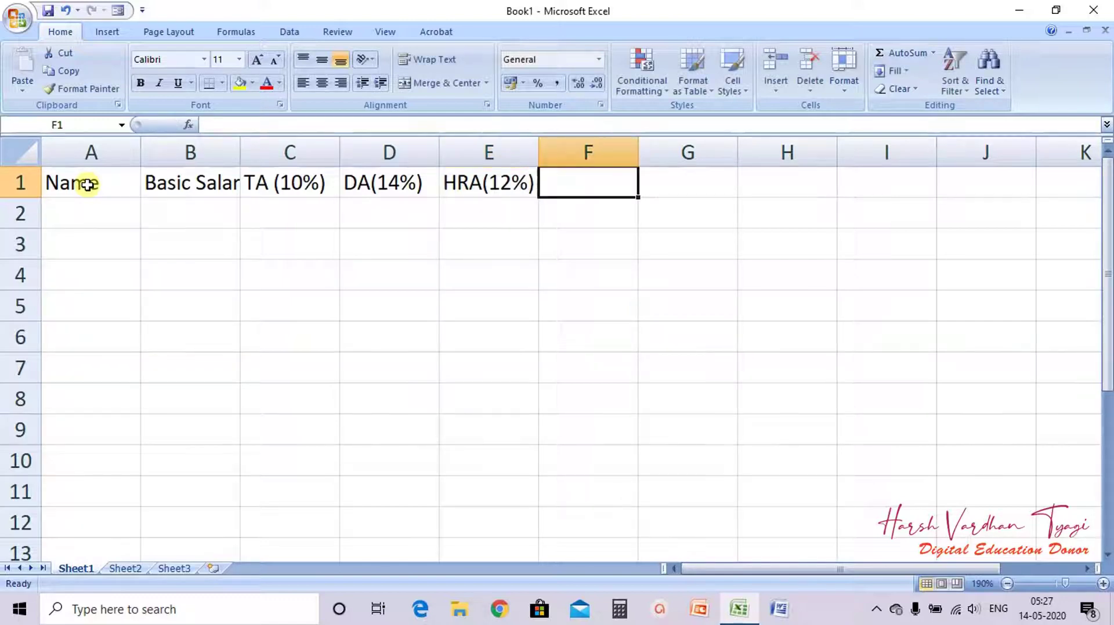
{"action": "type", "text": "Gr"}
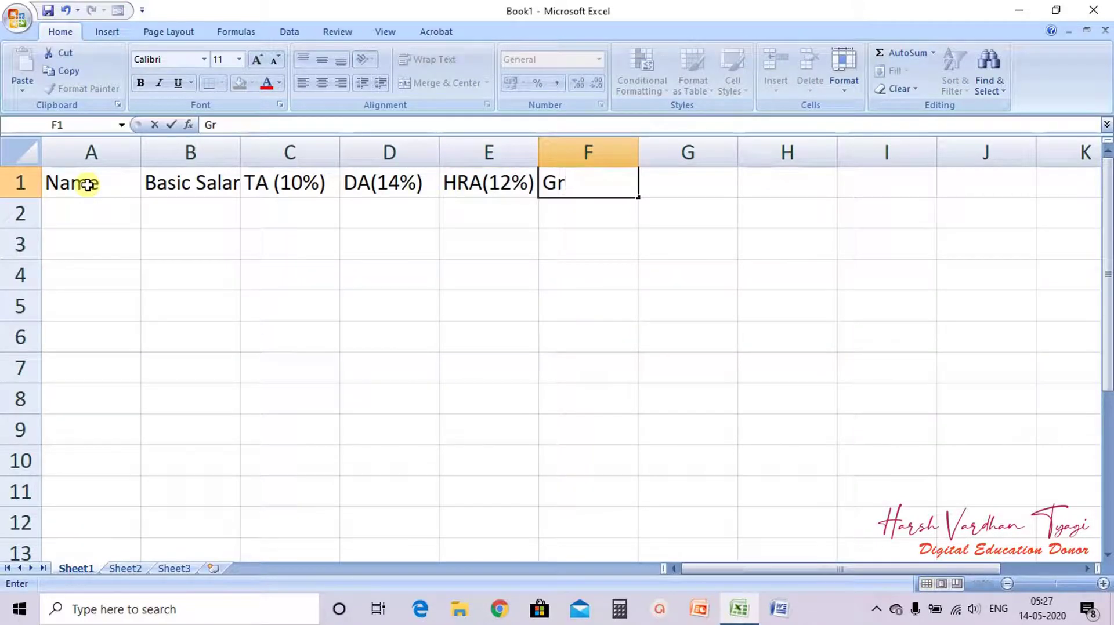
{"action": "type", "text": "oss Salary"}
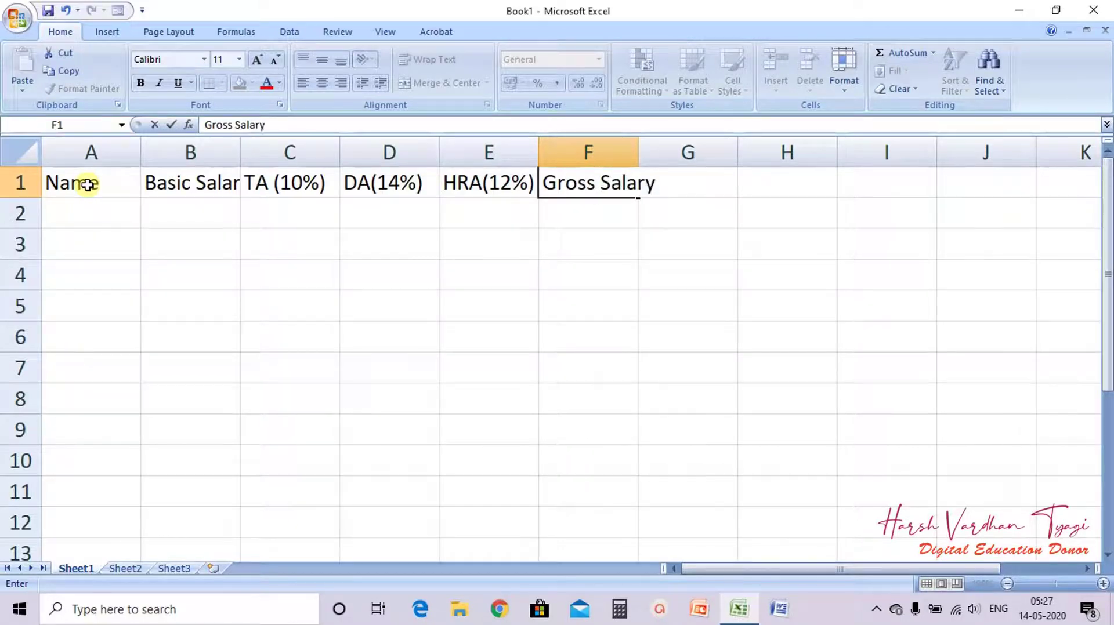
{"action": "key", "text": "Return"}
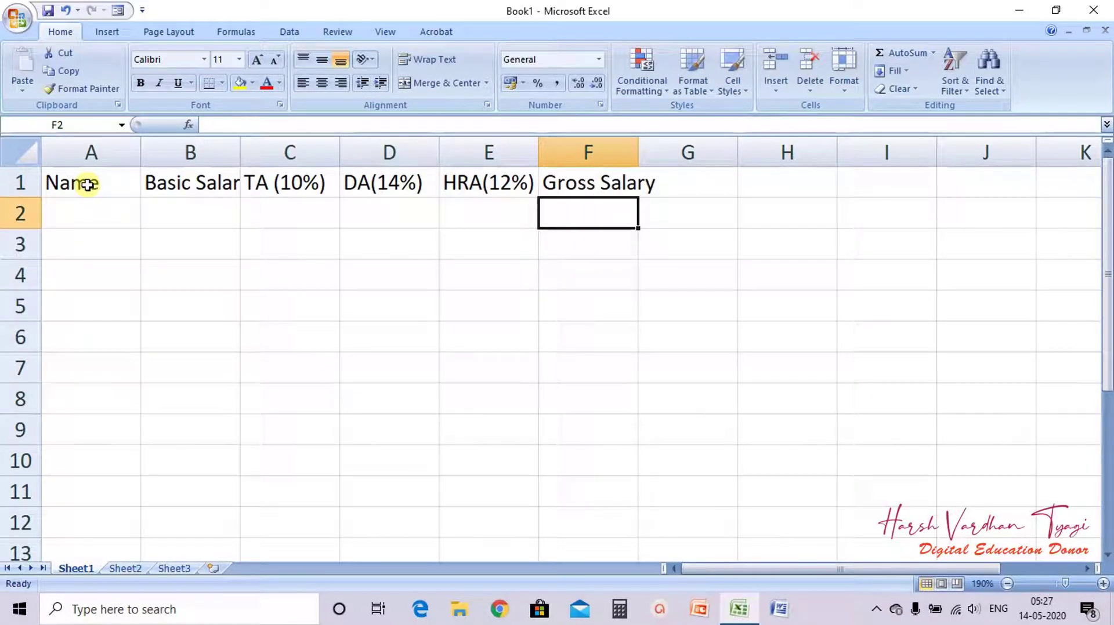
Widen column A and auto-fit the widths of columns B through F to their headers.
{"action": "left_click_drag", "start_coordinate": [141, 150], "coordinate": [174, 149]}
{"action": "double_click", "coordinate": [274, 148]}
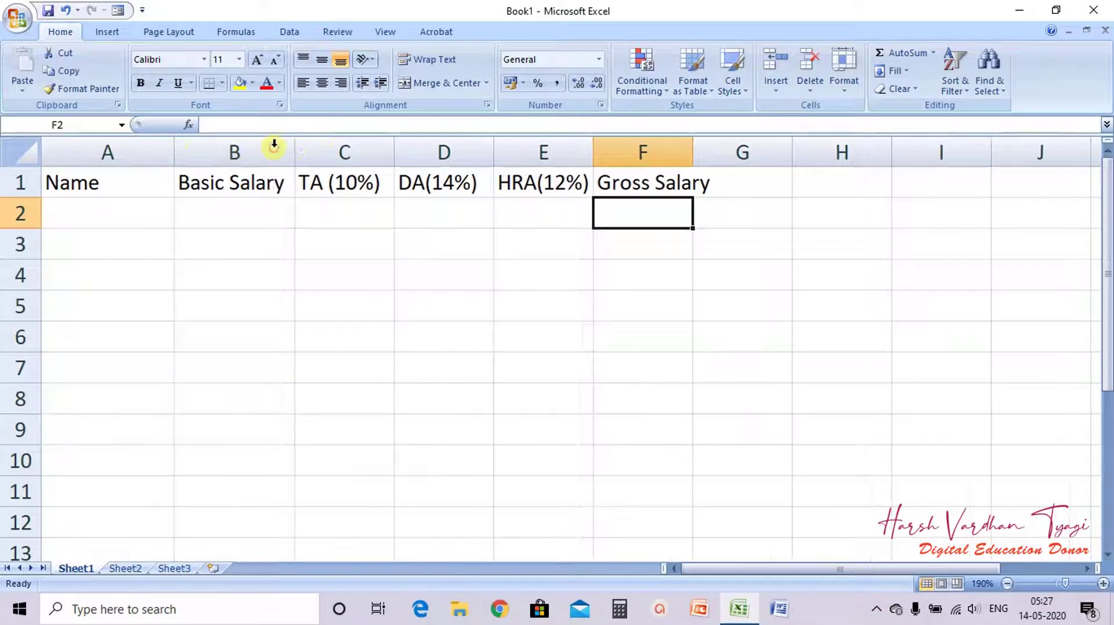
{"action": "double_click", "coordinate": [394, 149]}
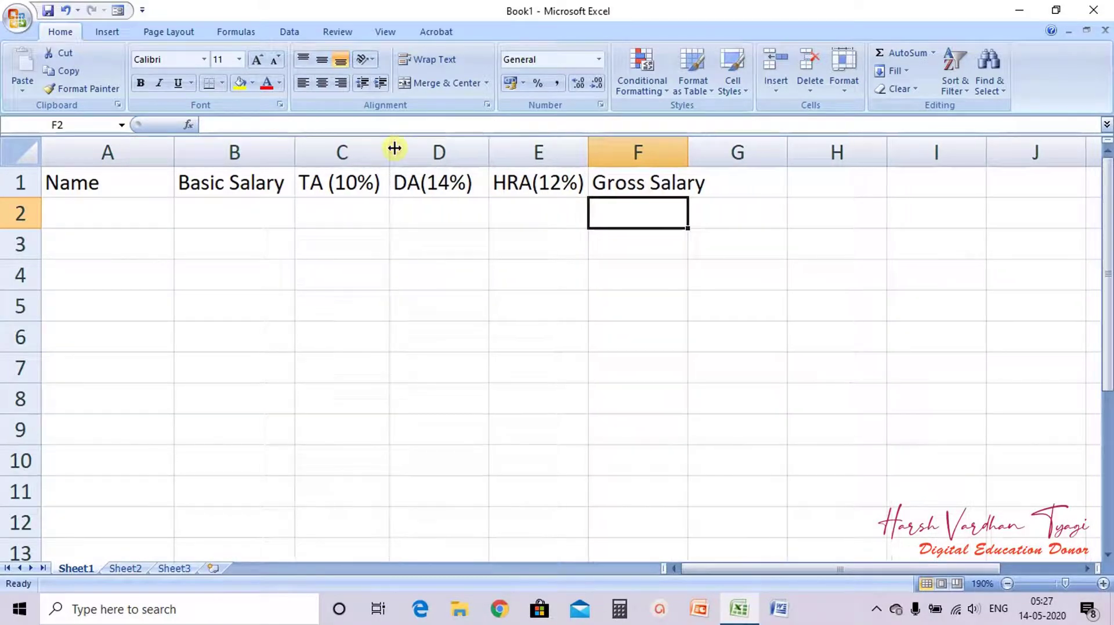
{"action": "double_click", "coordinate": [489, 149]}
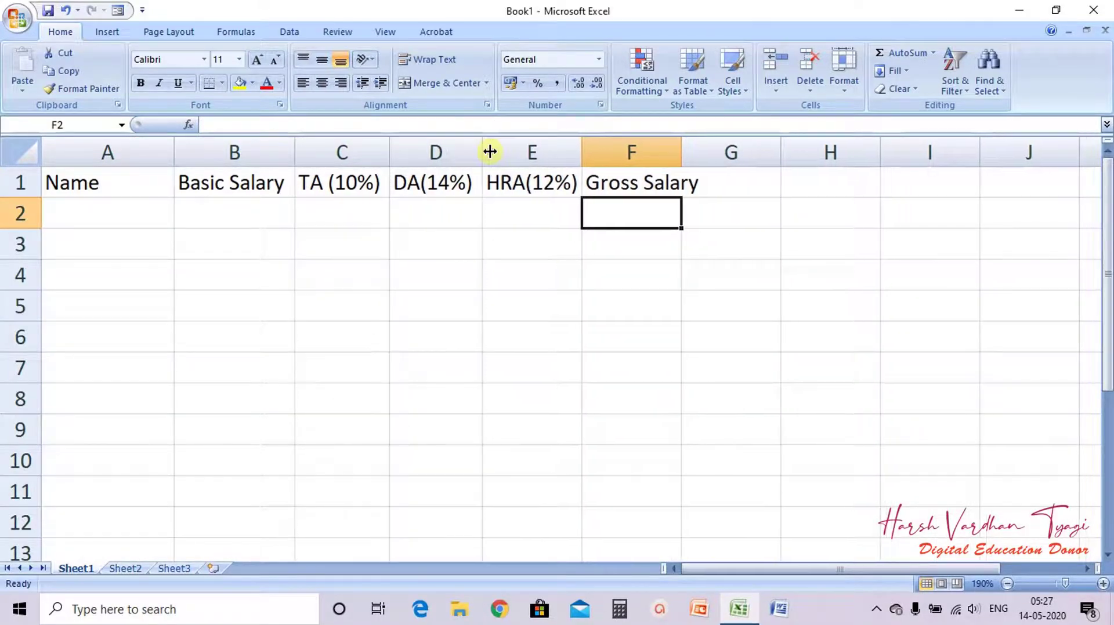
{"action": "double_click", "coordinate": [580, 153]}
{"action": "double_click", "coordinate": [684, 152]}
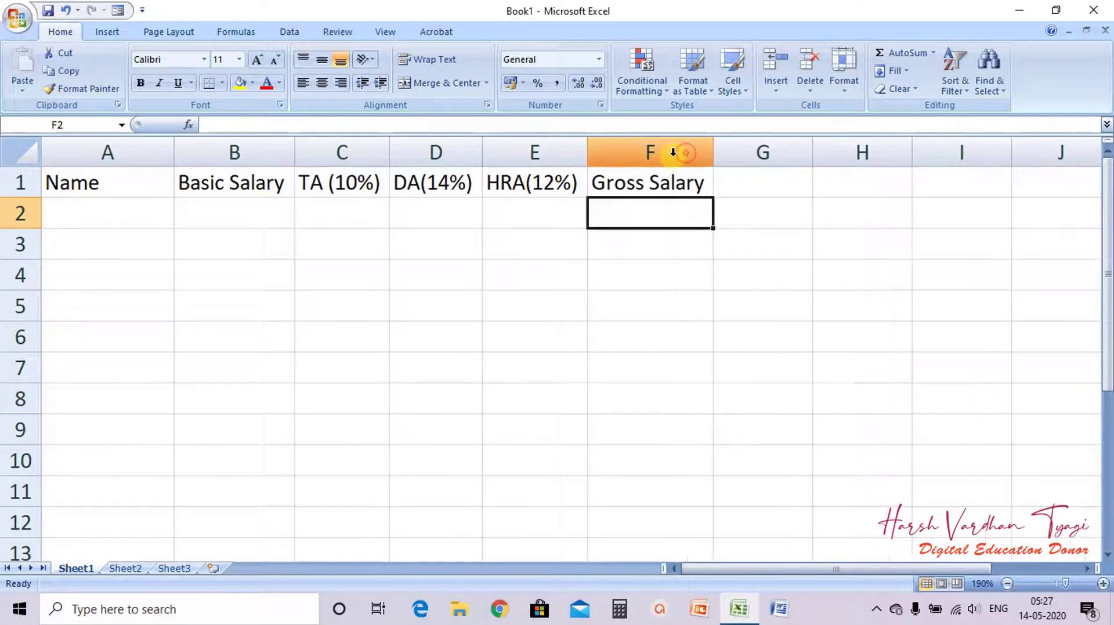
Apply All Borders to the range A1:F6 and select cell A2.
{"action": "left_click", "coordinate": [99, 221]}
{"action": "left_click", "coordinate": [96, 184]}
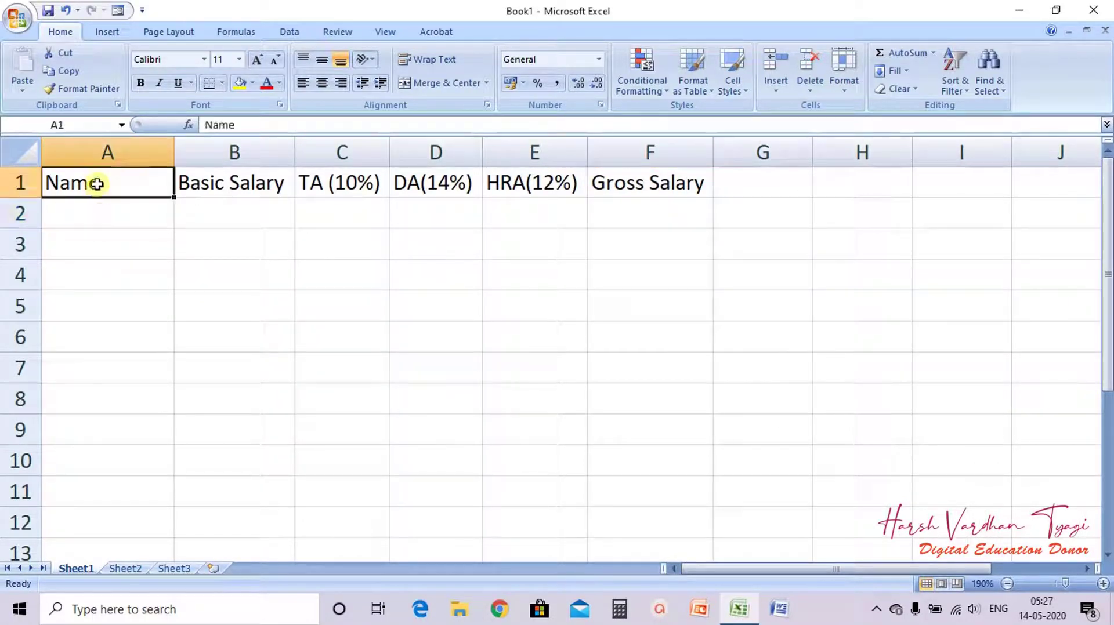
{"action": "left_click_drag", "start_coordinate": [96, 184], "coordinate": [696, 323]}
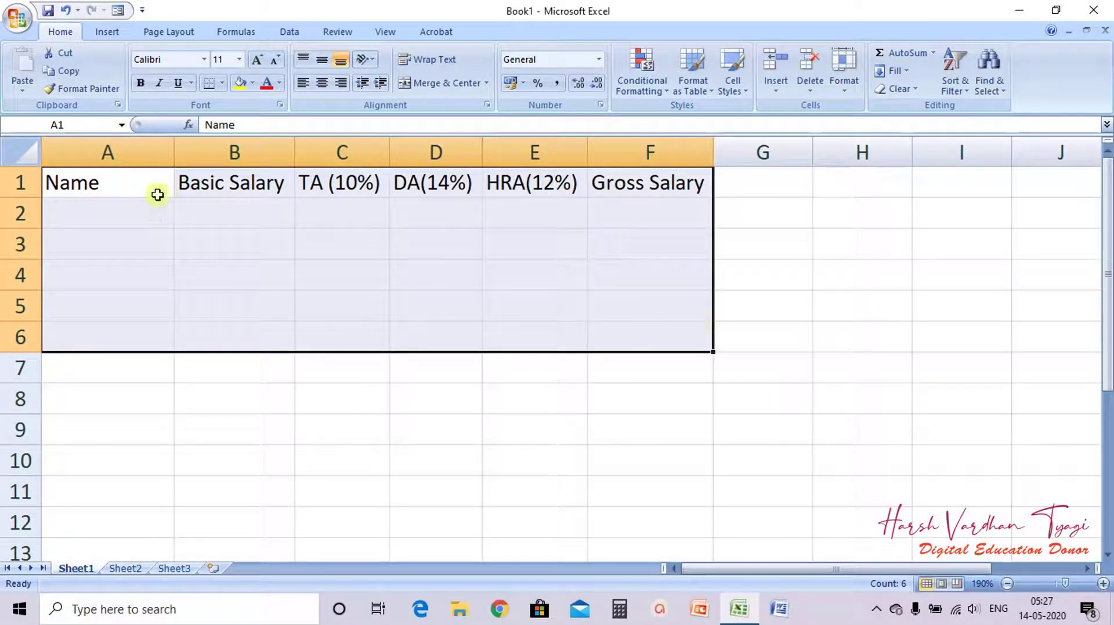
{"action": "left_click", "coordinate": [223, 83]}
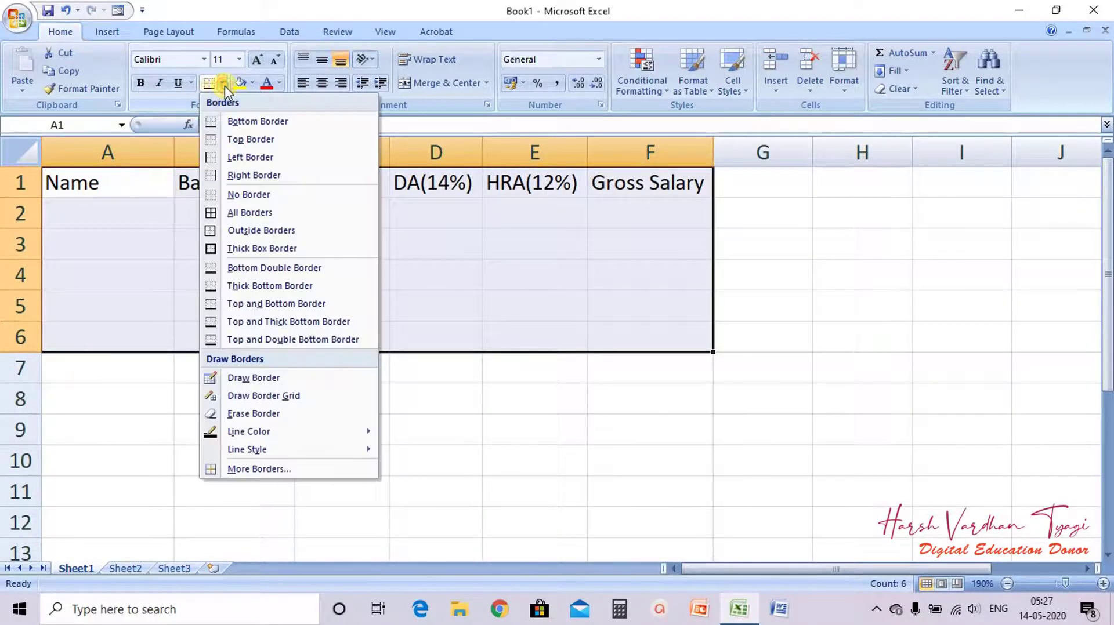
{"action": "left_click", "coordinate": [233, 213]}
{"action": "left_click", "coordinate": [123, 207]}
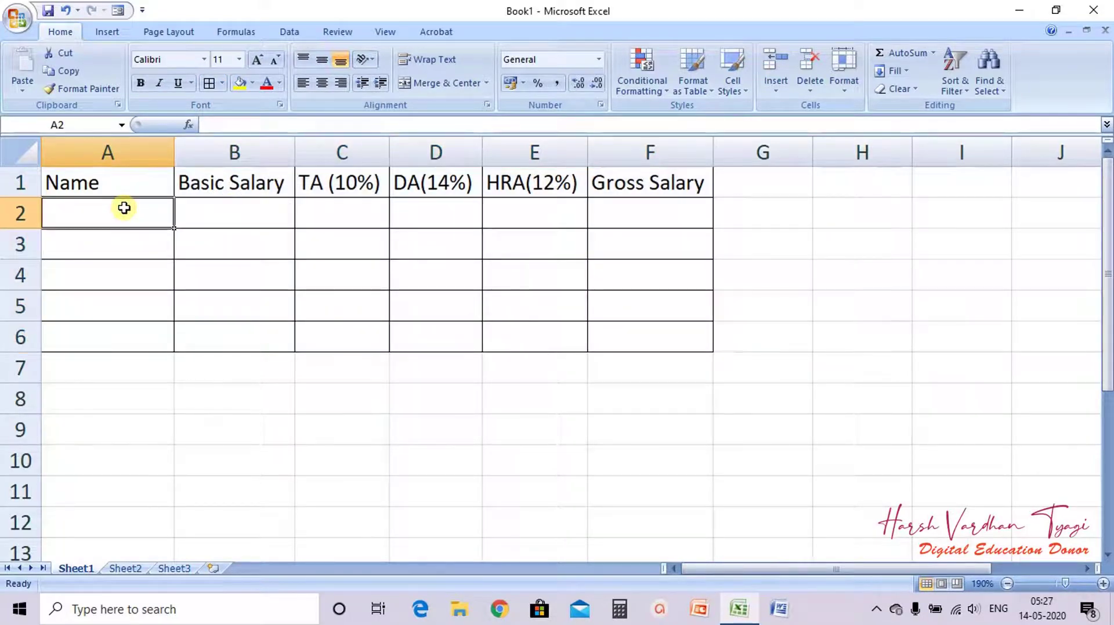
{"action": "type", "text": "mike"}
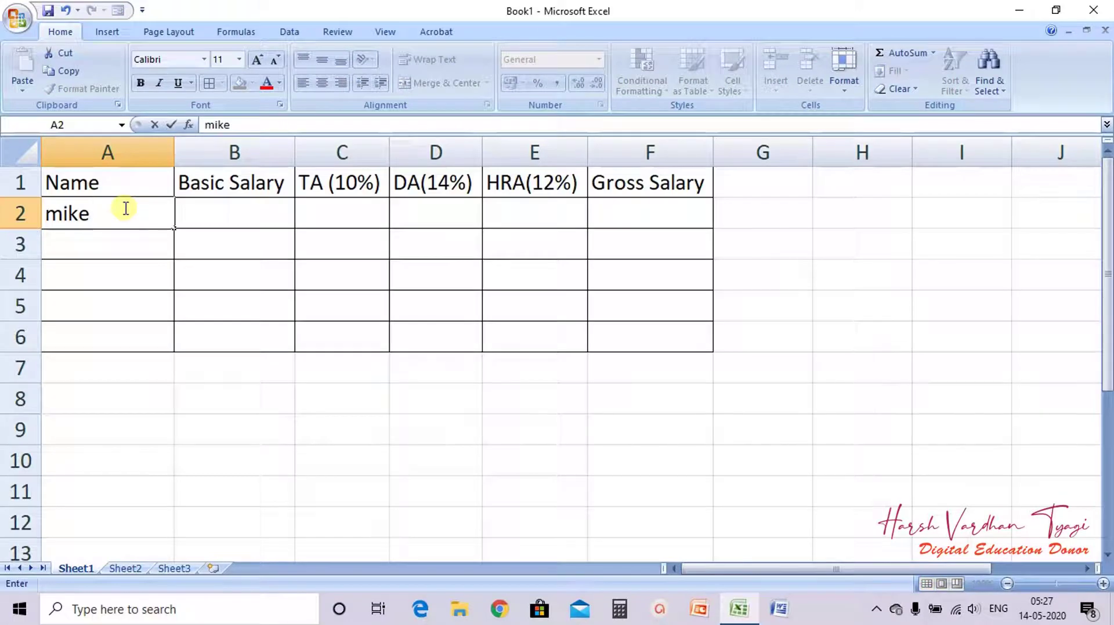
{"action": "key", "text": "BackSpace"}
{"action": "key", "text": "BackSpace"}
{"action": "key", "text": "BackSpace"}
{"action": "key", "text": "BackSpace"}
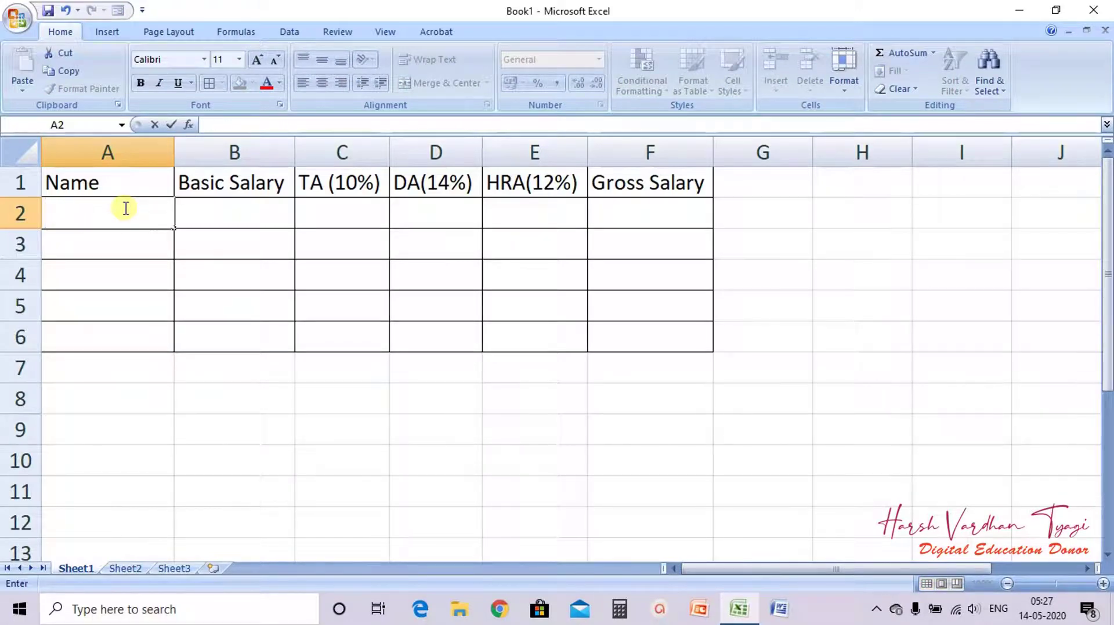
Enter the first three employees' names in cells A2 to A4 of the Name column.
{"action": "type", "text": "MIKEY"}
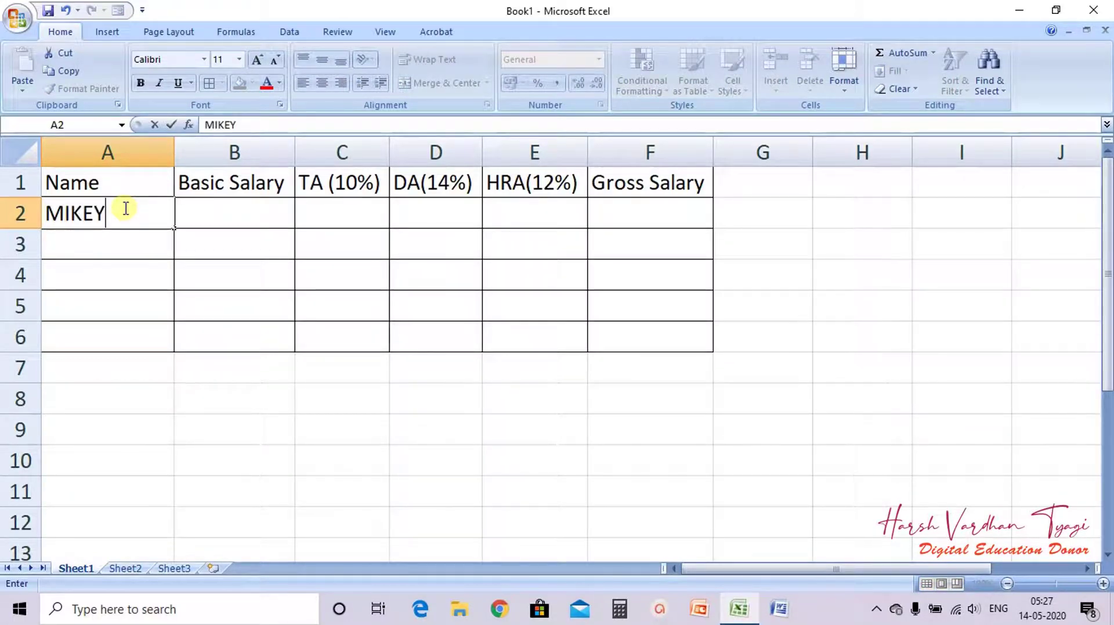
{"action": "key", "text": "Return"}
{"action": "type", "text": "SIMMI"}
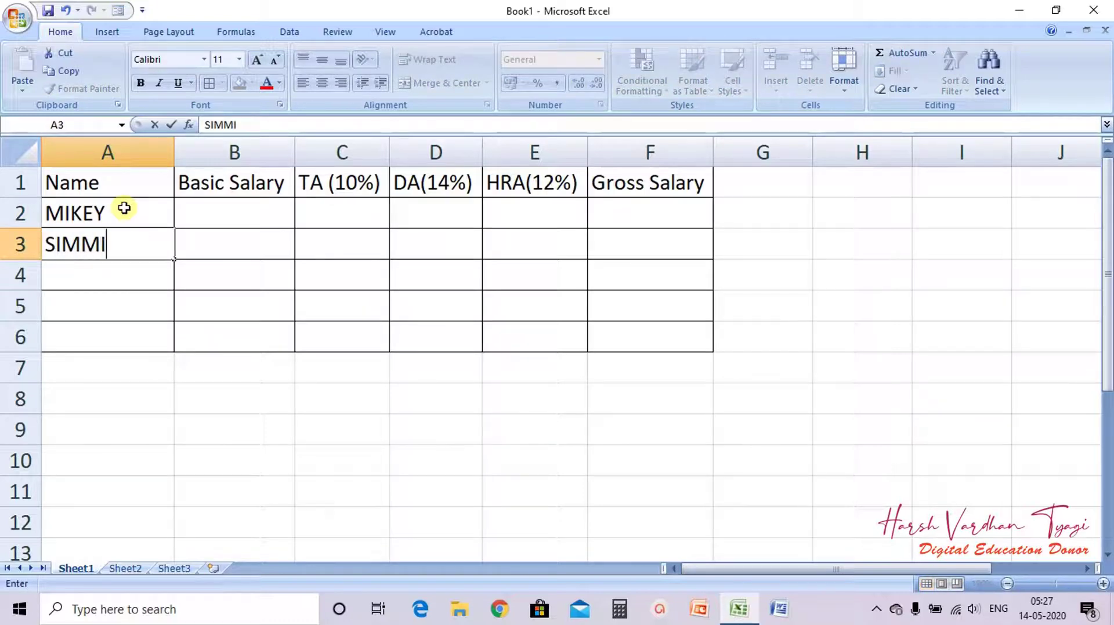
{"action": "key", "text": "Return"}
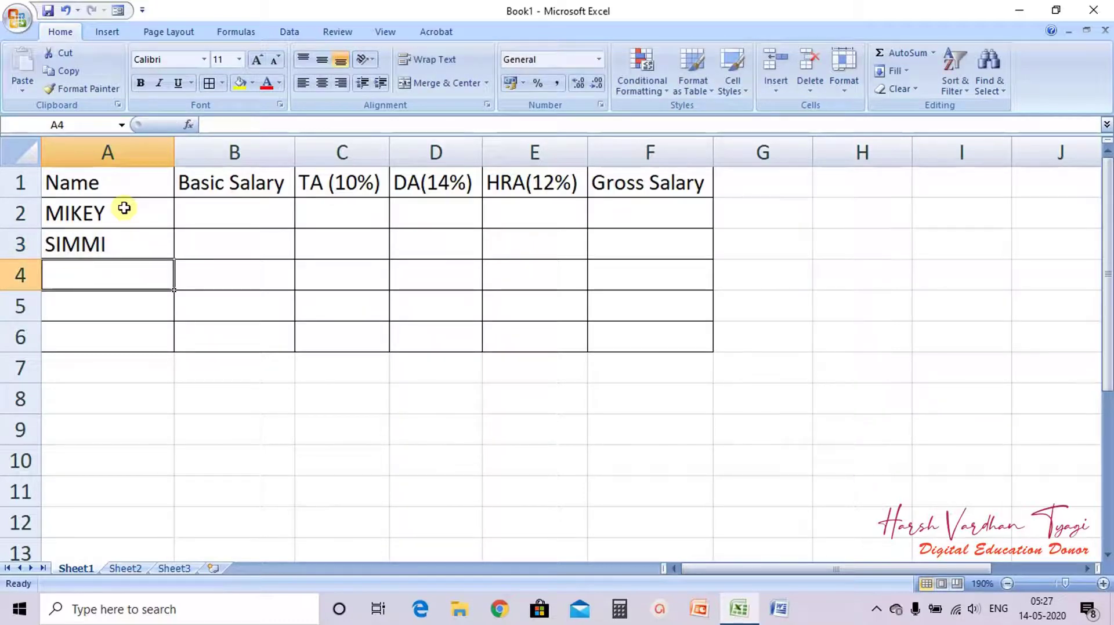
{"action": "type", "text": "JON"}
{"action": "key", "text": "BackSpace"}
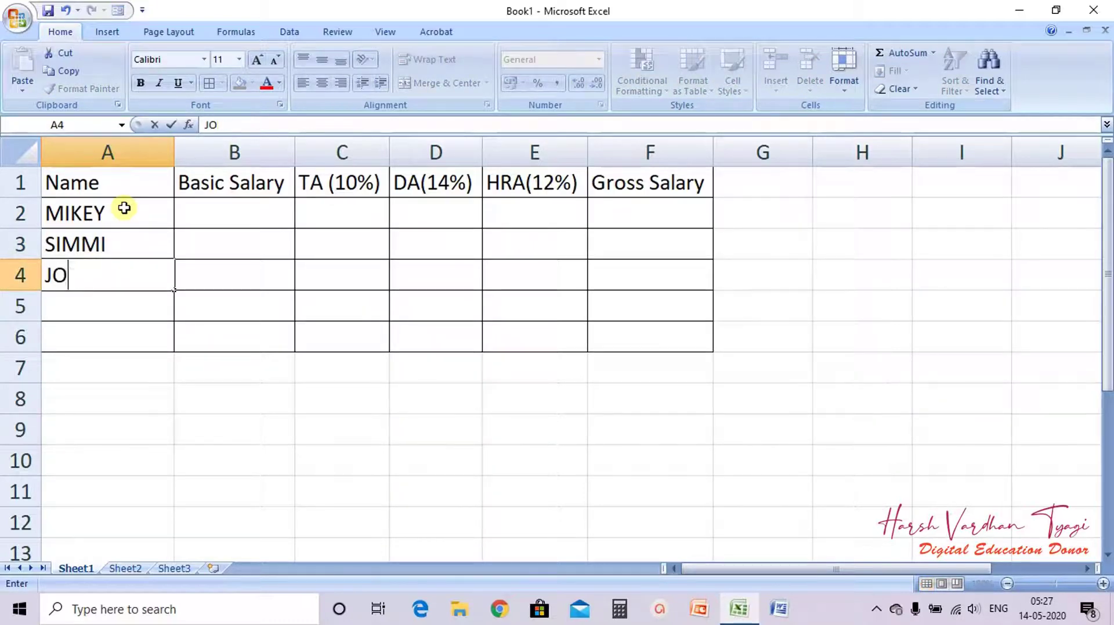
{"action": "type", "text": "HN"}
{"action": "key", "text": "Return"}
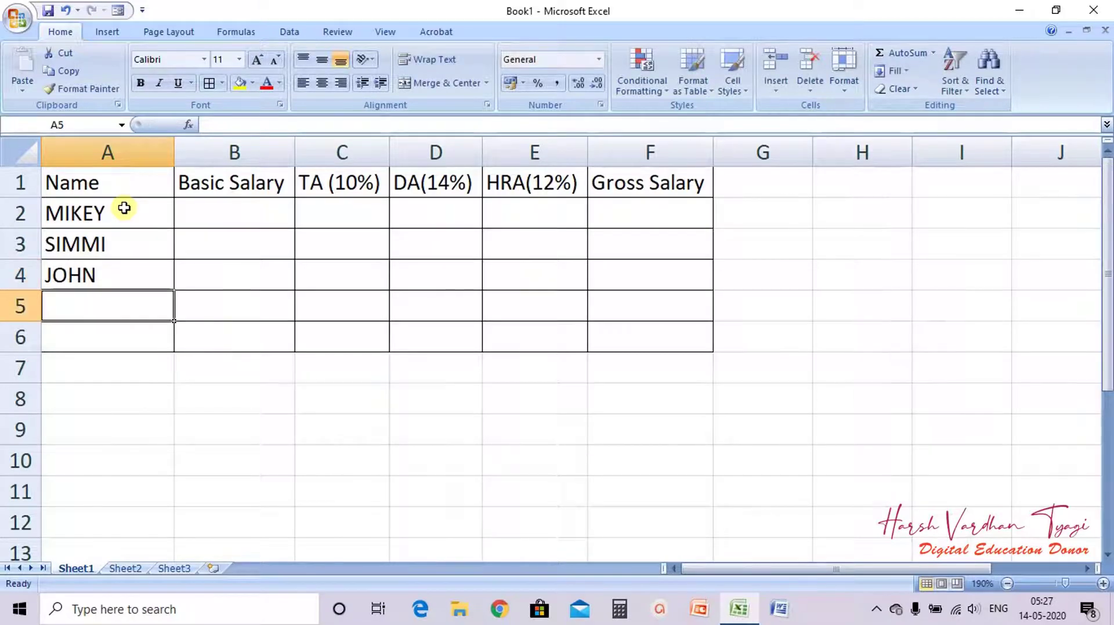
Enter the remaining two employees' names in cells A5 and A6.
{"action": "type", "text": "RACHEL"}
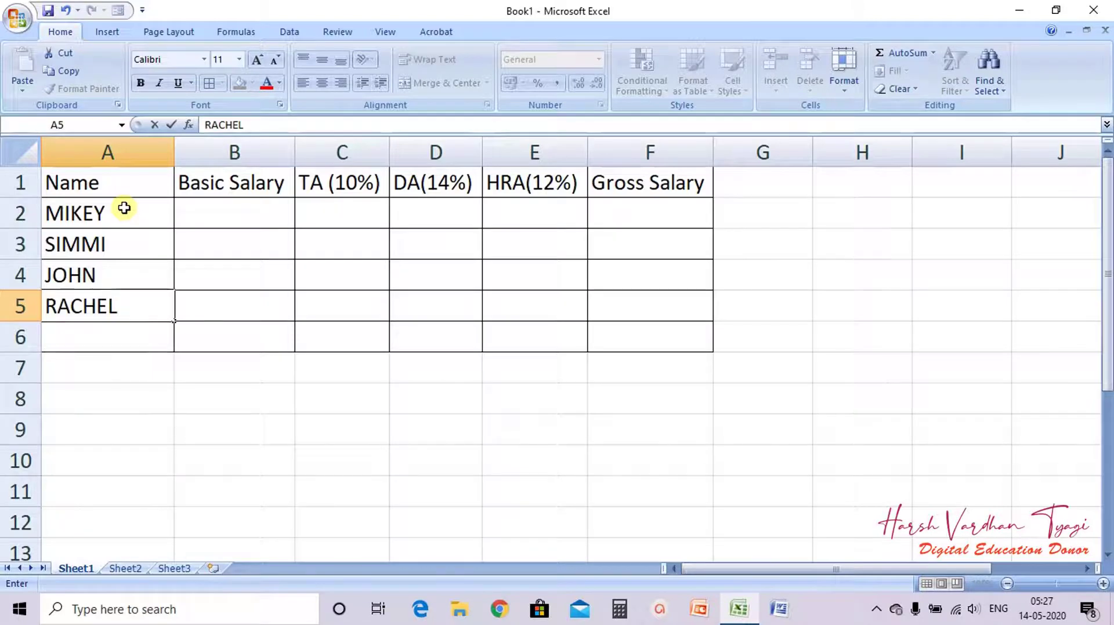
{"action": "key", "text": "Return"}
{"action": "type", "text": "JENY"}
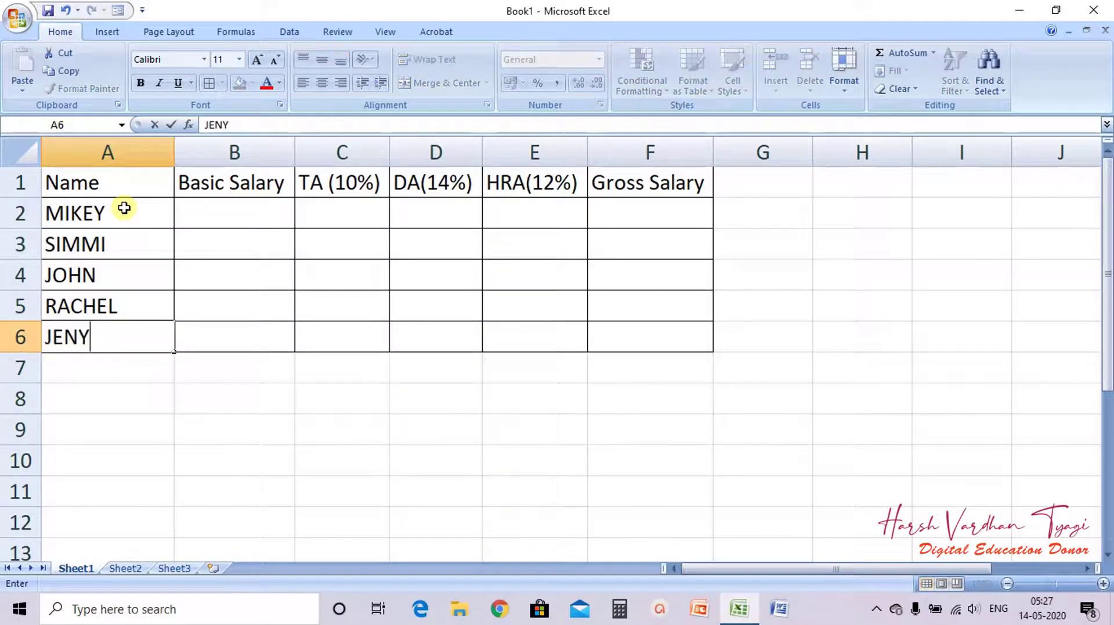
{"action": "key", "text": "BackSpace"}
{"action": "type", "text": "NY"}
{"action": "key", "text": "Tab"}
Enter the basic salaries 12300, 16800 and 17569 in cells B2, B3 and B4.
{"action": "key", "text": "Up"}
{"action": "key", "text": "Up"}
{"action": "key", "text": "Up"}
{"action": "key", "text": "Up"}
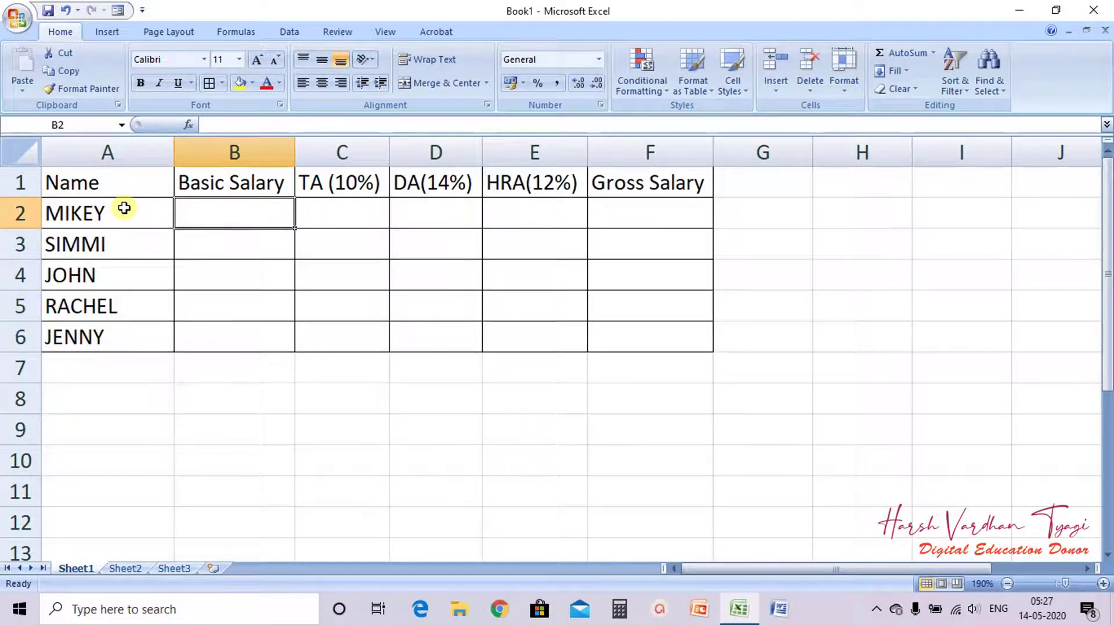
{"action": "type", "text": "12300"}
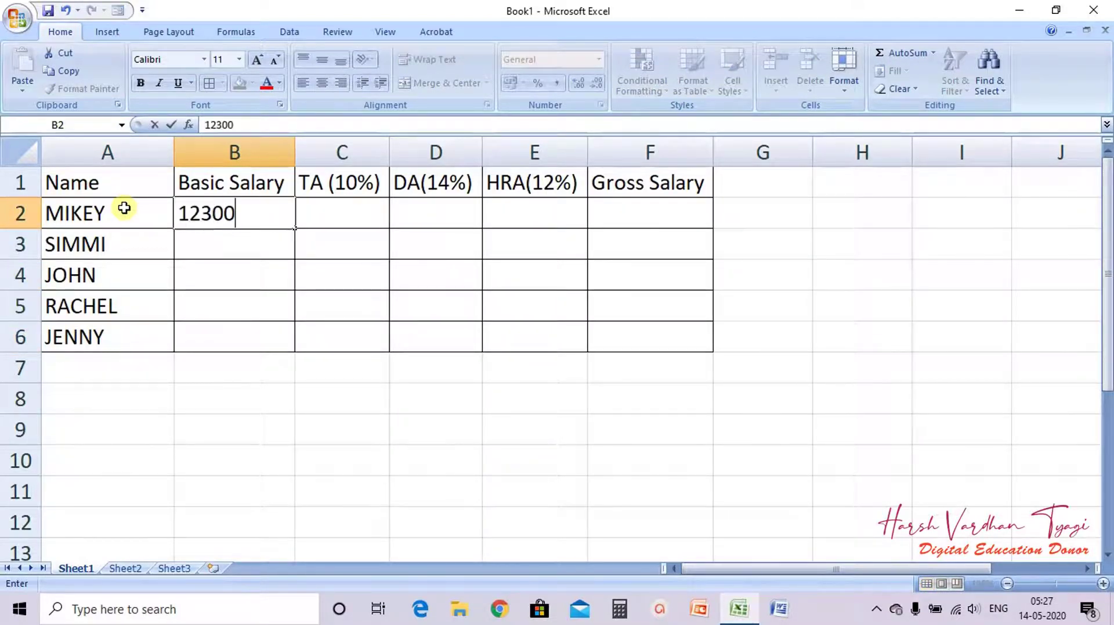
{"action": "key", "text": "Return"}
{"action": "type", "text": "1"}
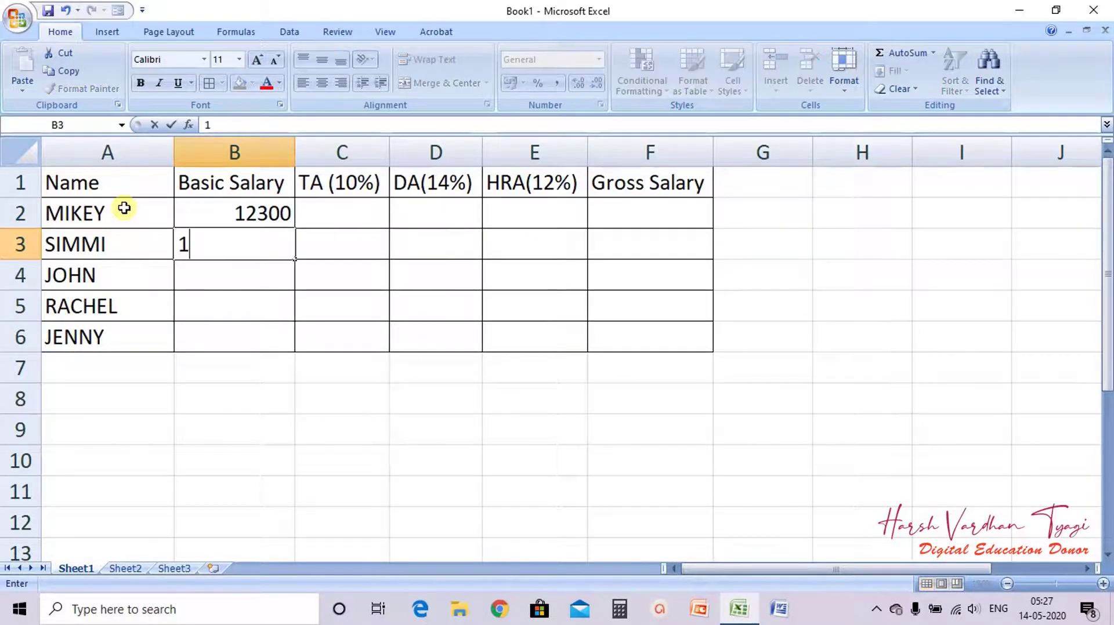
{"action": "type", "text": "6800"}
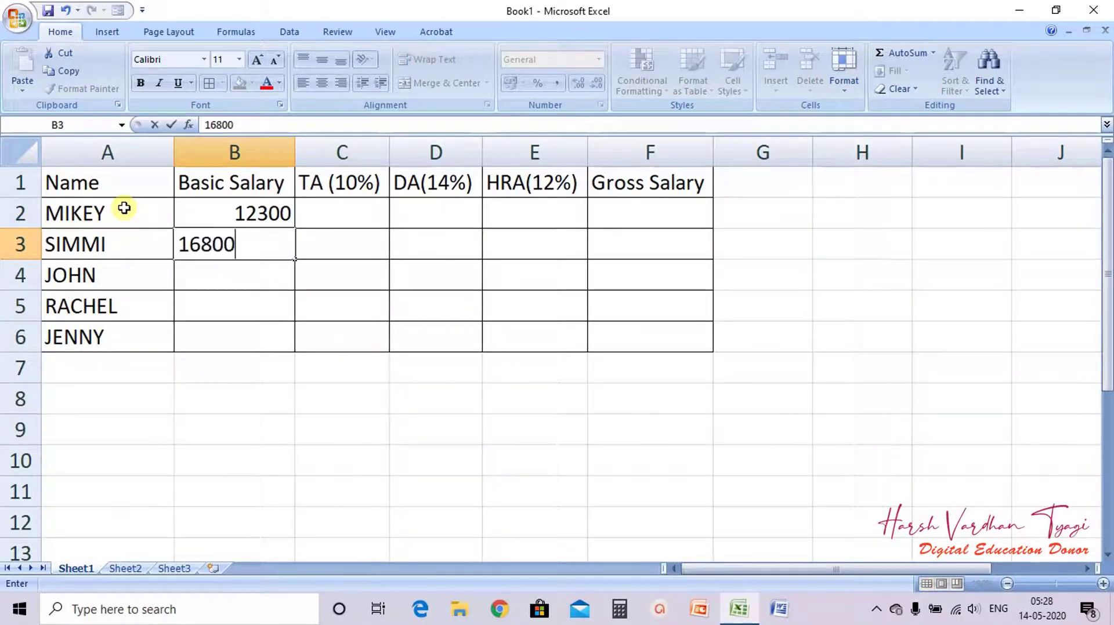
{"action": "key", "text": "Return"}
{"action": "type", "text": "17"}
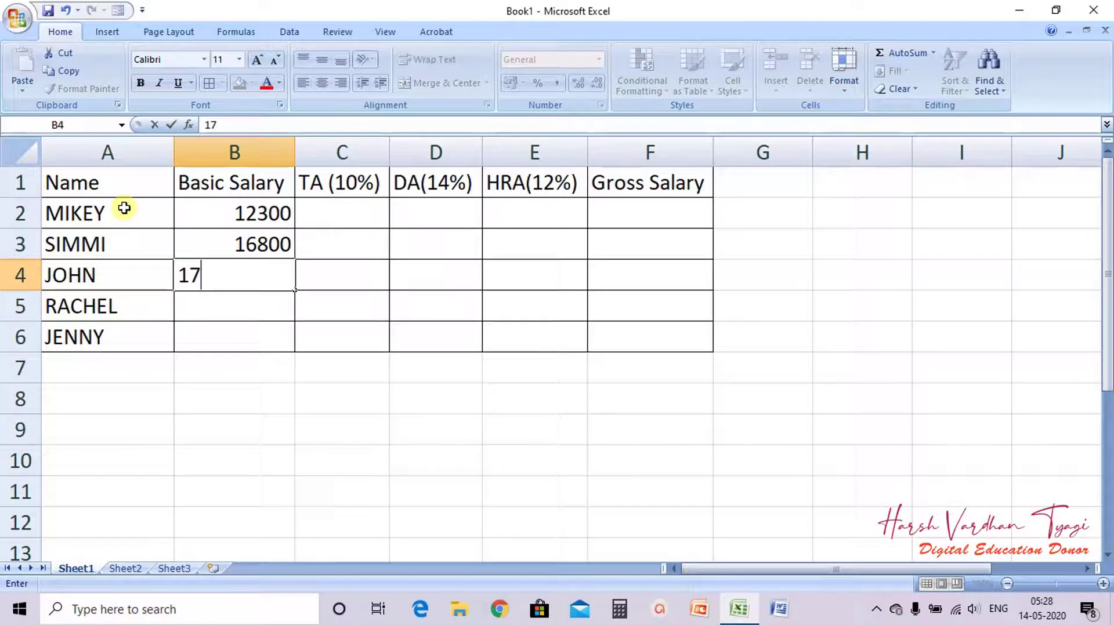
{"action": "type", "text": "569"}
{"action": "key", "text": "Return"}
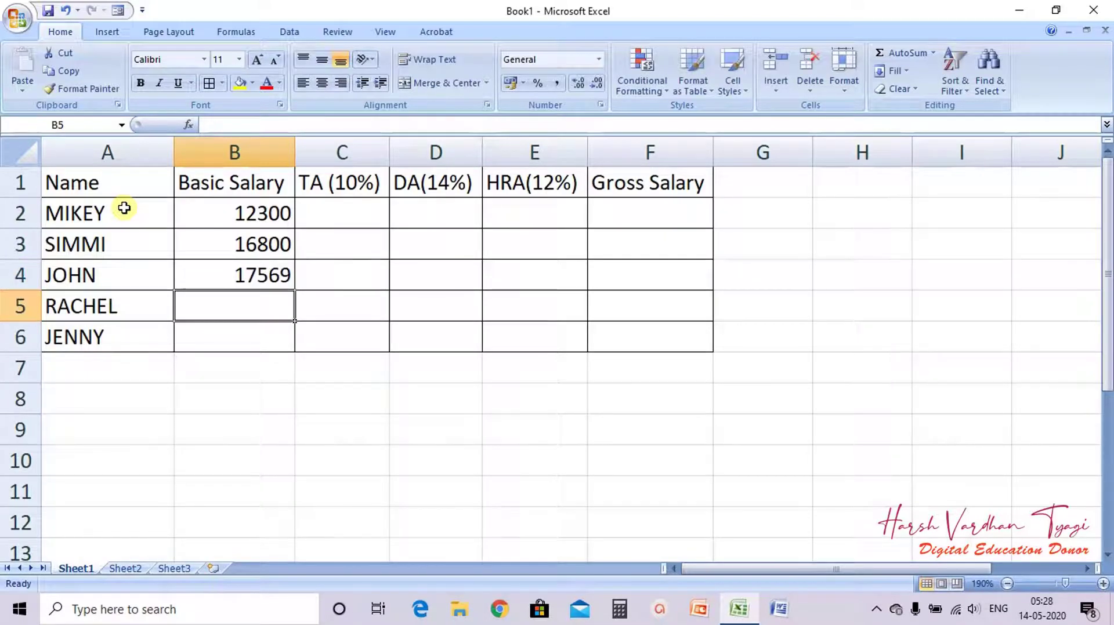
Enter the basic salaries 25698 in cell B5 and 24568 in cell B6.
{"action": "type", "text": "2569"}
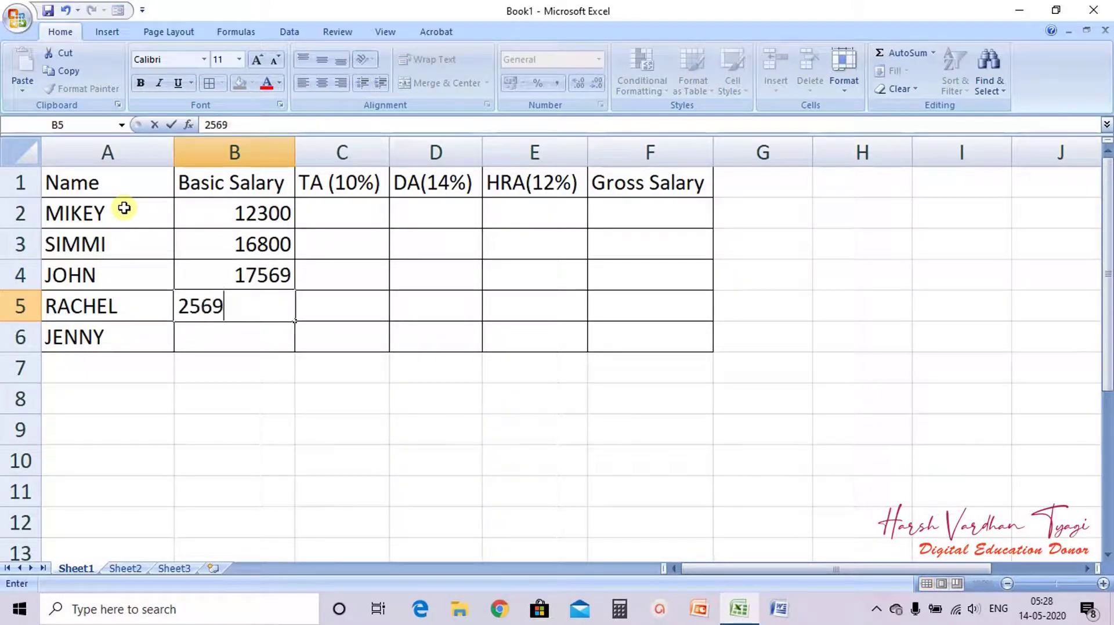
{"action": "type", "text": "8"}
{"action": "key", "text": "Return"}
{"action": "type", "text": "24568"}
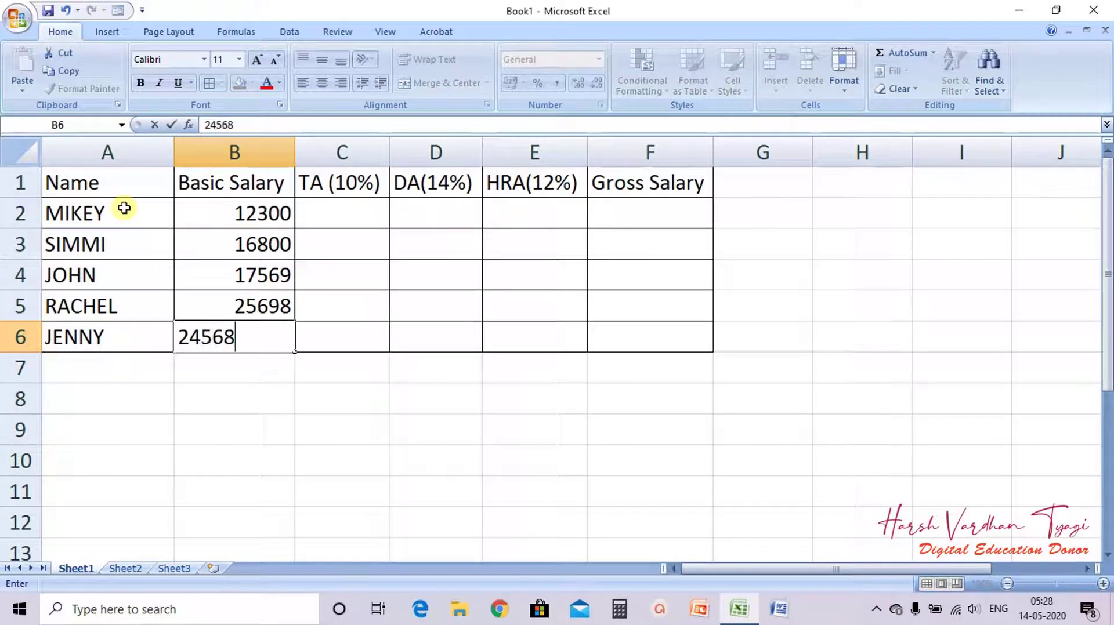
{"action": "key", "text": "Return"}
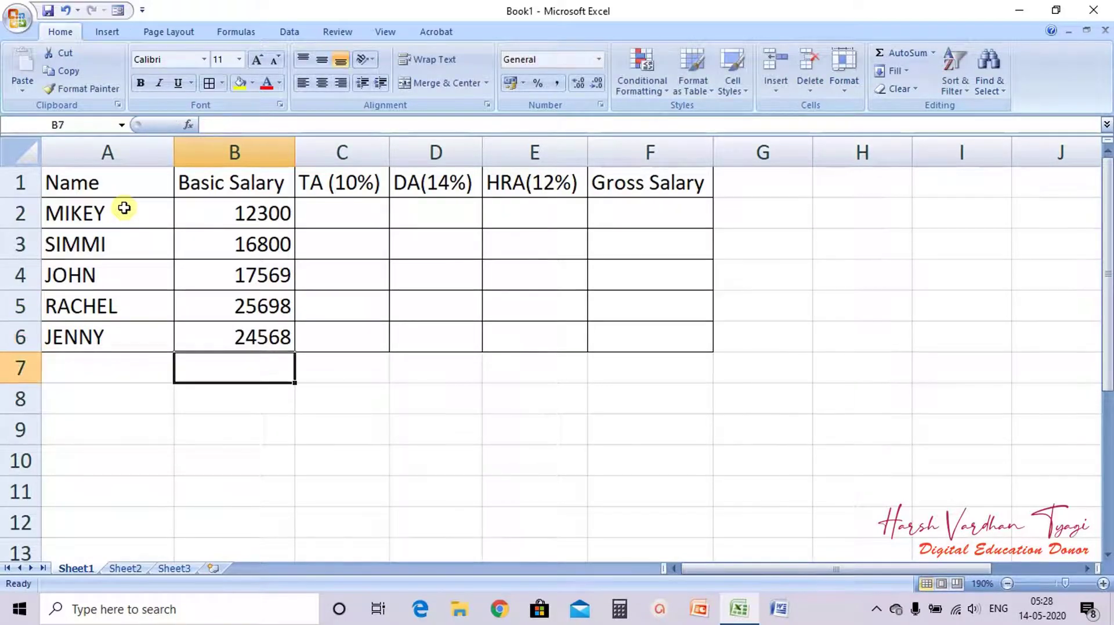
Calculate the first employee's TA in cell C2 with the formula =(10*B2)/100.
{"action": "left_click_drag", "start_coordinate": [207, 220], "coordinate": [244, 343]}
{"action": "left_click", "coordinate": [323, 230]}
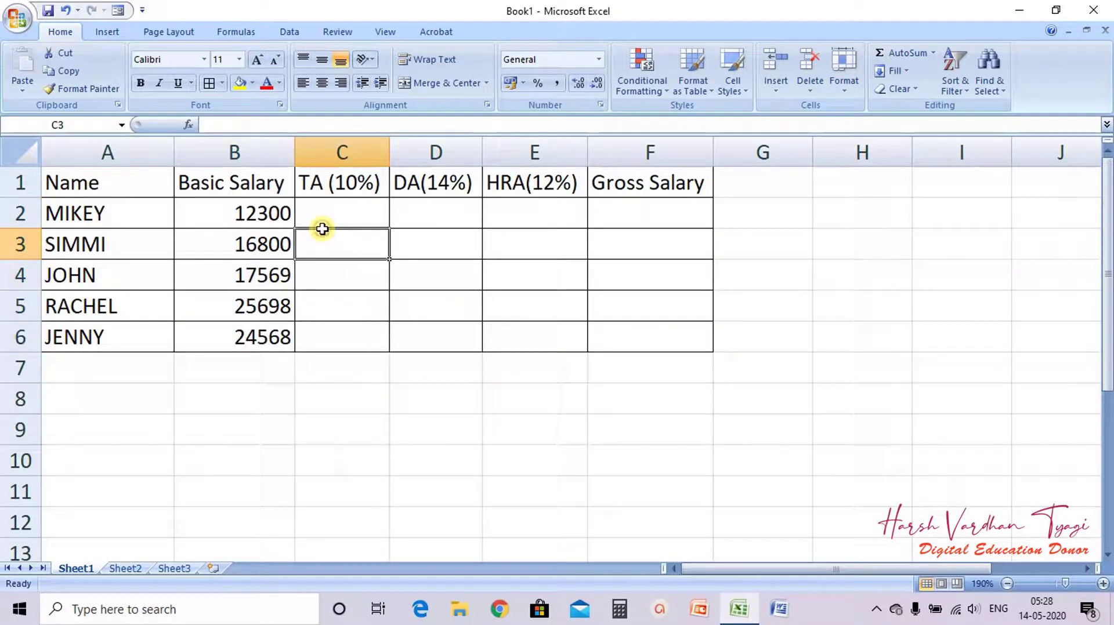
{"action": "left_click", "coordinate": [323, 214]}
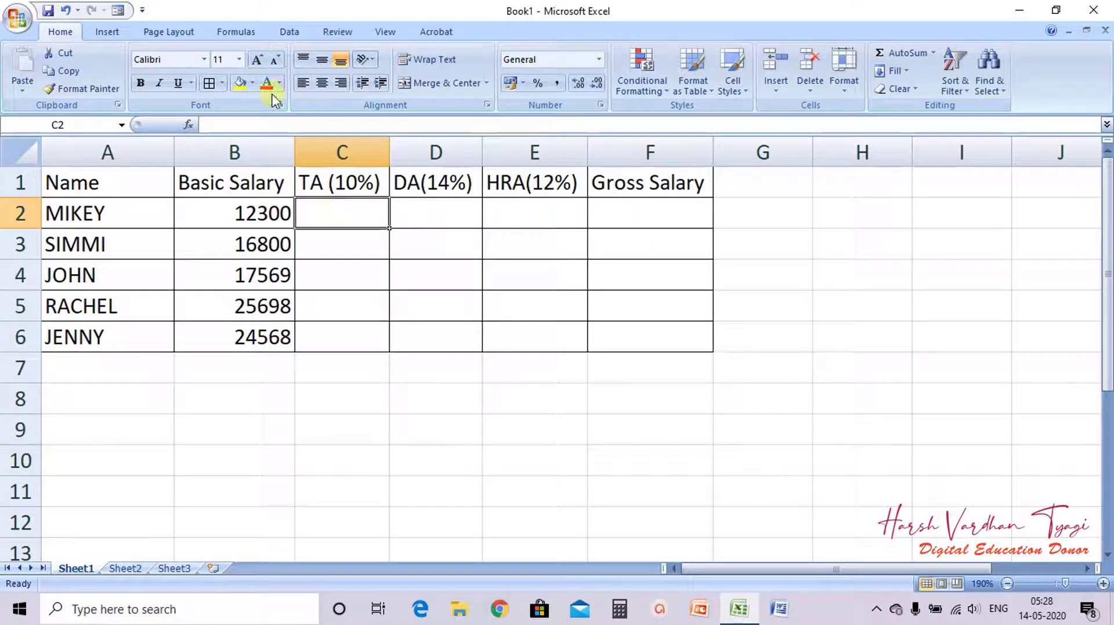
{"action": "left_click", "coordinate": [278, 121]}
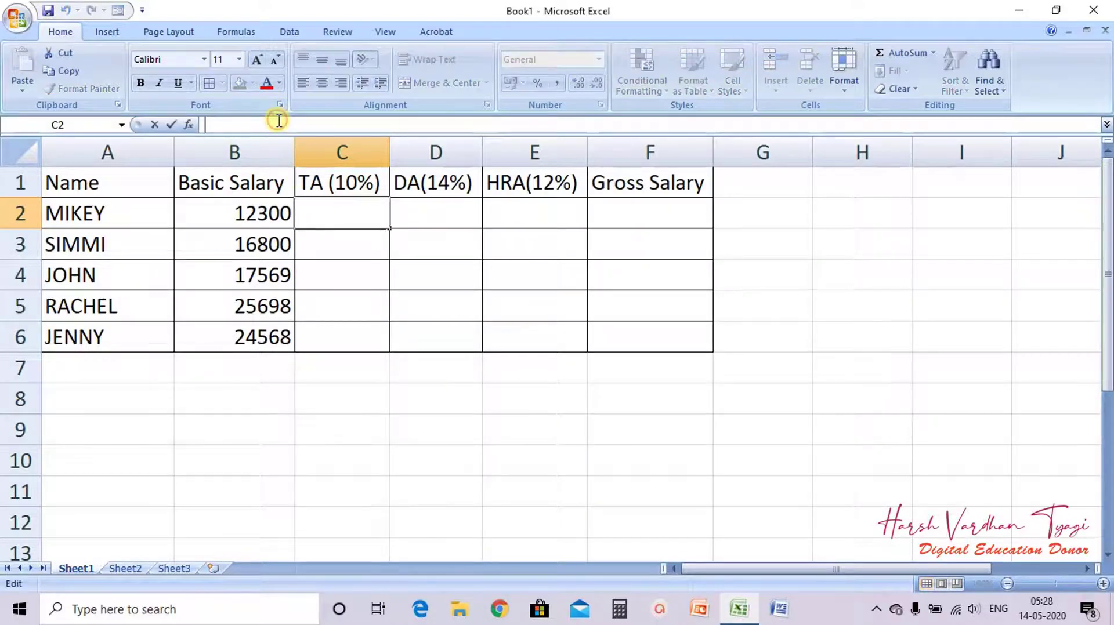
{"action": "type", "text": "="}
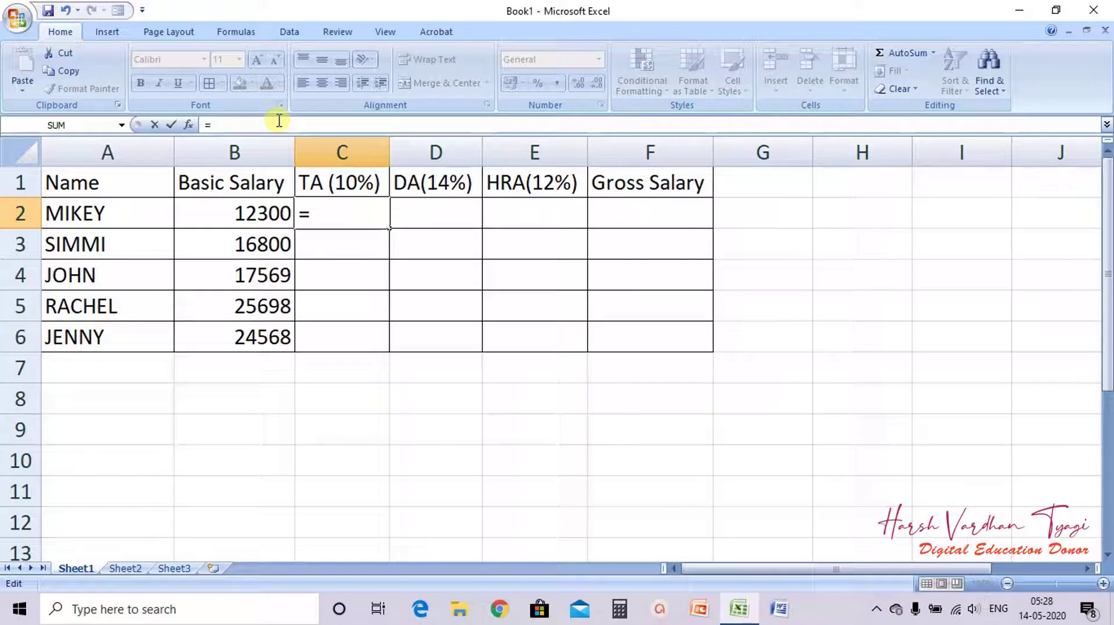
{"action": "type", "text": "("}
{"action": "type", "text": "10"}
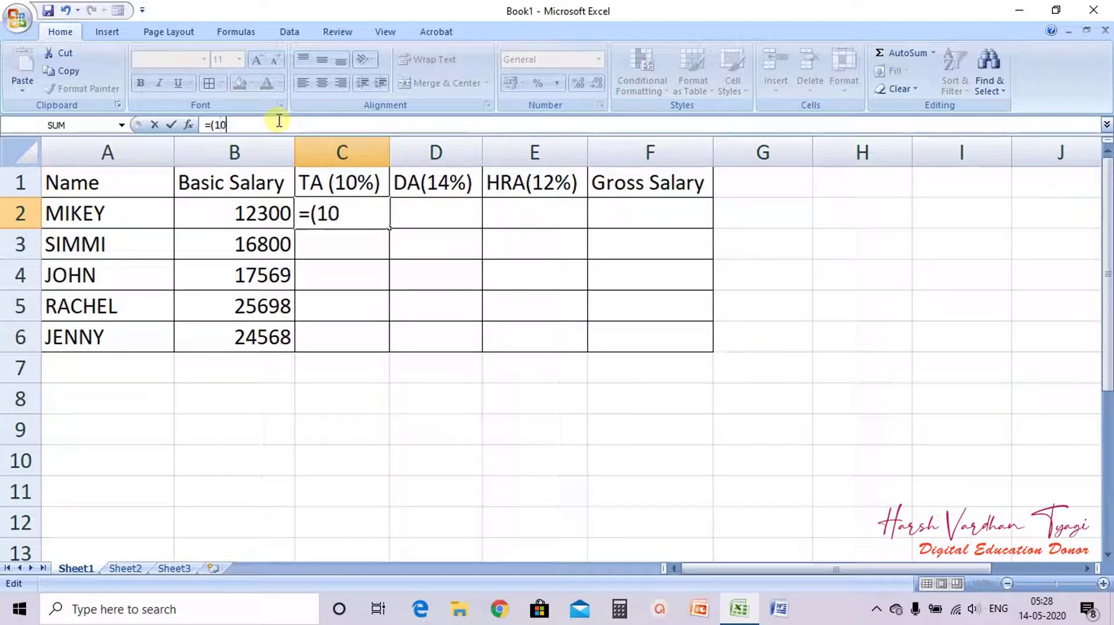
{"action": "type", "text": "*"}
{"action": "type", "text": "B2"}
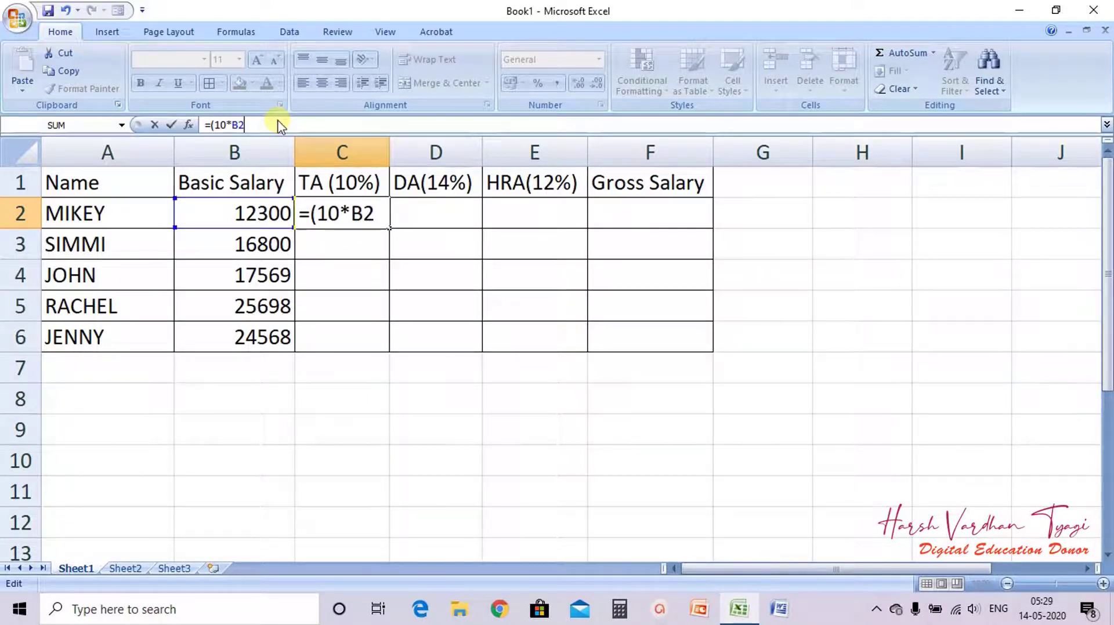
{"action": "type", "text": ")/100"}
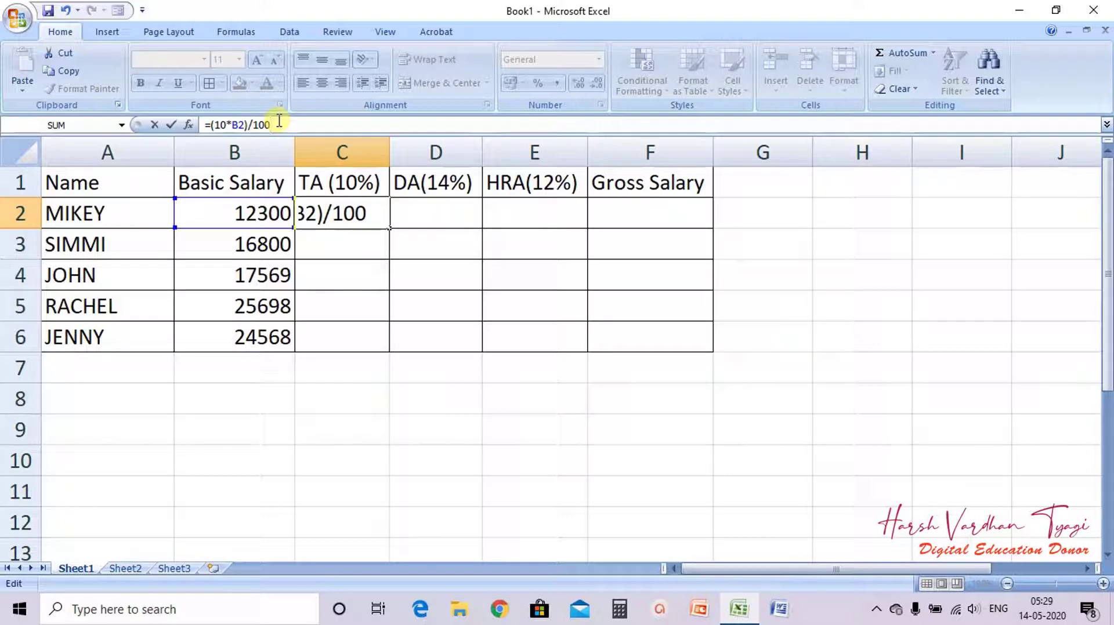
{"action": "key", "text": "Return"}
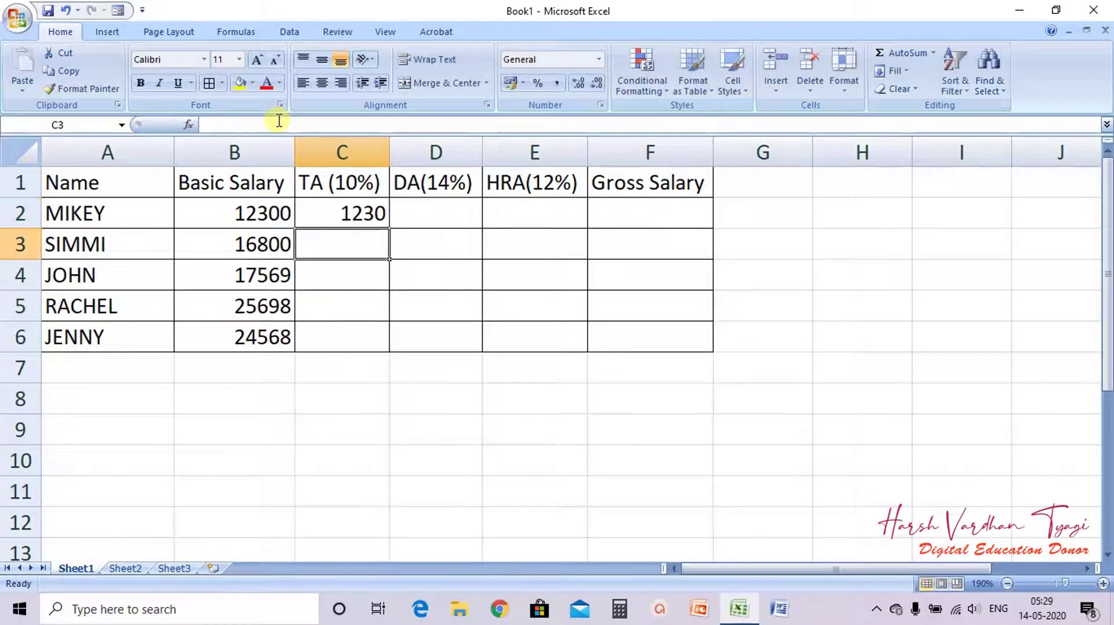
Calculate the first employee's DA in cell D2 with the formula =(14*B2)/100.
{"action": "key", "text": "Up"}
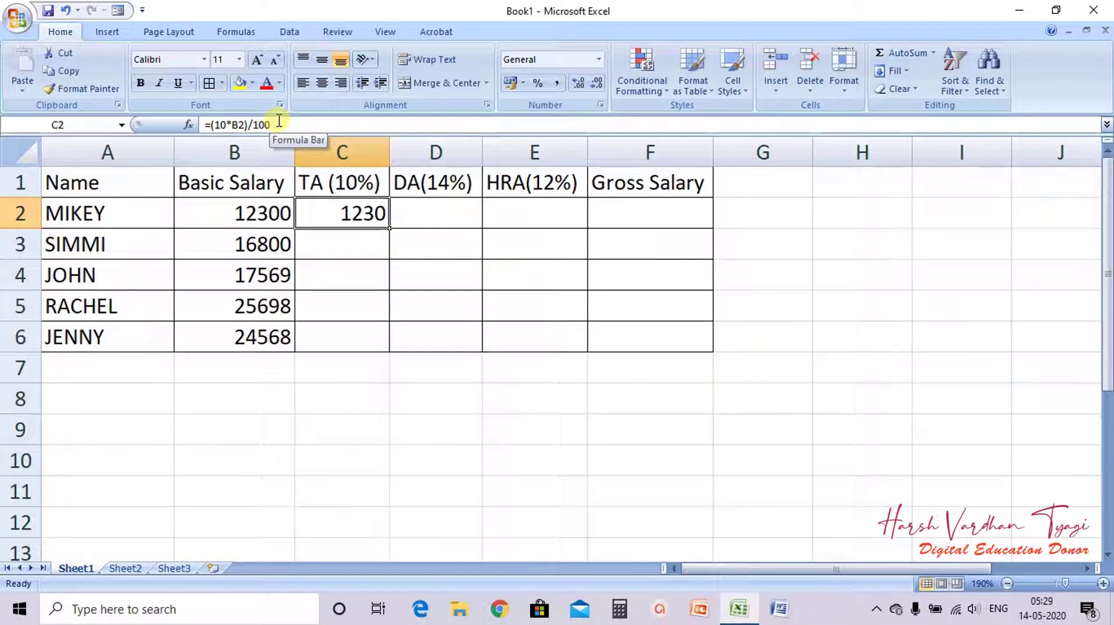
{"action": "key", "text": "Right"}
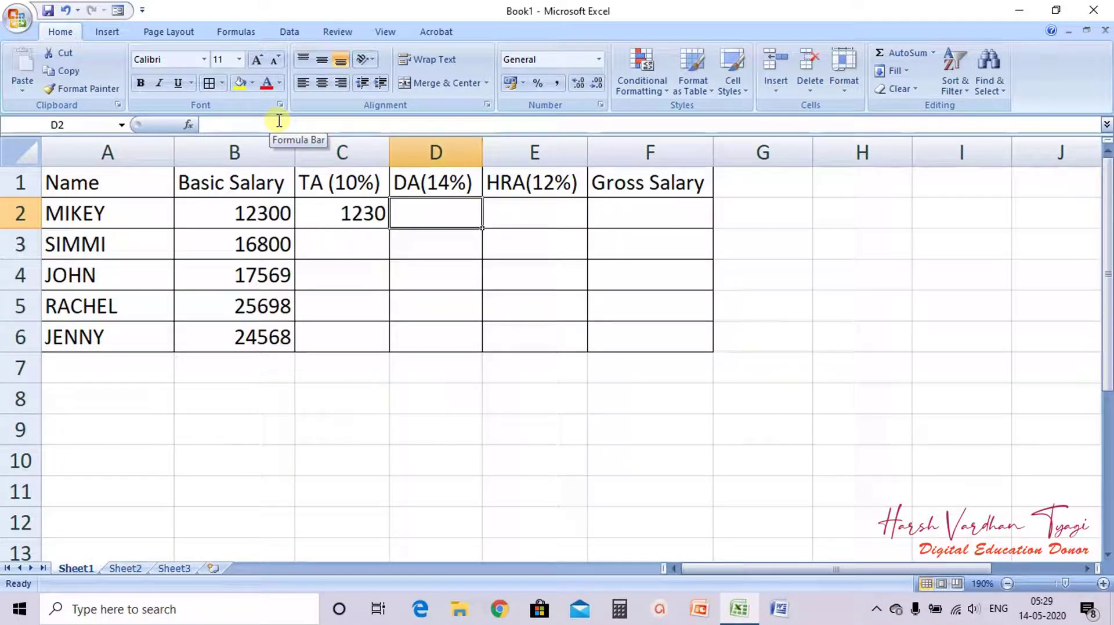
{"action": "left_click", "coordinate": [279, 123]}
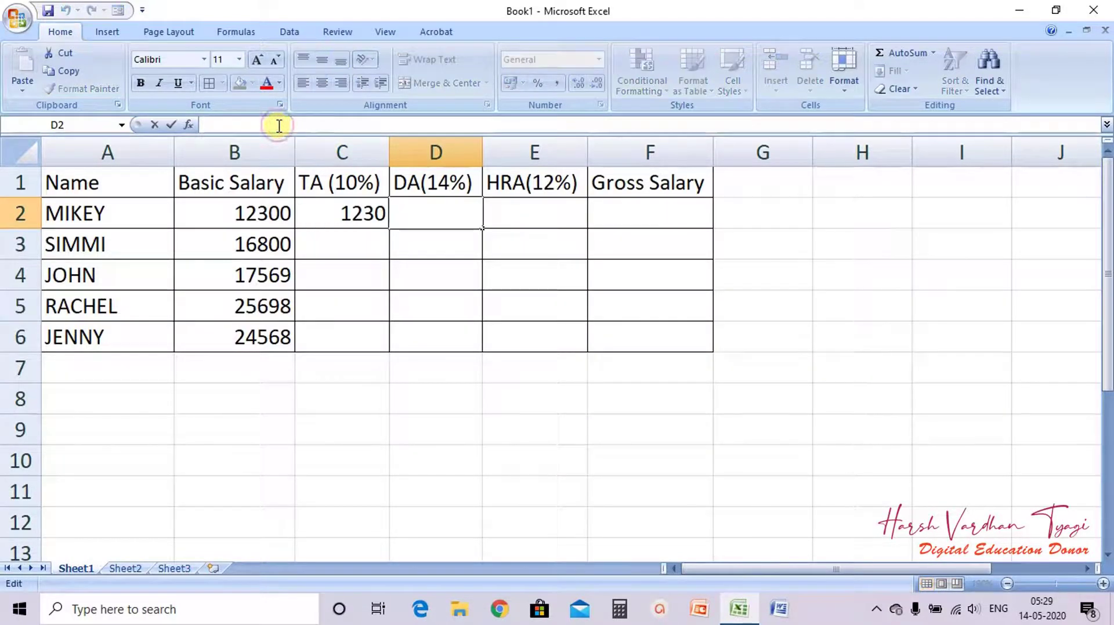
{"action": "type", "text": "="}
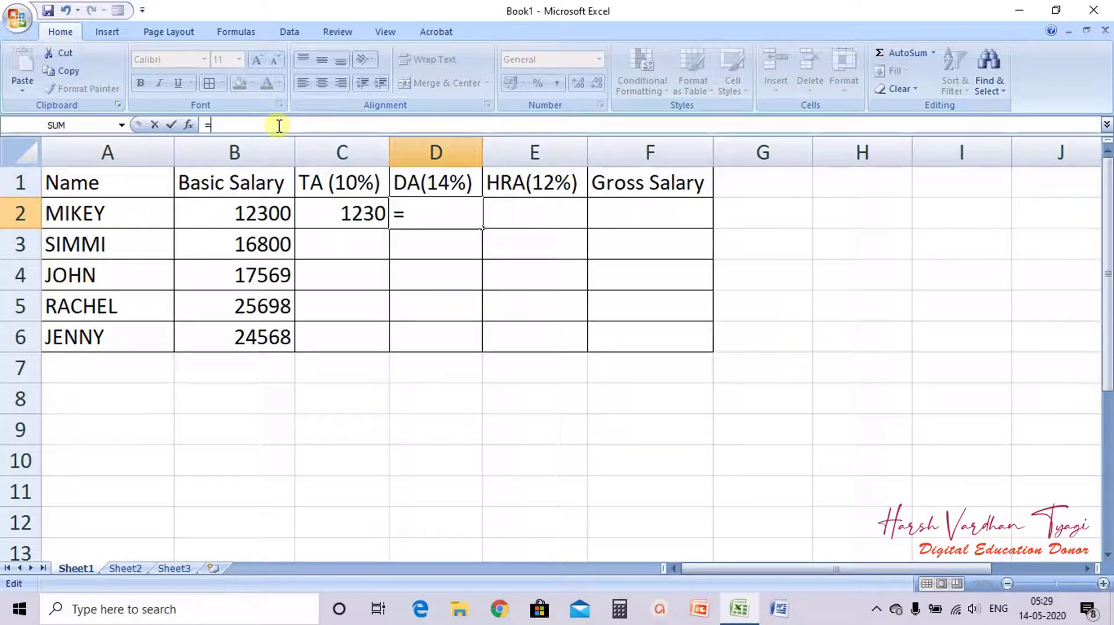
{"action": "type", "text": "(14*B2"}
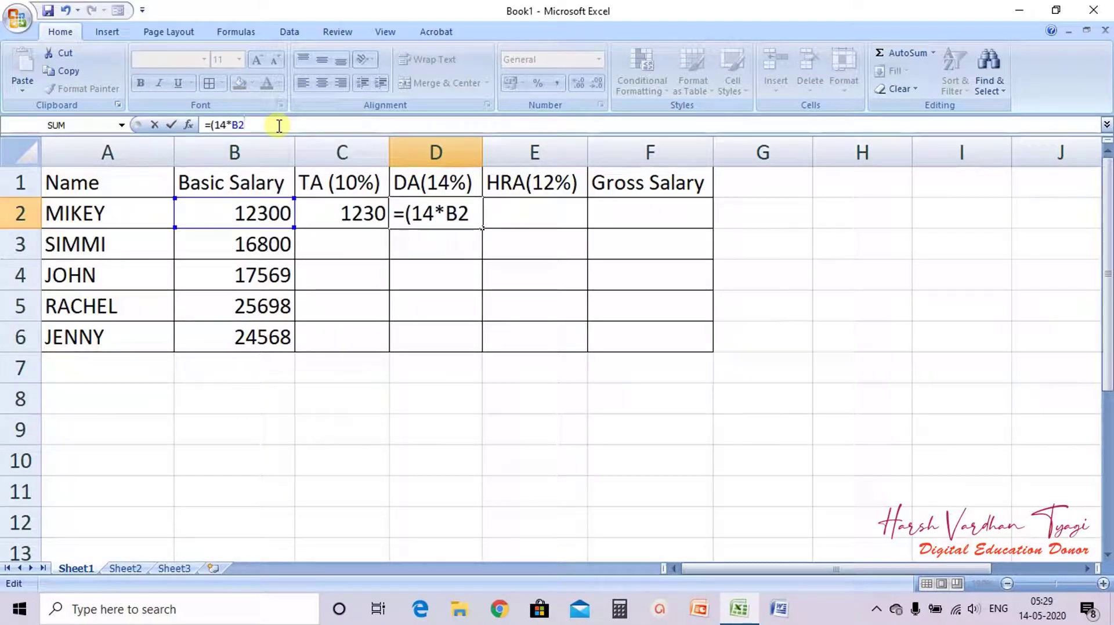
{"action": "type", "text": ")/100"}
{"action": "key", "text": "Return"}
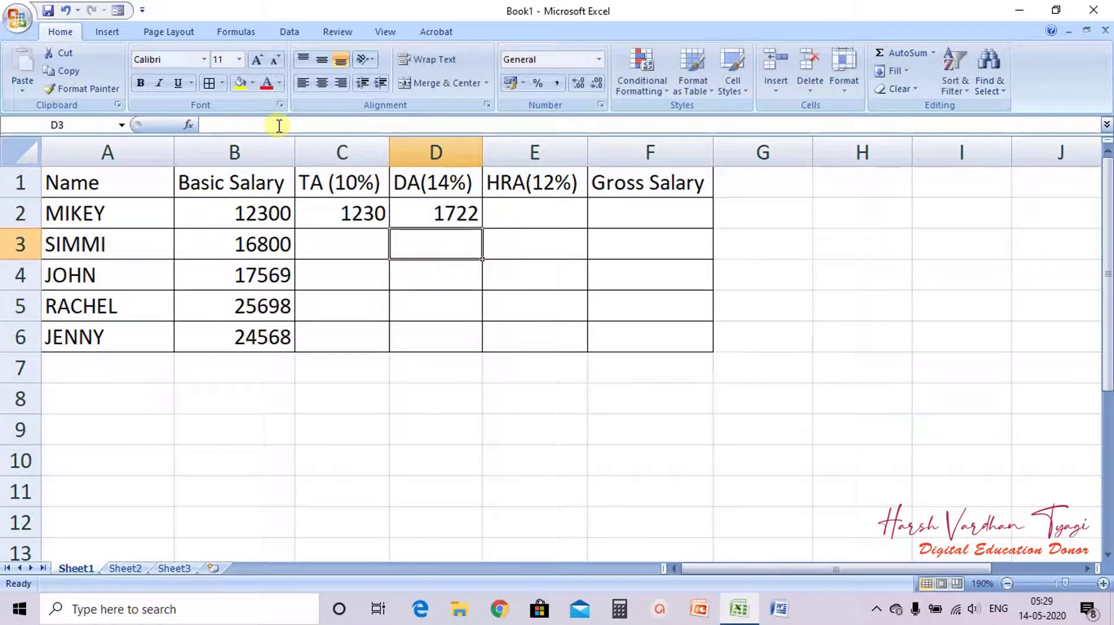
Calculate the first employee's HRA in cell E2 with the formula =(12*B2)/100.
{"action": "left_click", "coordinate": [506, 212]}
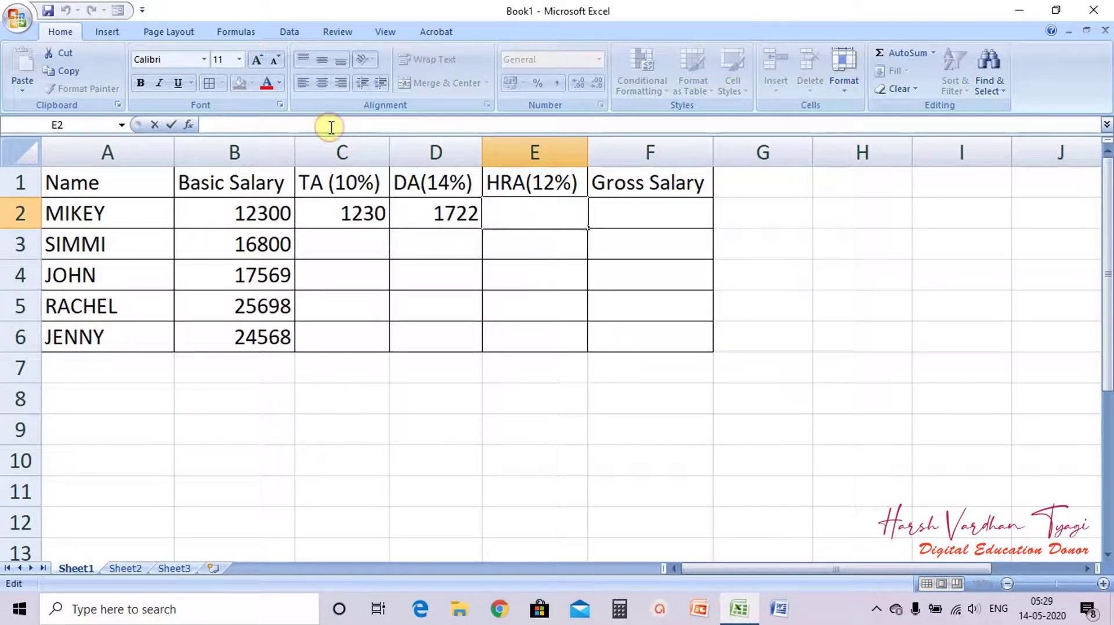
{"action": "type", "text": "=(12"}
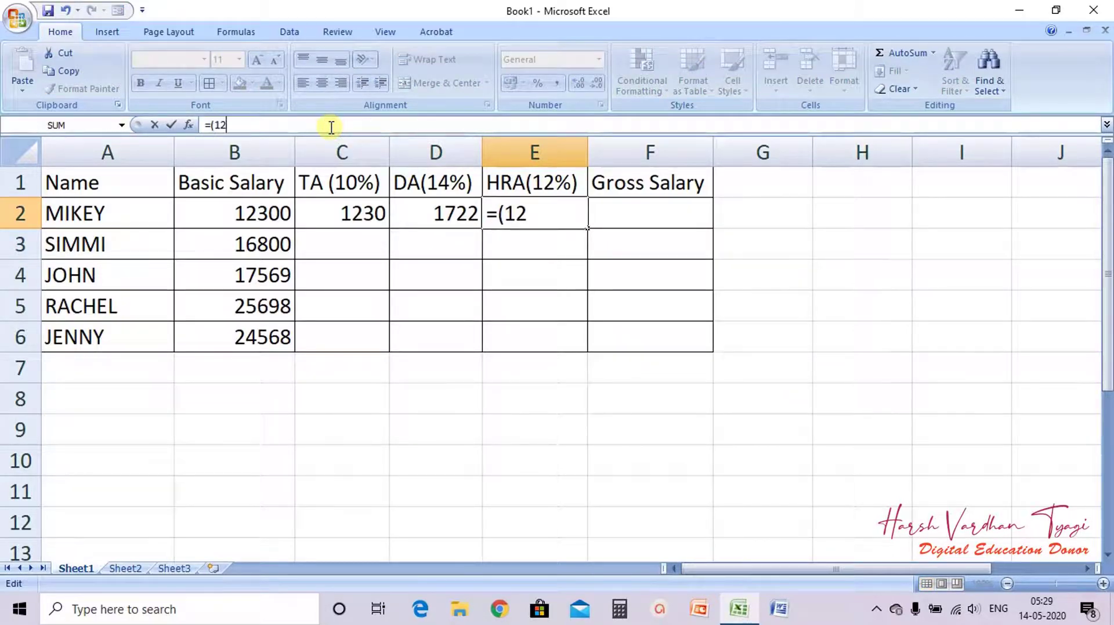
{"action": "type", "text": "*B"}
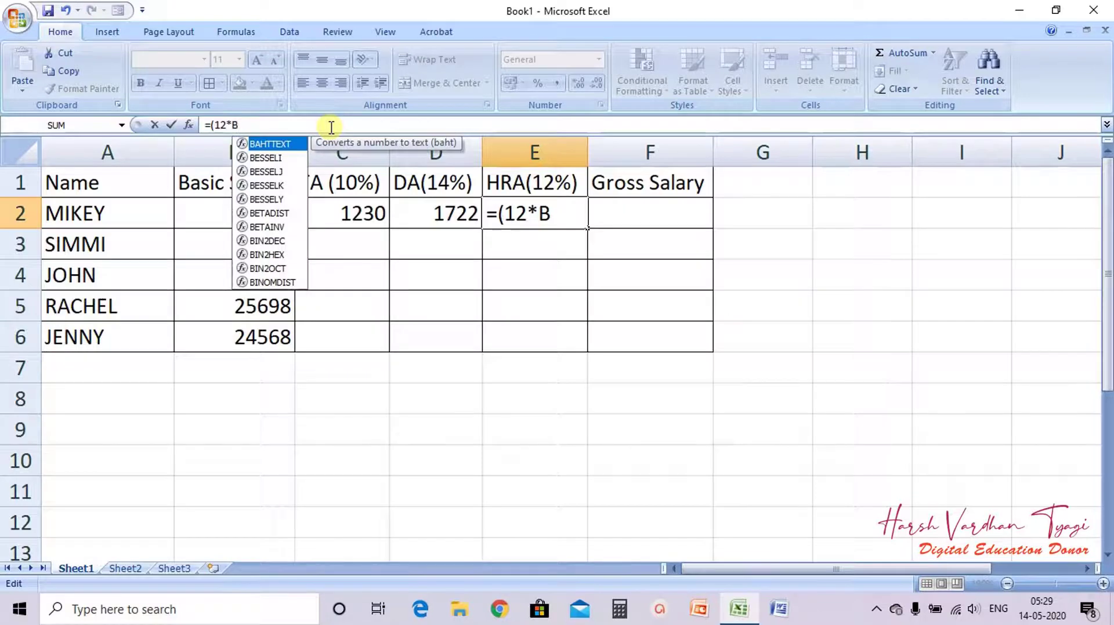
{"action": "type", "text": "2)/"}
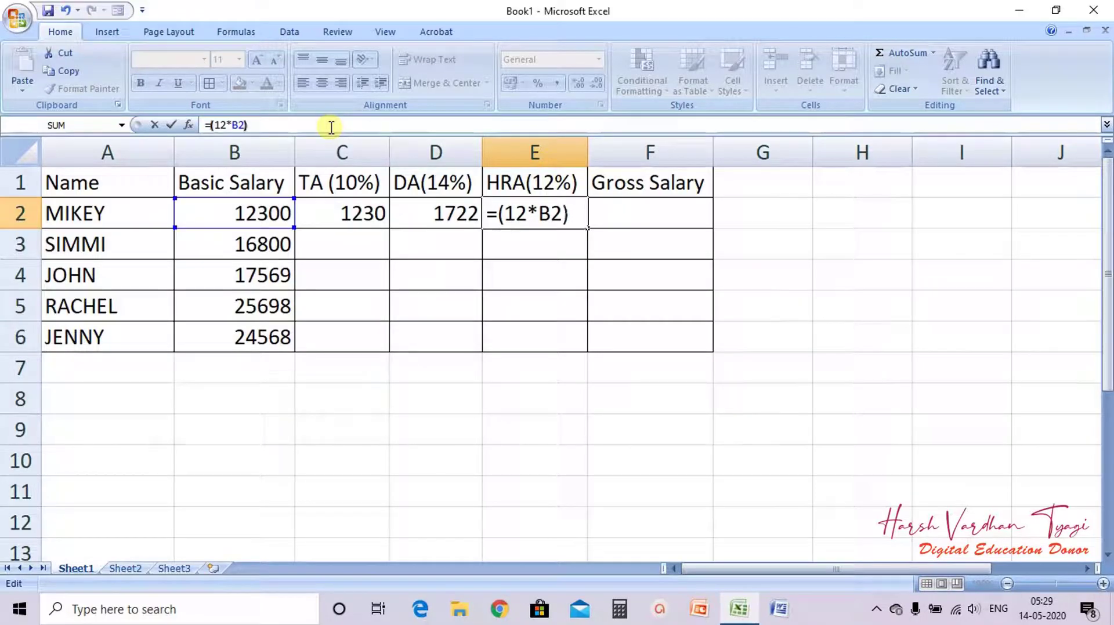
{"action": "type", "text": "100"}
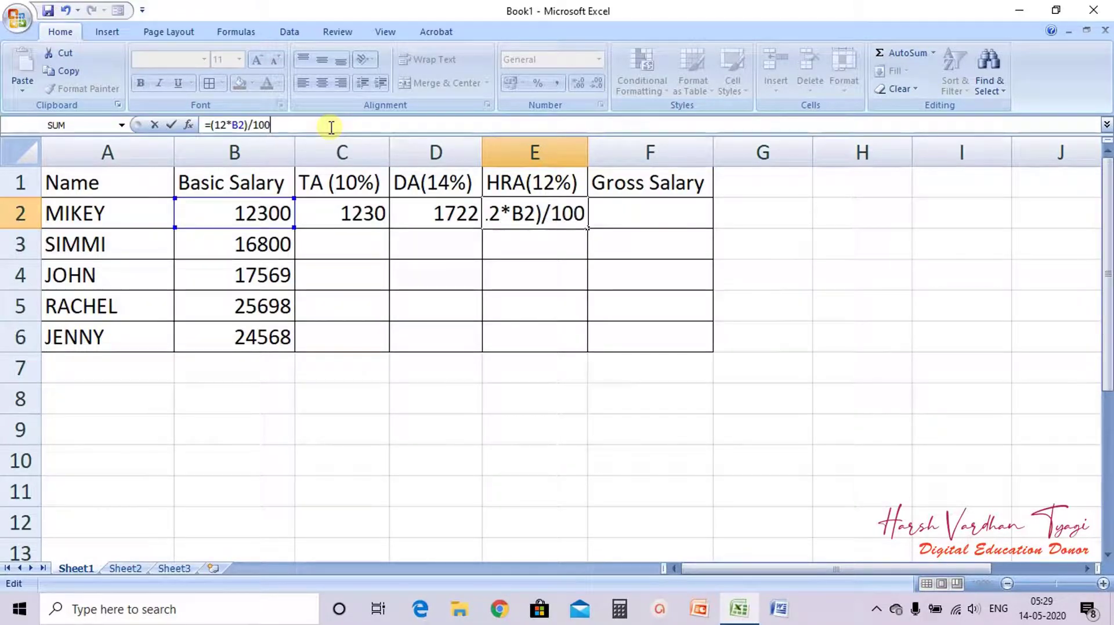
{"action": "key", "text": "Return"}
Calculate the first employee's gross salary in cell F2 with the formula =SUM(B2:E2).
{"action": "key", "text": "Right"}
{"action": "key", "text": "Up"}
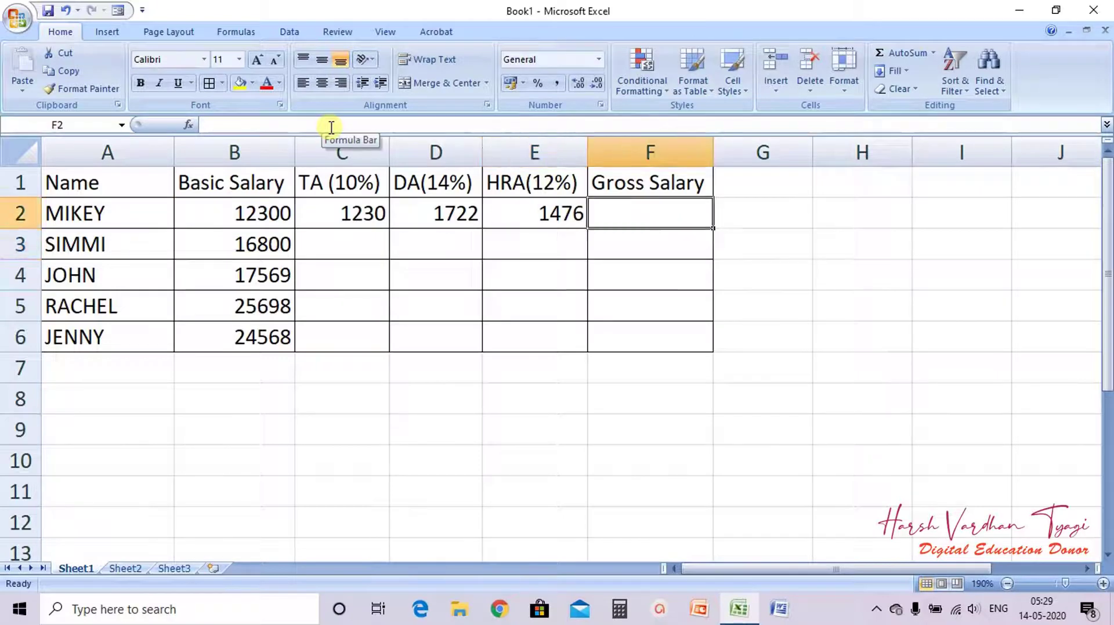
{"action": "left_click", "coordinate": [331, 125]}
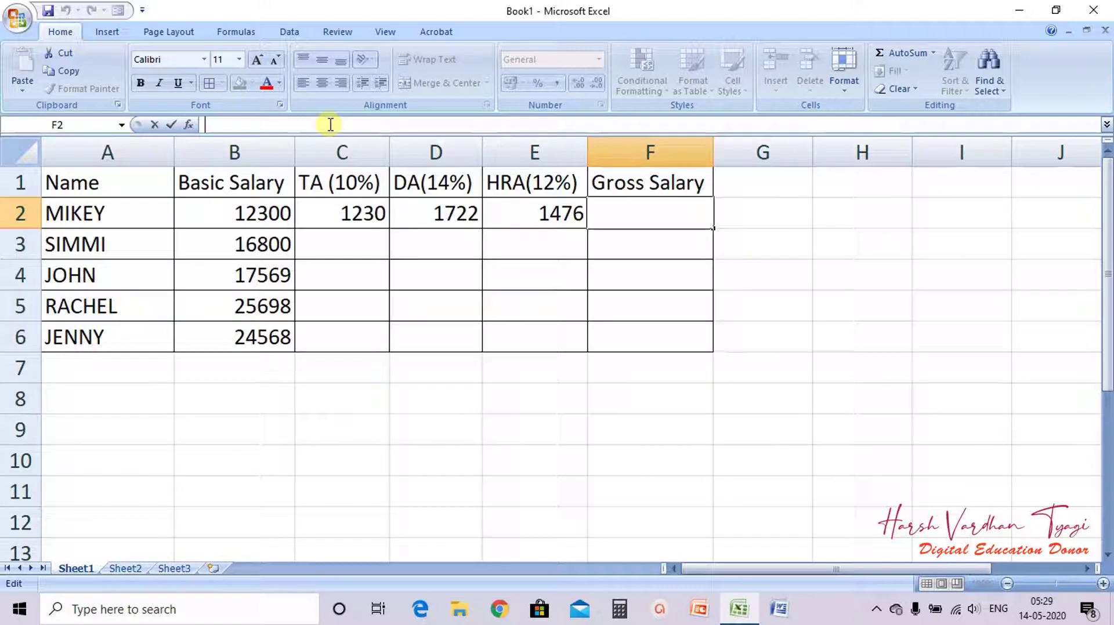
{"action": "type", "text": "=S"}
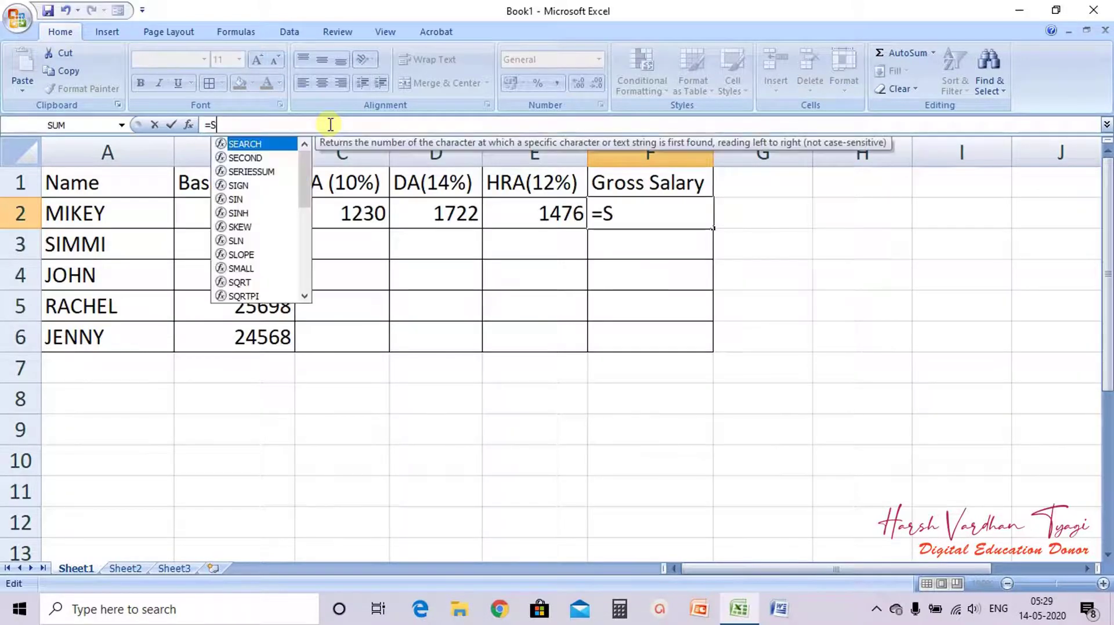
{"action": "type", "text": "UM("}
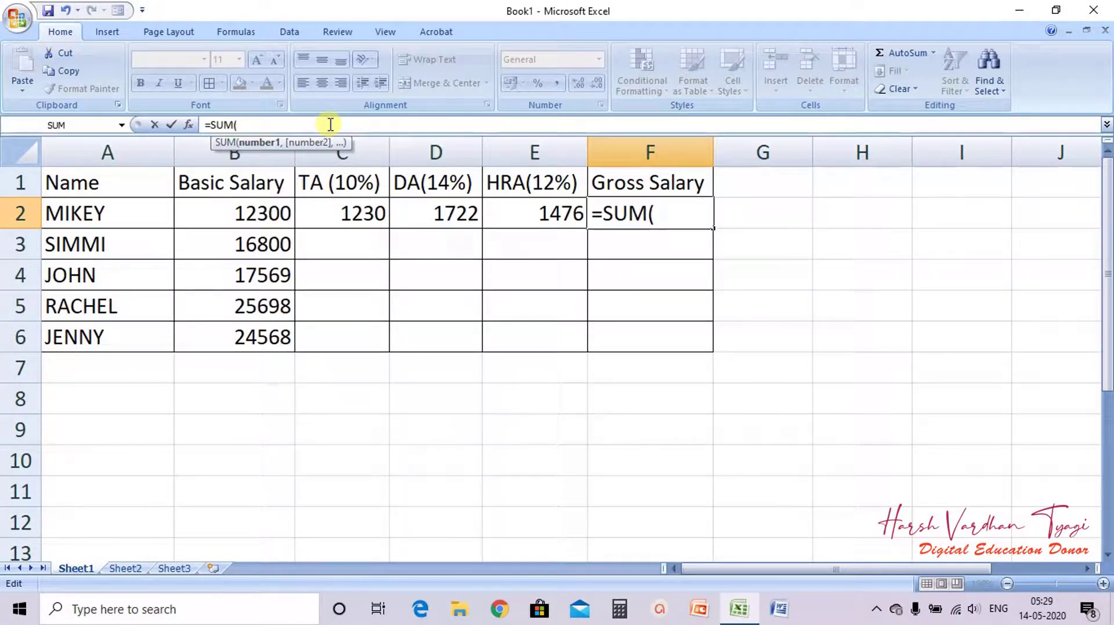
{"action": "type", "text": "B2:"}
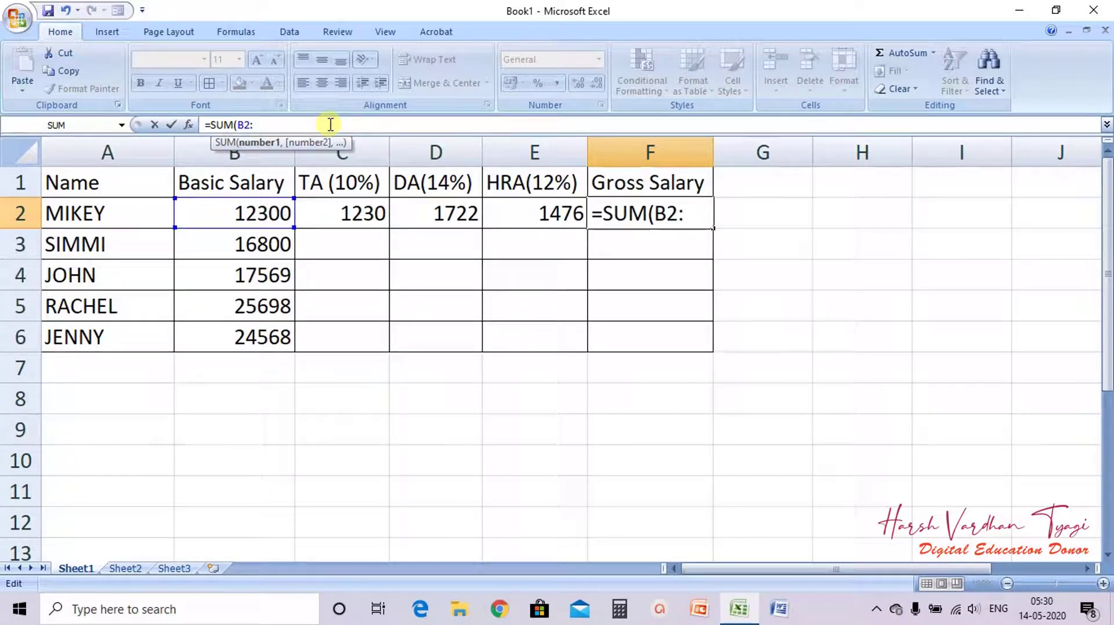
{"action": "type", "text": "E2"}
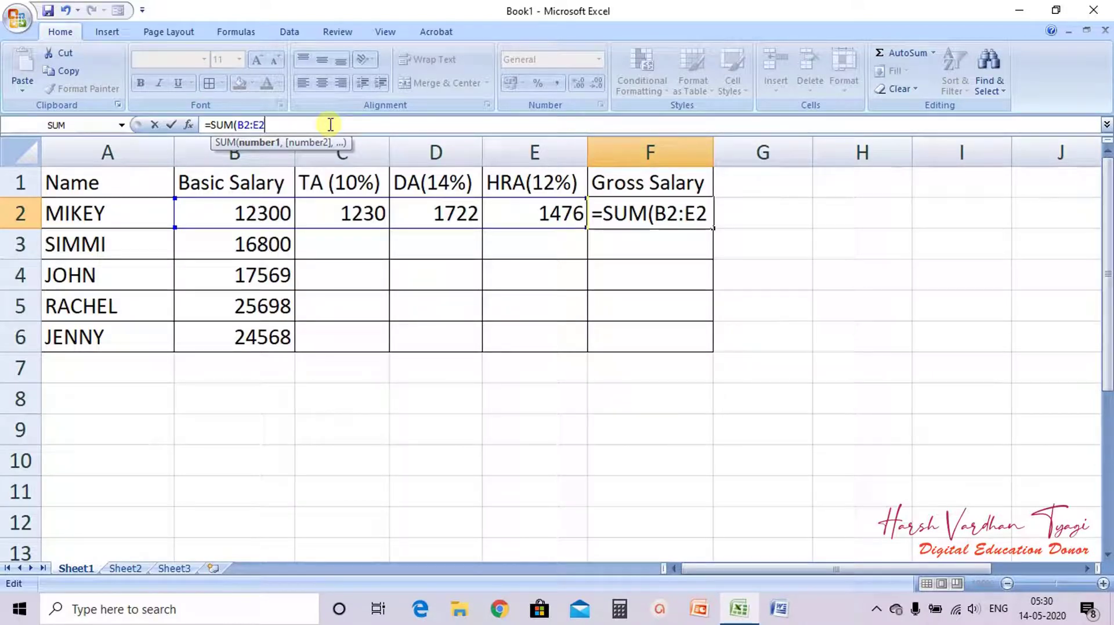
{"action": "type", "text": ")"}
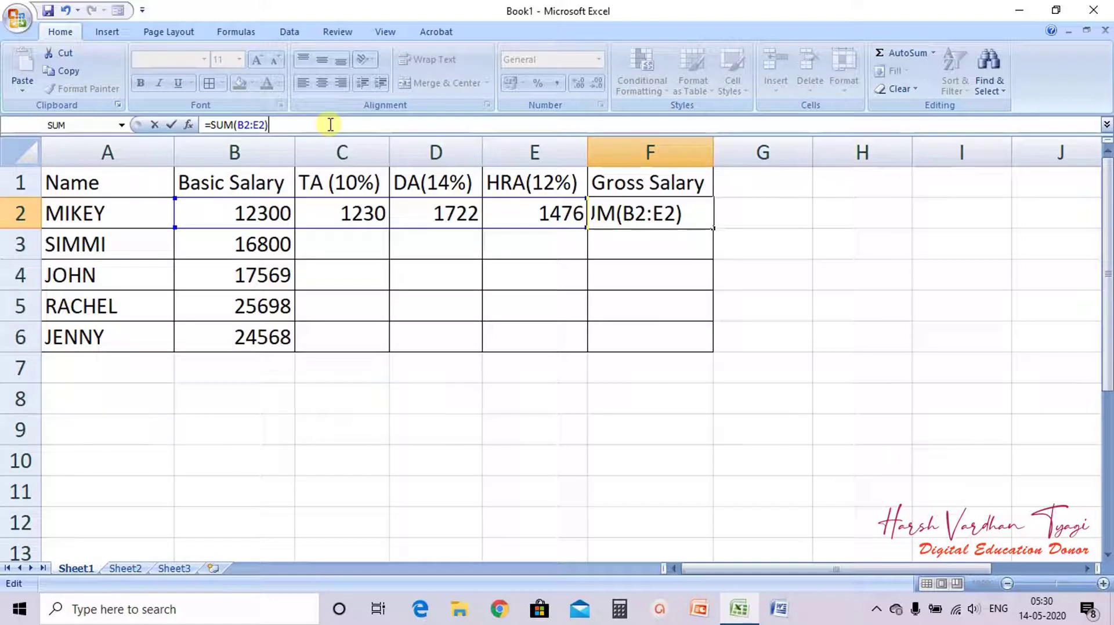
{"action": "key", "text": "Return"}
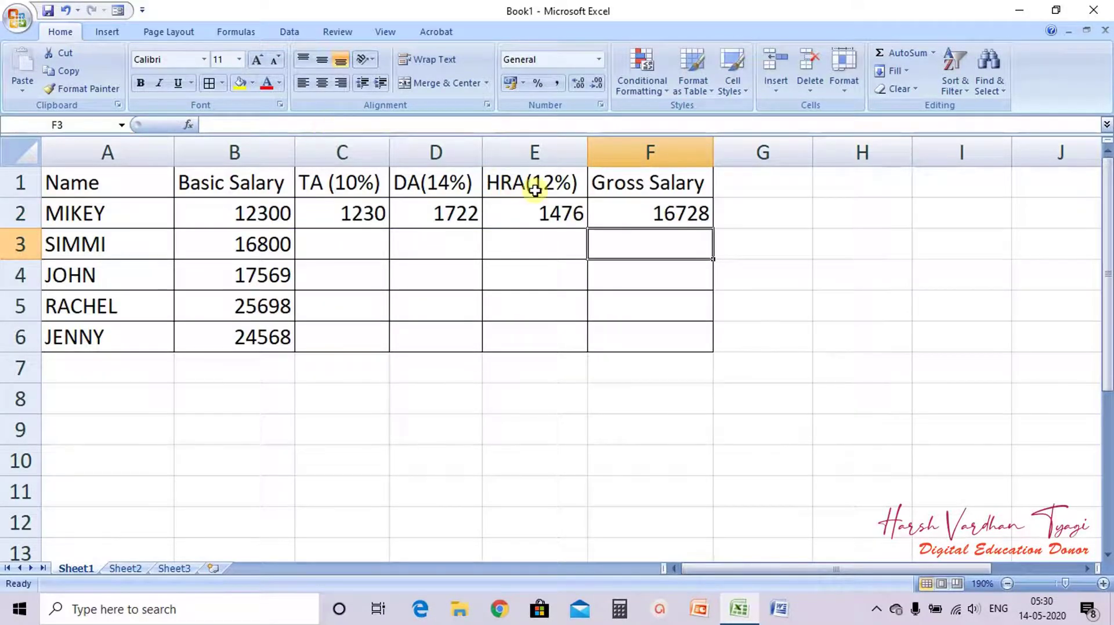
{"action": "left_click", "coordinate": [604, 206]}
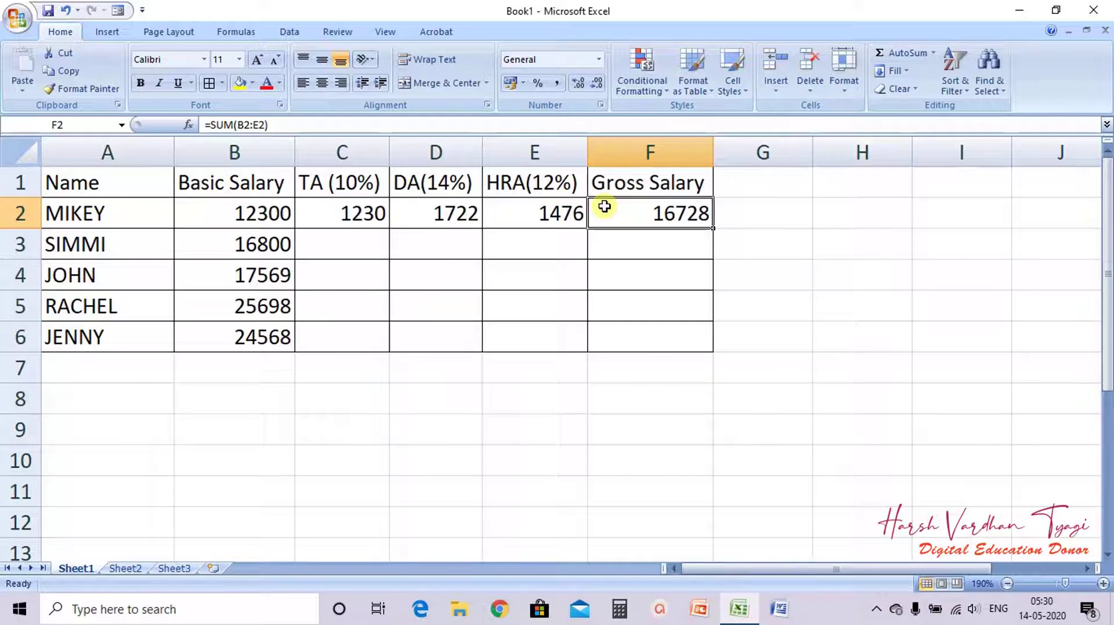
Enter 1 in cell G2 and fill it down through G6 as an AutoFill trial.
{"action": "left_click", "coordinate": [785, 212]}
{"action": "type", "text": "1"}
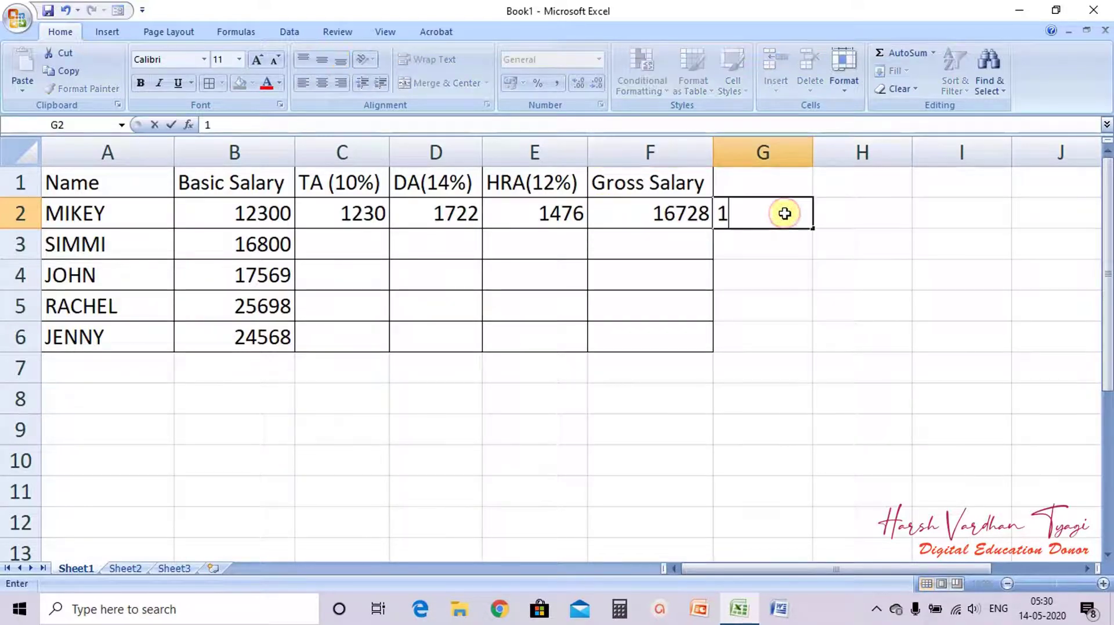
{"action": "key", "text": "Return"}
{"action": "left_click", "coordinate": [786, 215]}
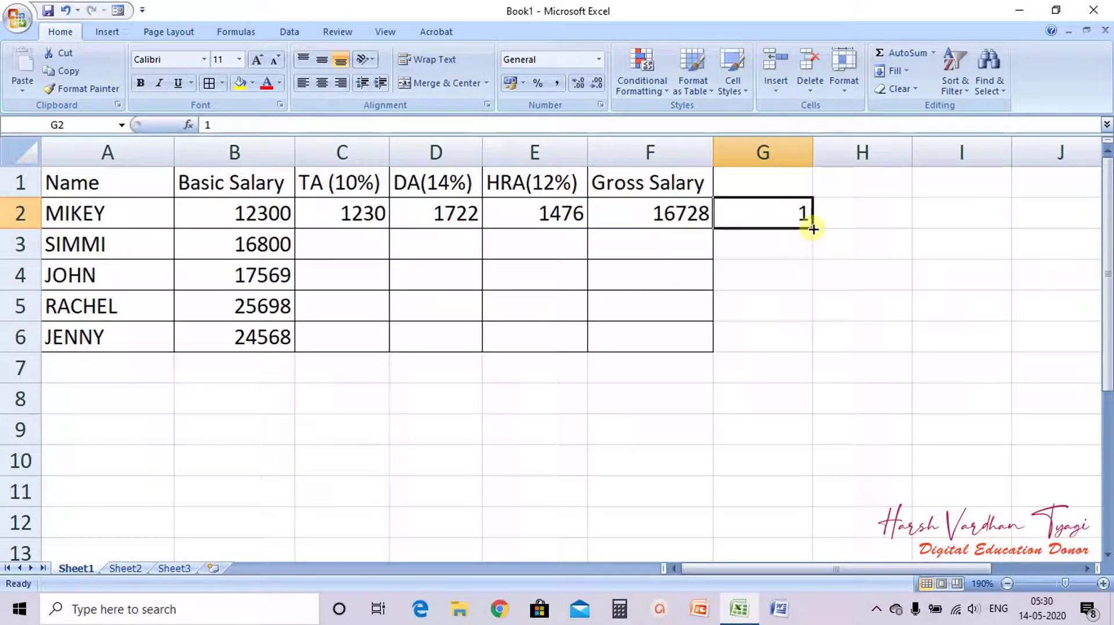
{"action": "left_click_drag", "start_coordinate": [813, 229], "coordinate": [810, 347]}
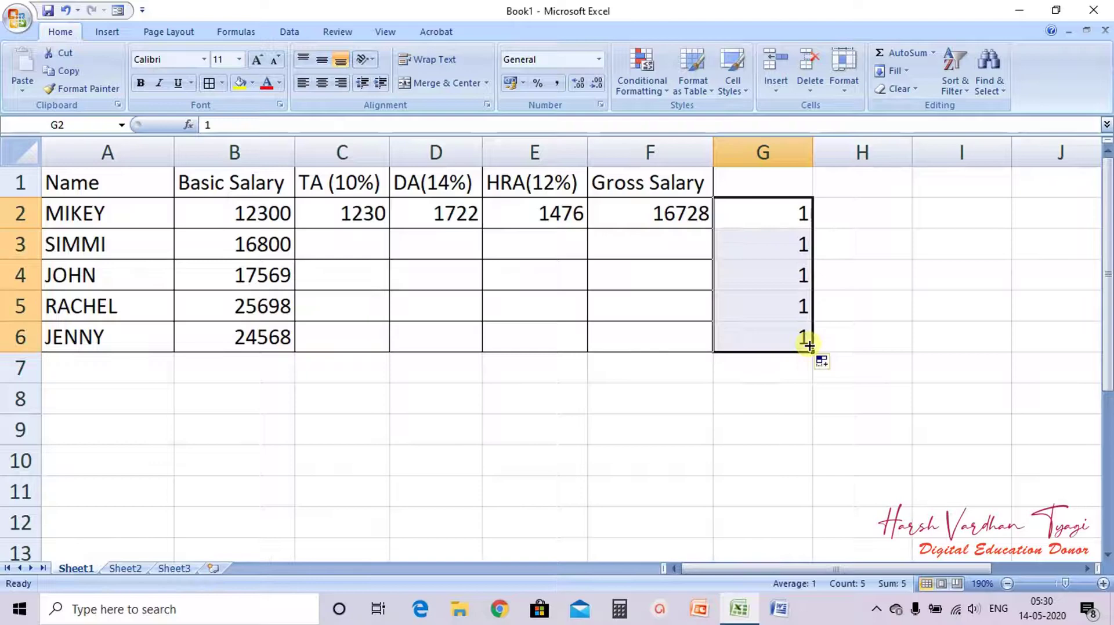
Enter 2 in H2 and 4 in H3, and extend the number series down through H7.
{"action": "left_click", "coordinate": [860, 216]}
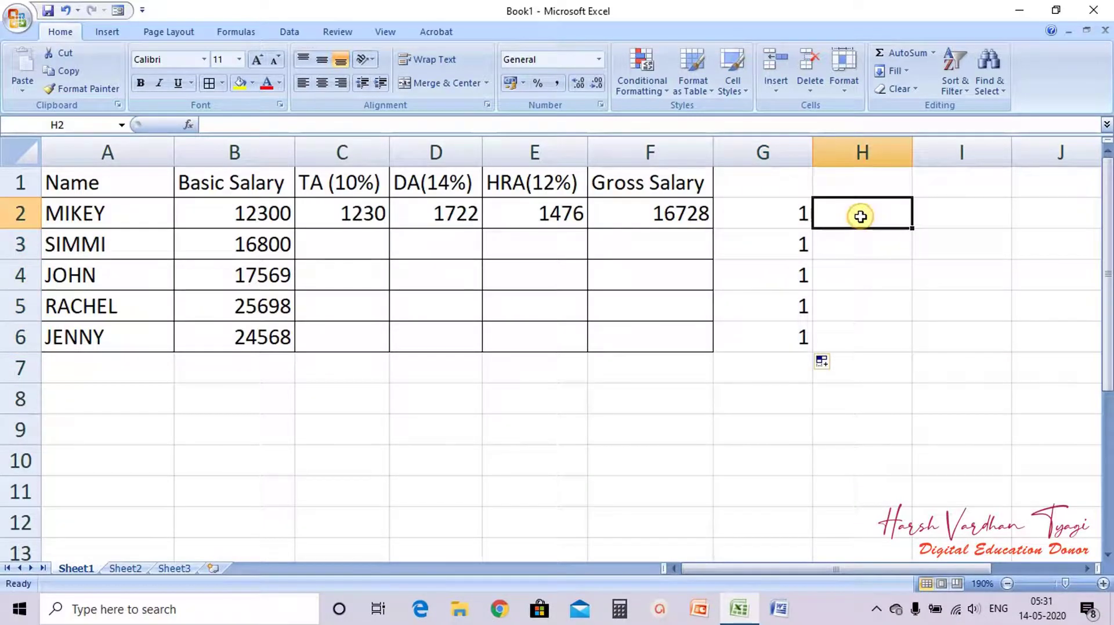
{"action": "type", "text": "2"}
{"action": "key", "text": "Return"}
{"action": "type", "text": "4"}
{"action": "key", "text": "Return"}
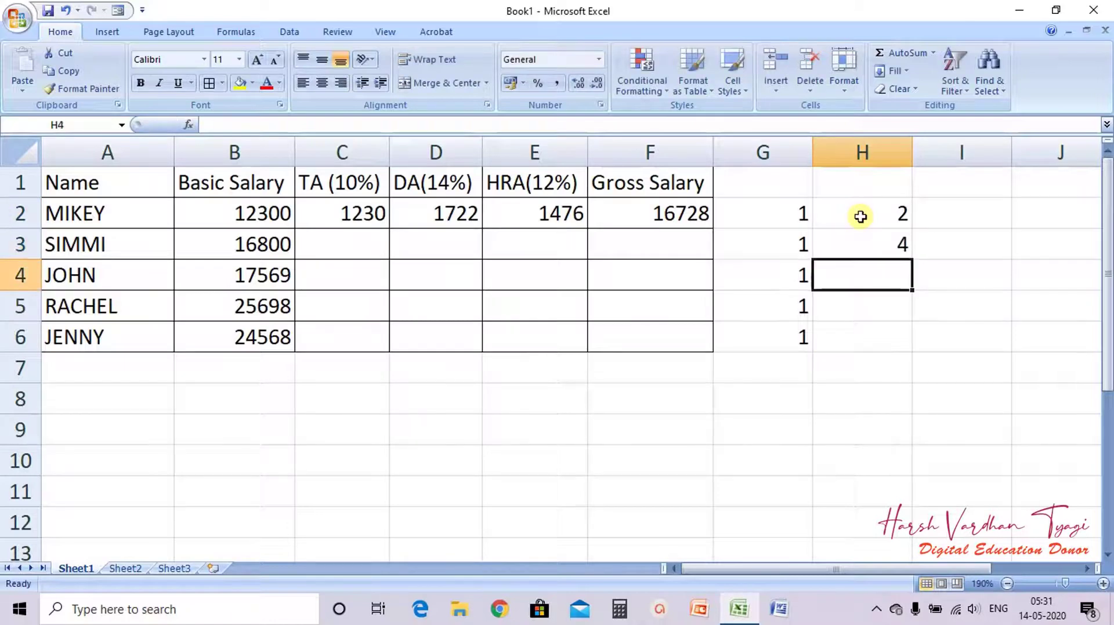
{"action": "left_click_drag", "start_coordinate": [861, 217], "coordinate": [863, 232]}
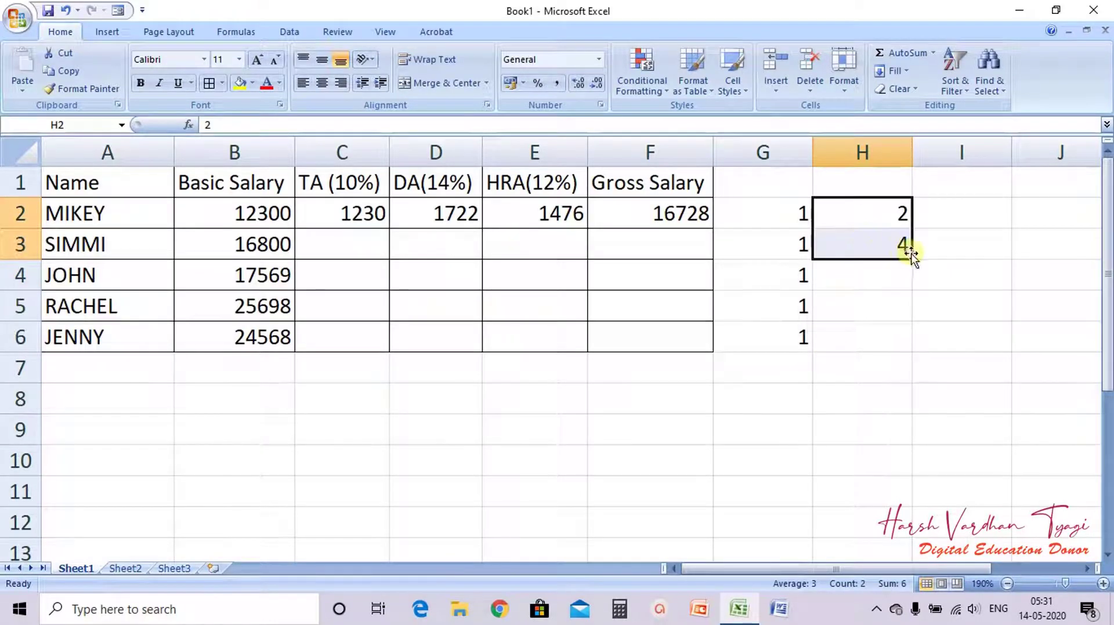
{"action": "left_click_drag", "start_coordinate": [913, 262], "coordinate": [908, 376]}
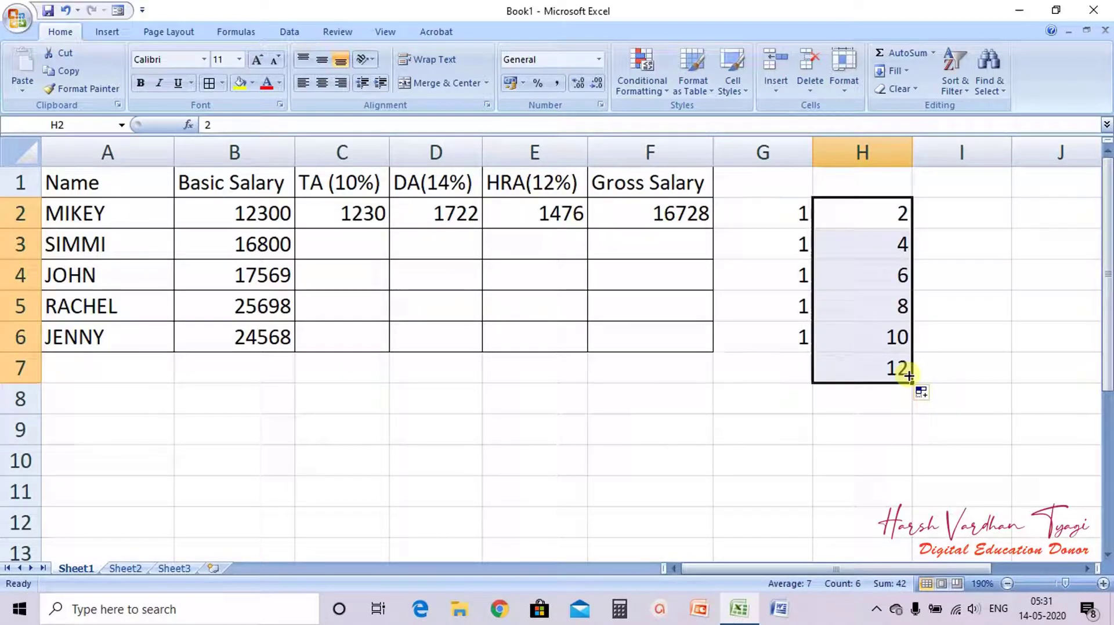
Clear the trial numbers beside the salary table from the range G2:I8.
{"action": "left_click", "coordinate": [931, 219]}
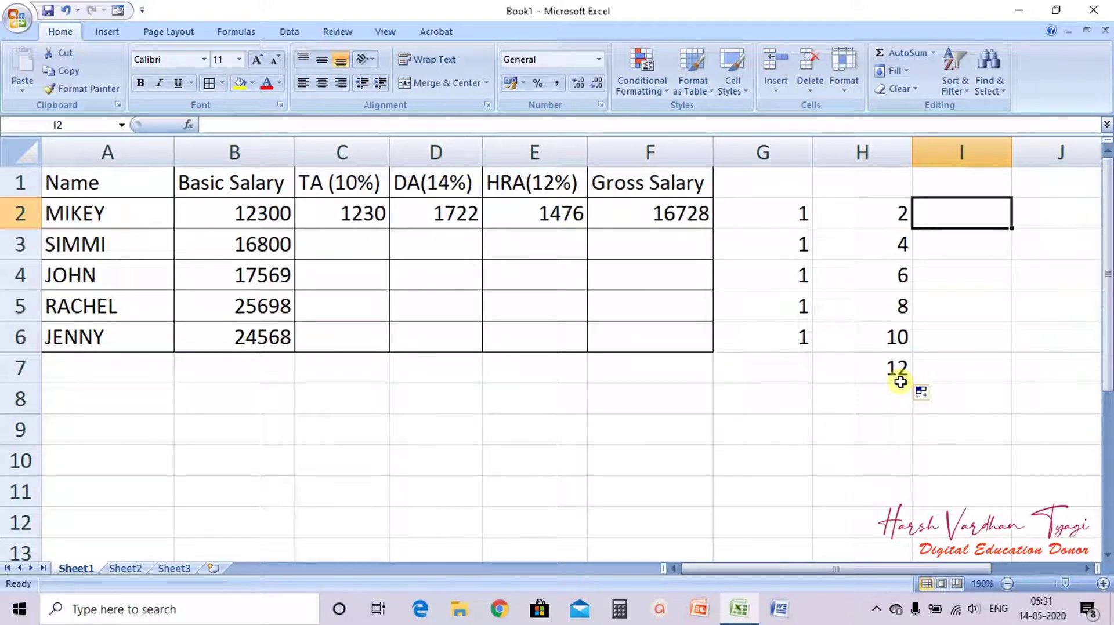
{"action": "left_click", "coordinate": [369, 223]}
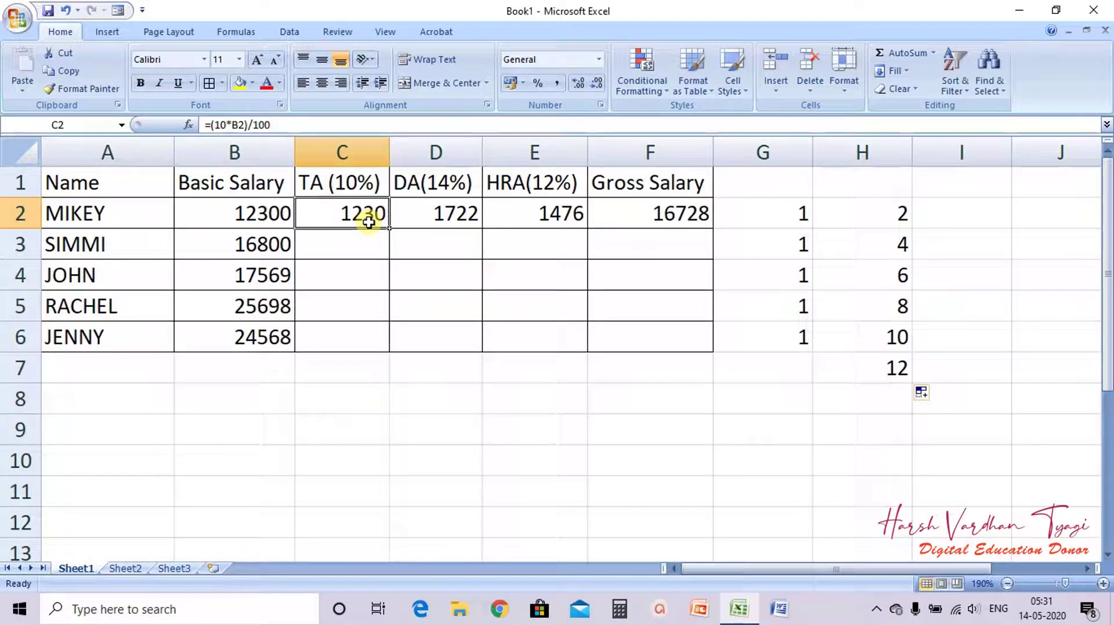
{"action": "left_click_drag", "start_coordinate": [980, 204], "coordinate": [835, 400]}
{"action": "key", "text": "Home"}
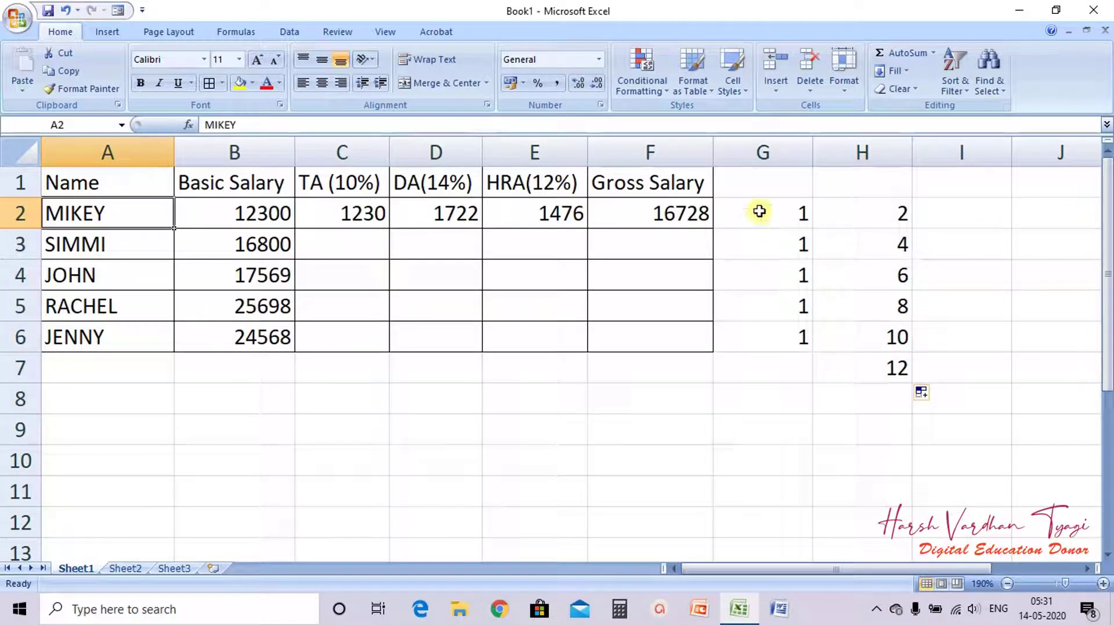
{"action": "left_click_drag", "start_coordinate": [760, 211], "coordinate": [995, 385]}
{"action": "key", "text": "Delete"}
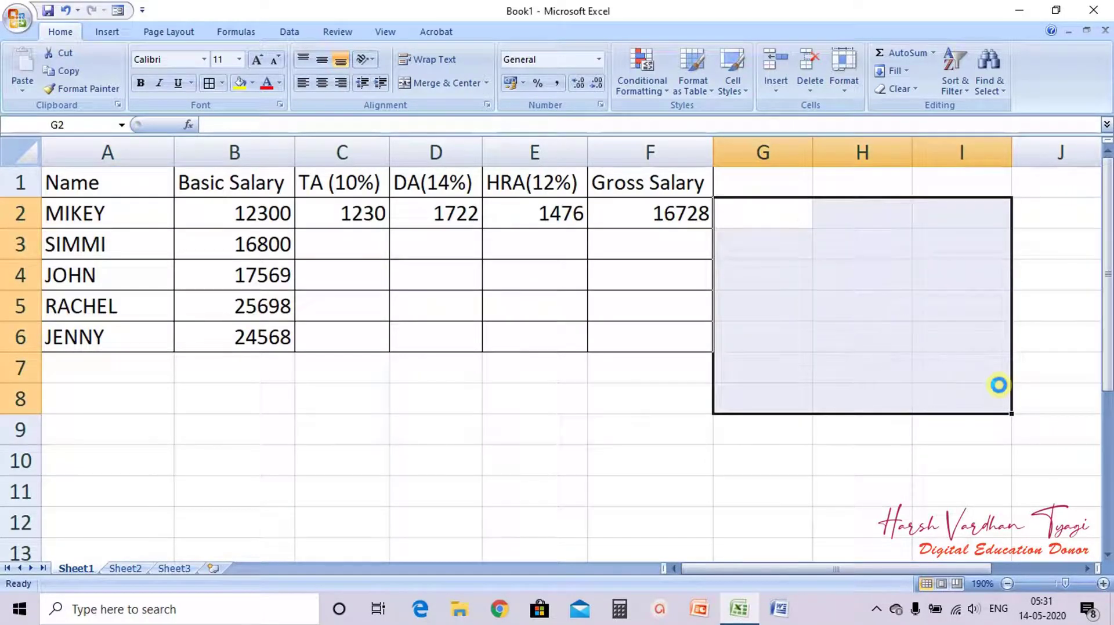
Copy the TA formula from cell C2 into cells C3, C4, C5 and C6 for the other employees.
{"action": "left_click", "coordinate": [348, 210]}
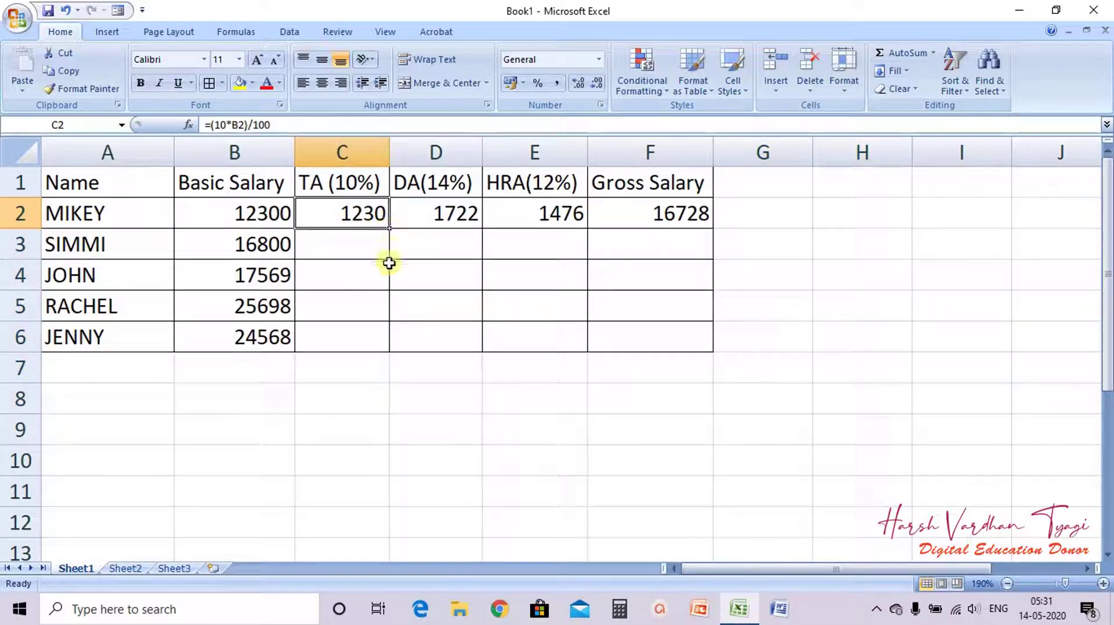
{"action": "key", "text": "ctrl+c"}
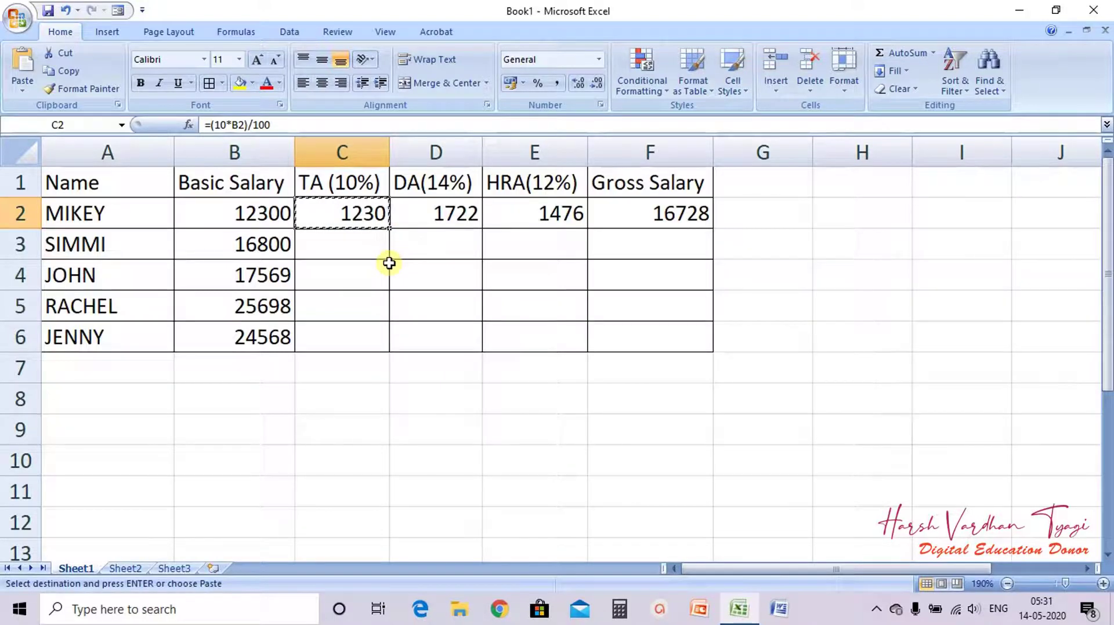
{"action": "key", "text": "Down"}
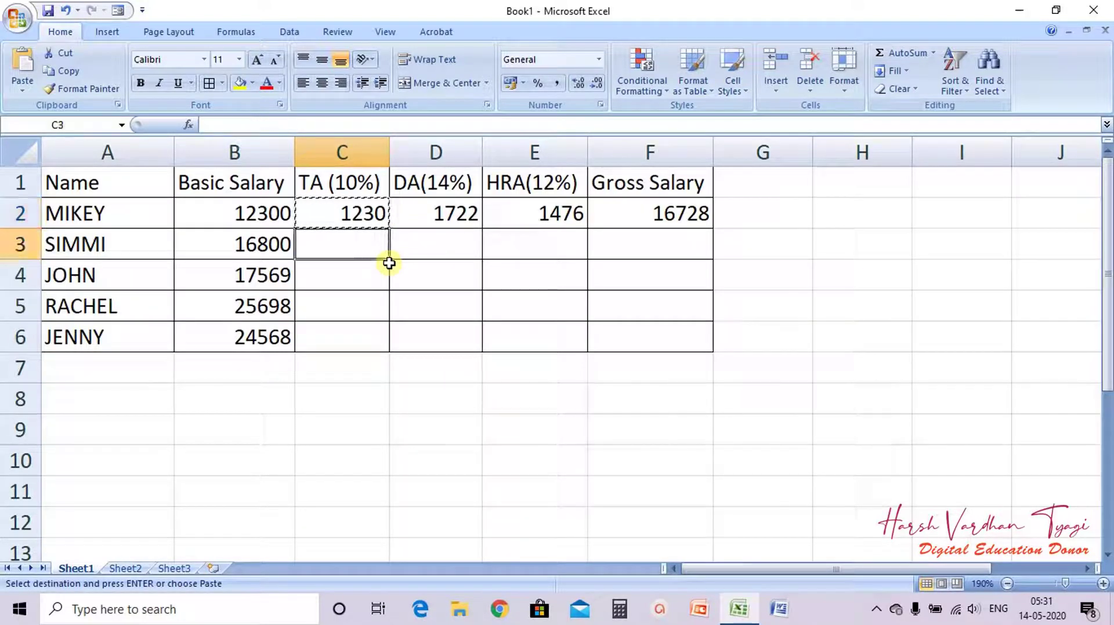
{"action": "key", "text": "ctrl+v"}
{"action": "key", "text": "Down"}
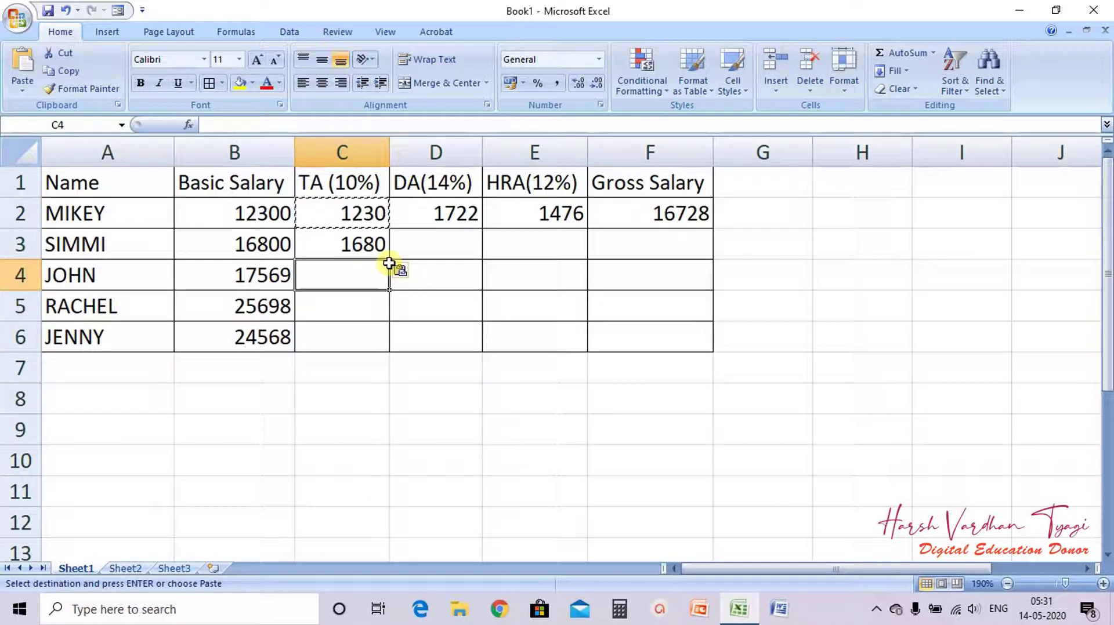
{"action": "key", "text": "ctrl+v"}
{"action": "key", "text": "Down"}
{"action": "key", "text": "ctrl+v"}
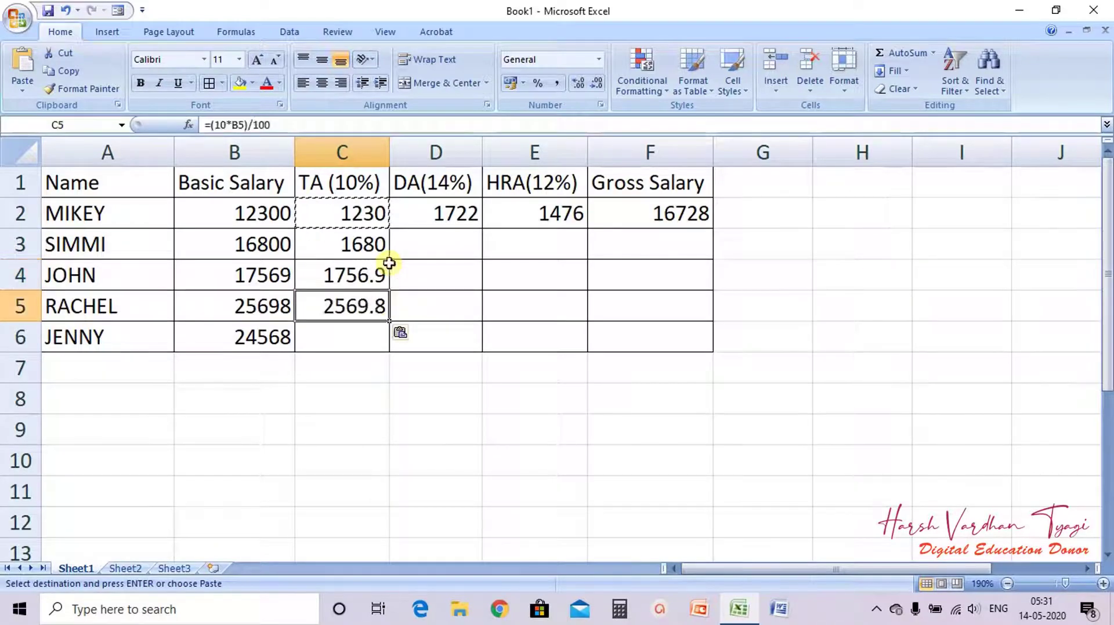
{"action": "key", "text": "Down"}
{"action": "key", "text": "ctrl+v"}
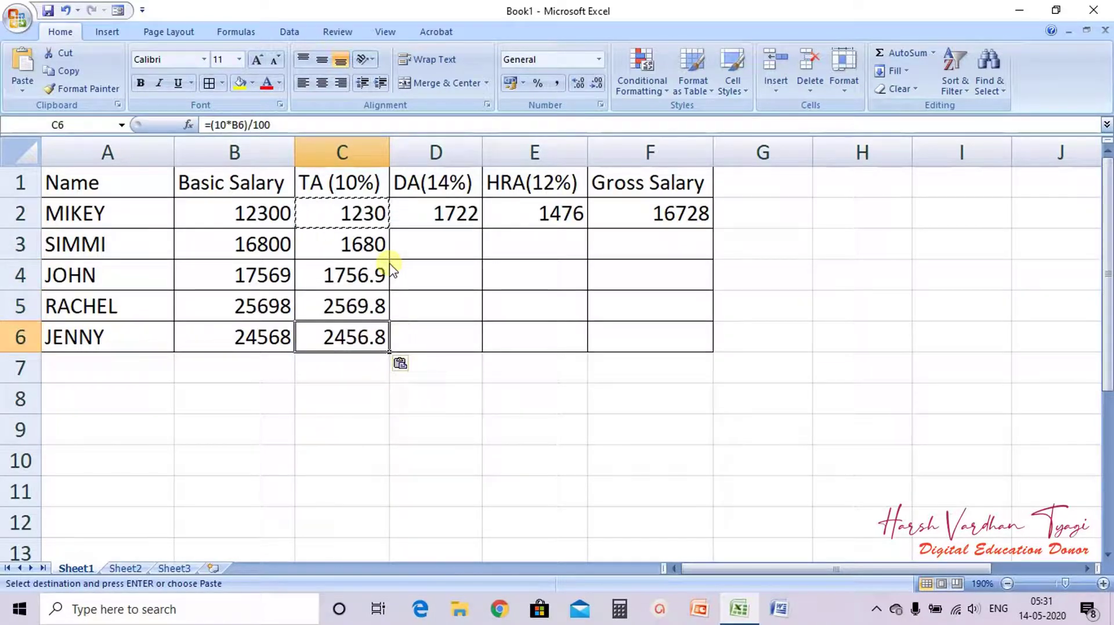
{"action": "key", "text": "Down"}
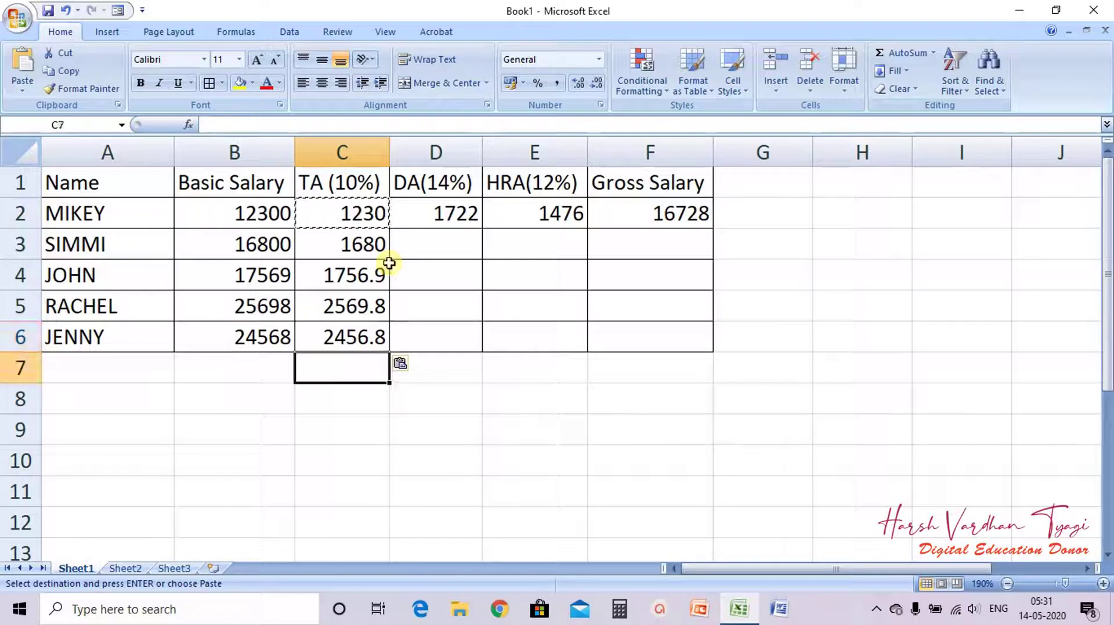
{"action": "key", "text": "Escape"}
Examine the TA formula in cell C2 and the basic salary cell it refers to.
{"action": "double_click", "coordinate": [336, 371]}
{"action": "key", "text": "Return"}
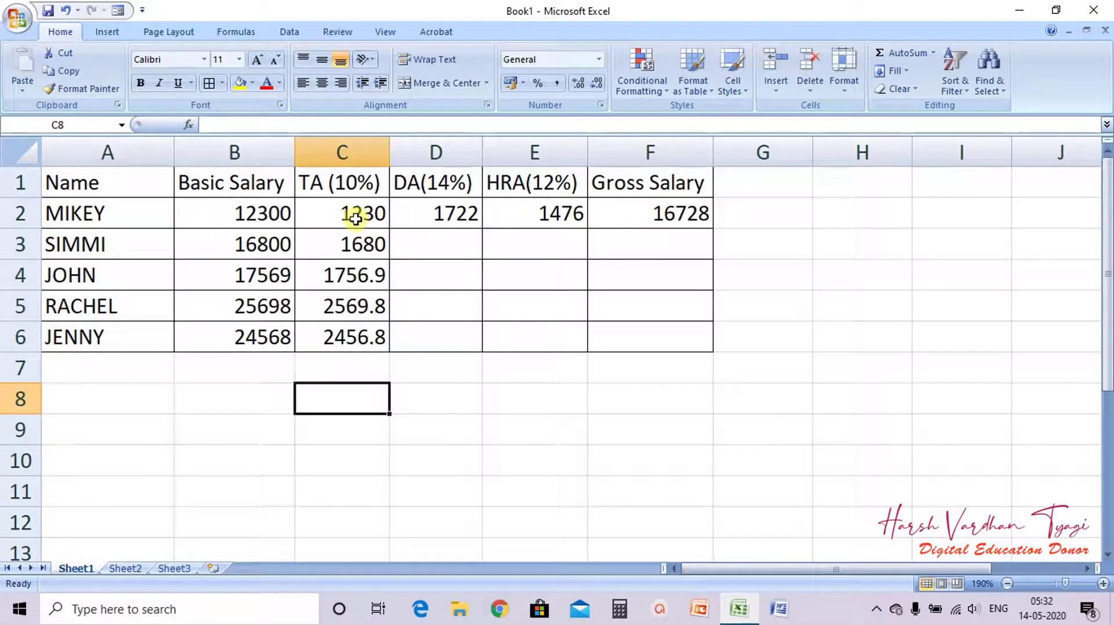
{"action": "double_click", "coordinate": [356, 219]}
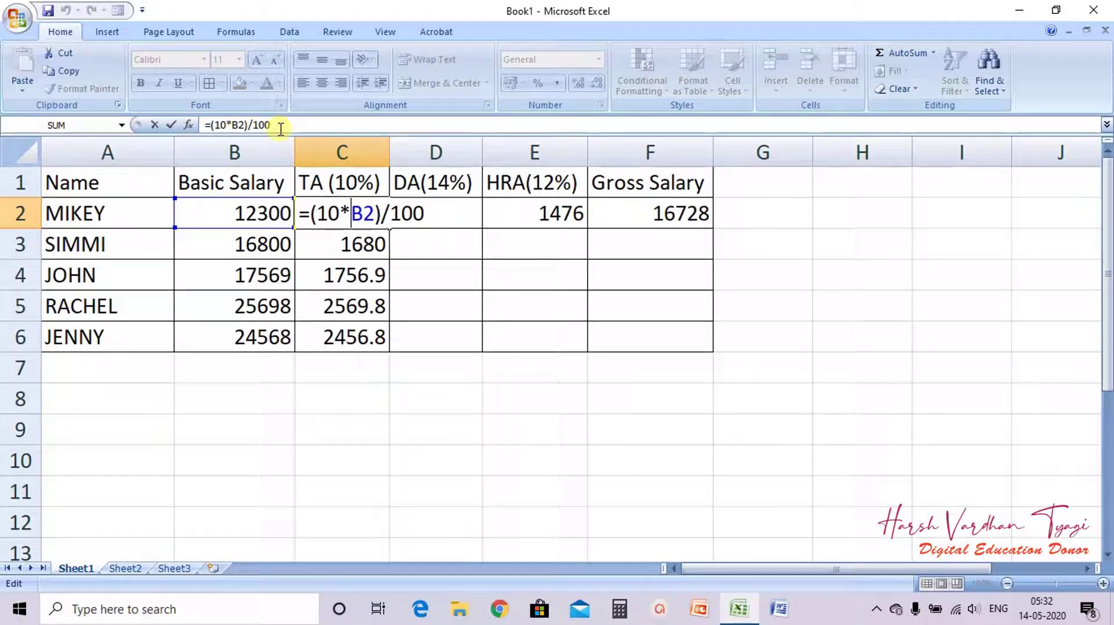
{"action": "key", "text": "Return"}
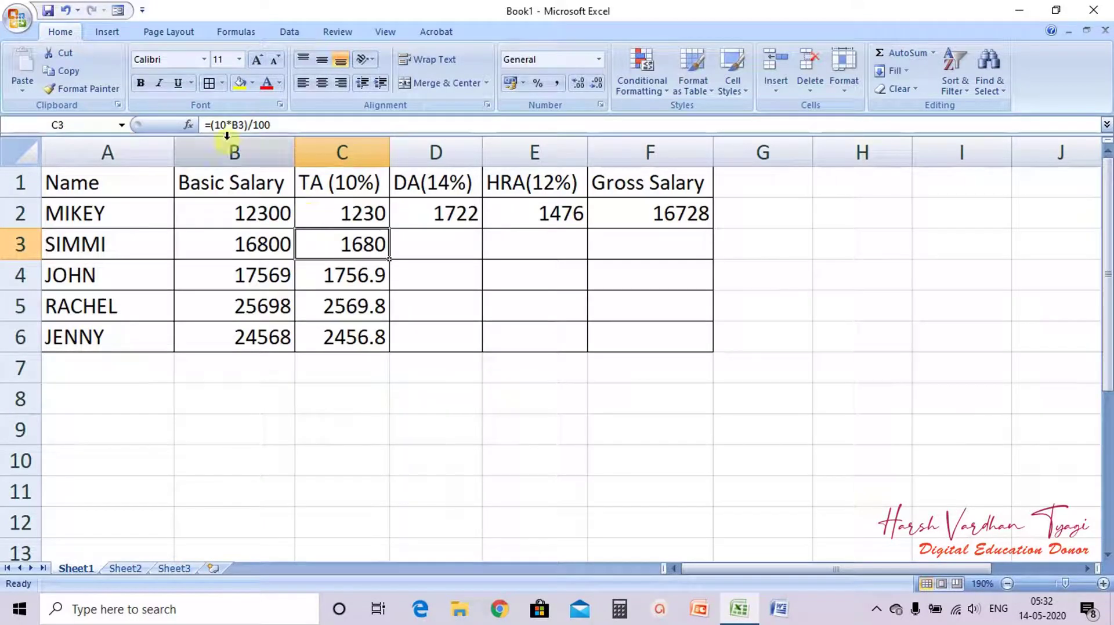
Examine the TA formulas in cells C2 through C6 and the basic salary cell each one refers to.
{"action": "left_click", "coordinate": [340, 275]}
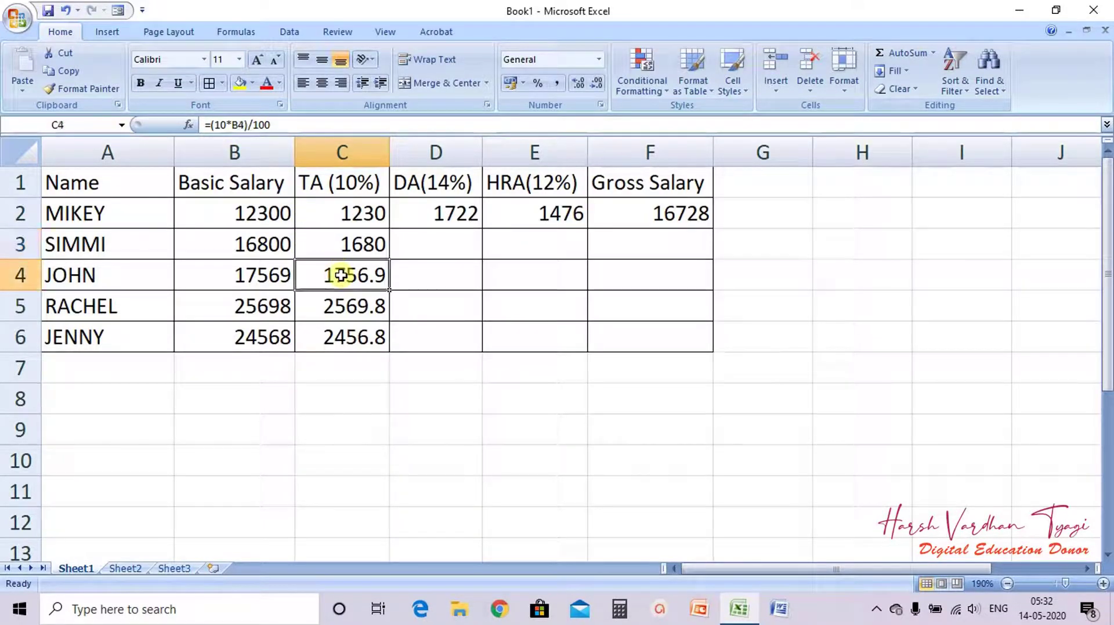
{"action": "left_click", "coordinate": [331, 308]}
{"action": "left_click", "coordinate": [338, 332]}
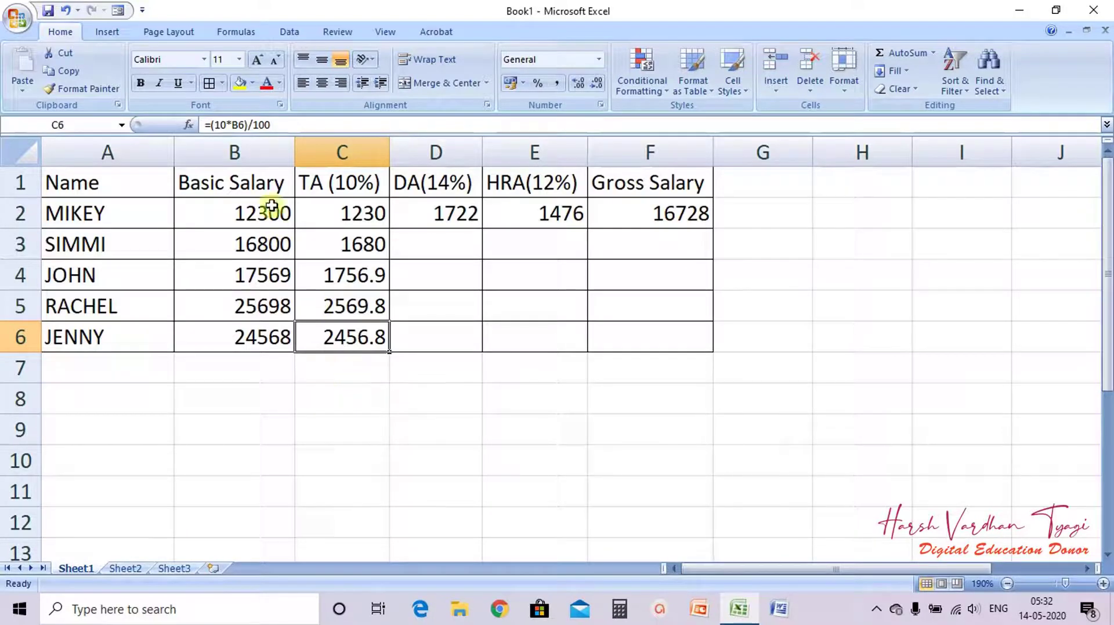
{"action": "left_click", "coordinate": [331, 209]}
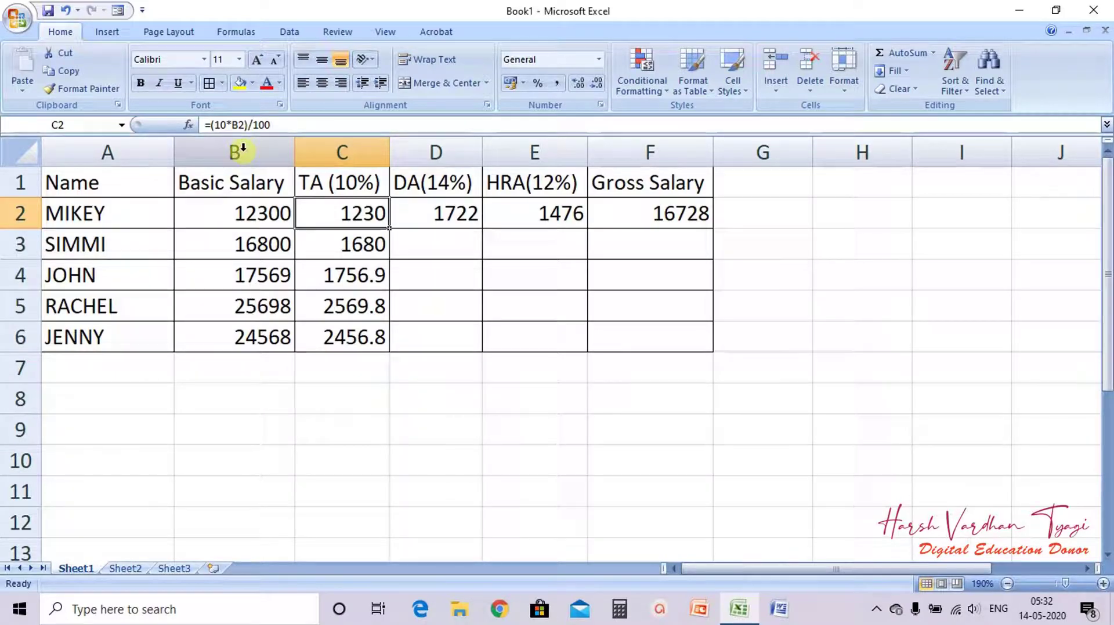
{"action": "left_click", "coordinate": [332, 247]}
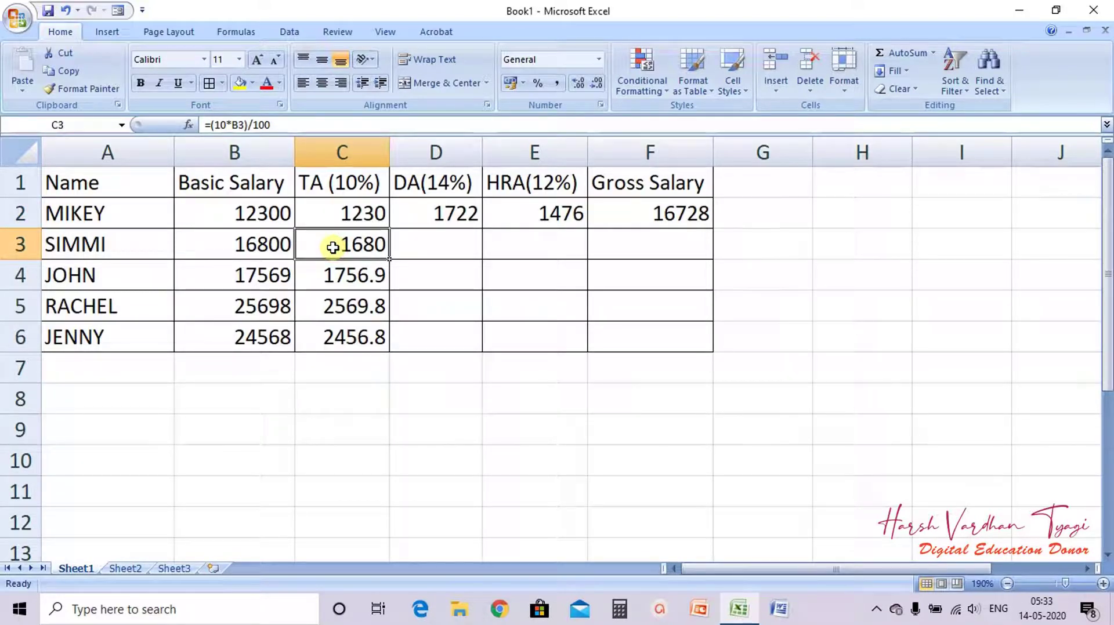
Clear the copied TA formulas from the range C3:C8, keeping the original in C2.
{"action": "left_click_drag", "start_coordinate": [332, 247], "coordinate": [359, 388]}
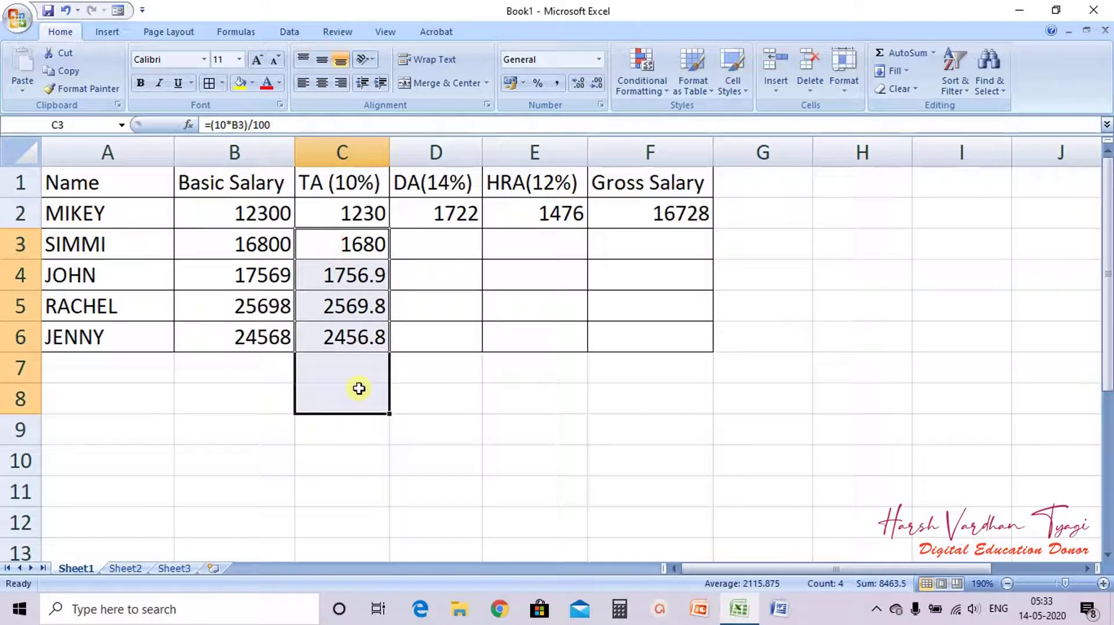
{"action": "key", "text": "Delete"}
{"action": "left_click", "coordinate": [535, 366]}
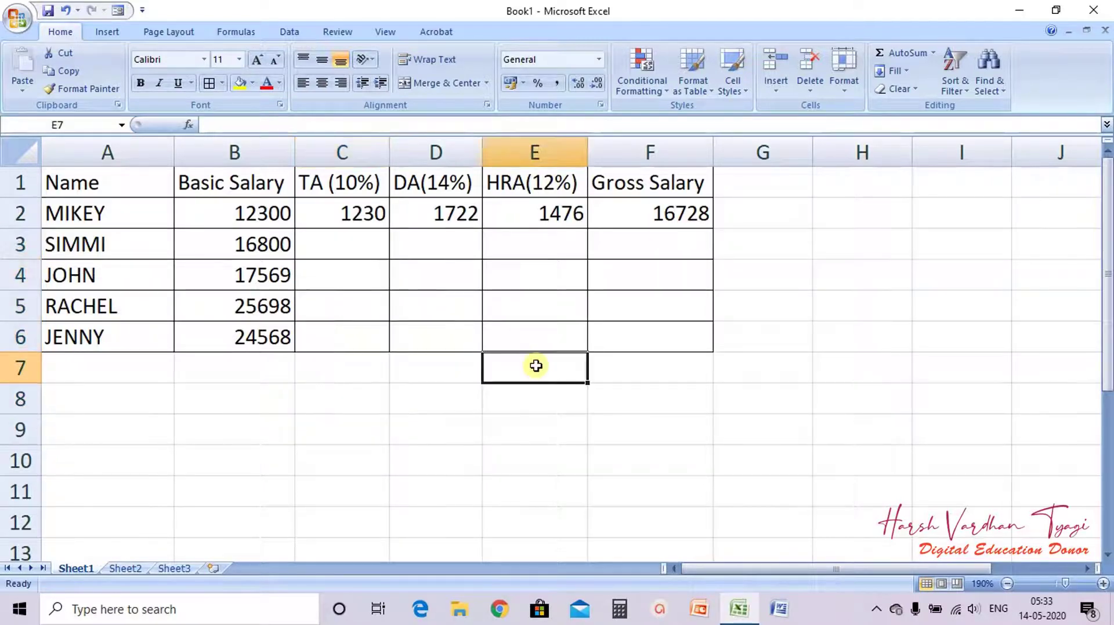
Copy the TA formula from C2 and paste it separately into cells C3, C4, C5 and C6.
{"action": "left_click", "coordinate": [364, 205]}
{"action": "key", "text": "ctrl+c"}
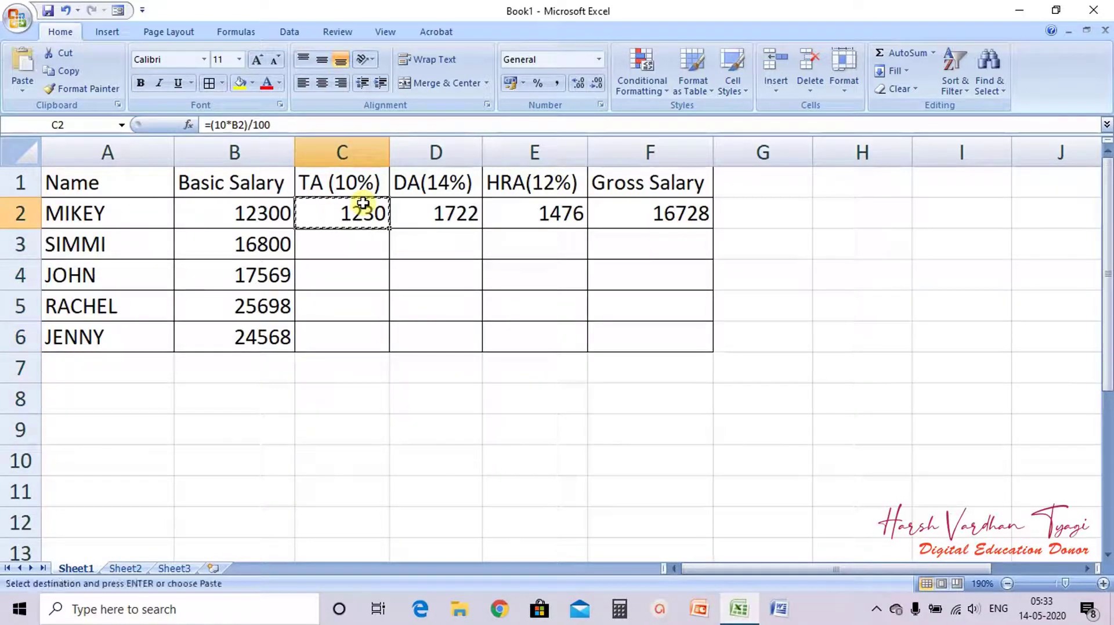
{"action": "left_click", "coordinate": [360, 243]}
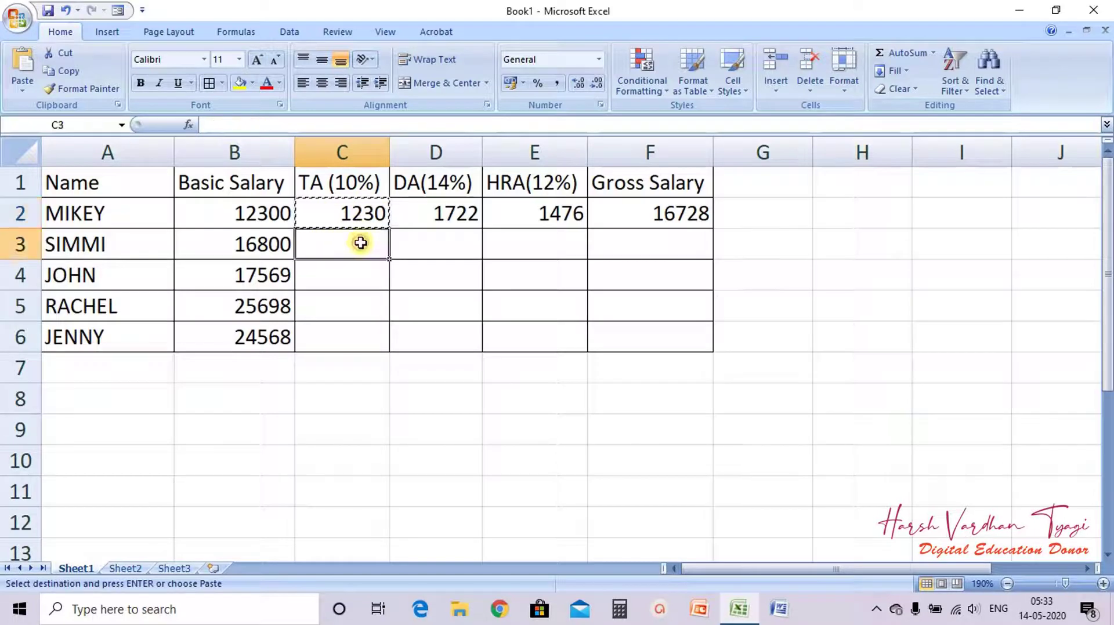
{"action": "key", "text": "ctrl+v"}
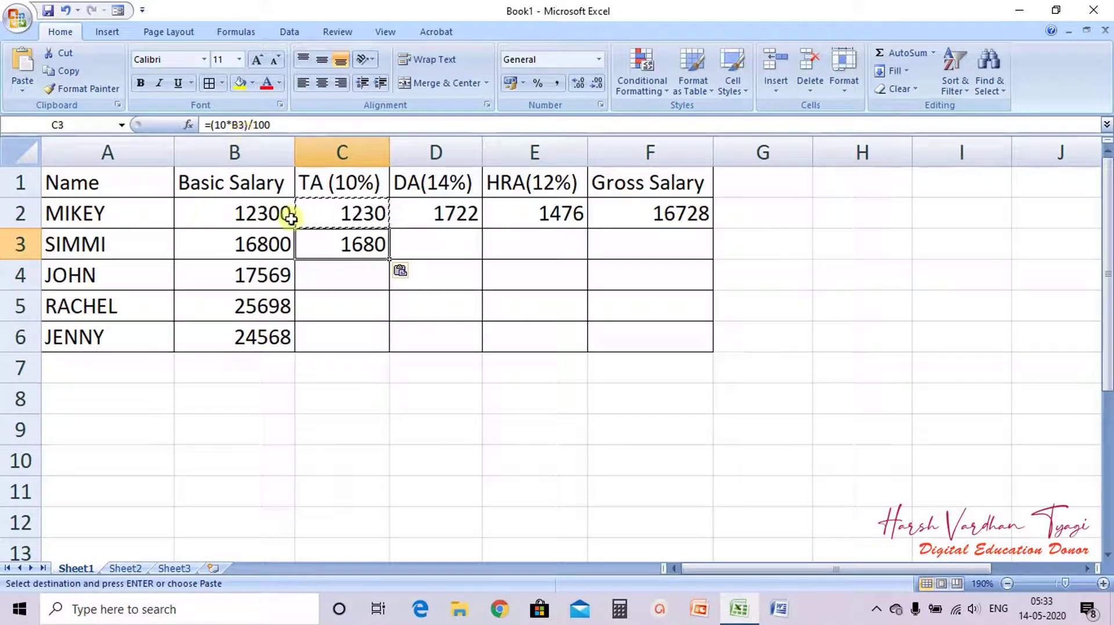
{"action": "left_click", "coordinate": [332, 284]}
{"action": "key", "text": "ctrl+v"}
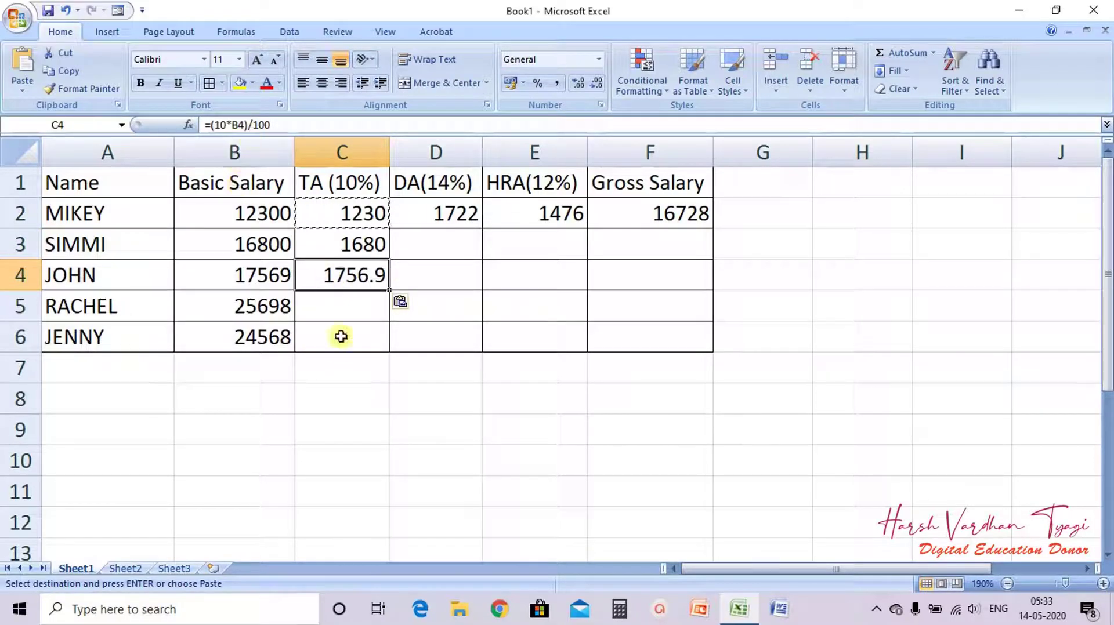
{"action": "left_click", "coordinate": [340, 316]}
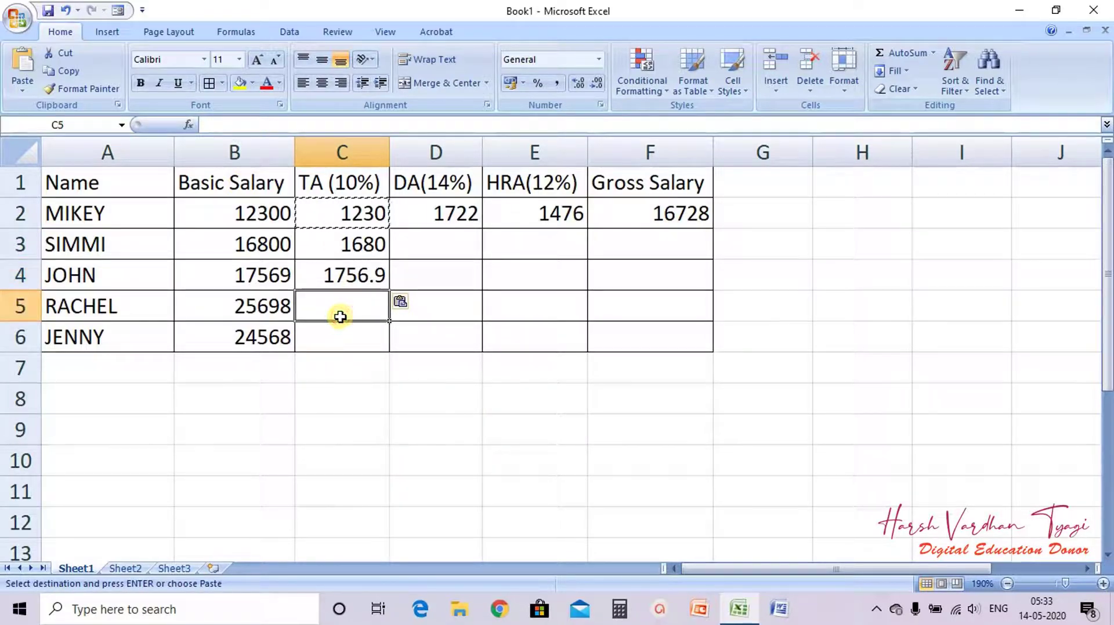
{"action": "key", "text": "ctrl+v"}
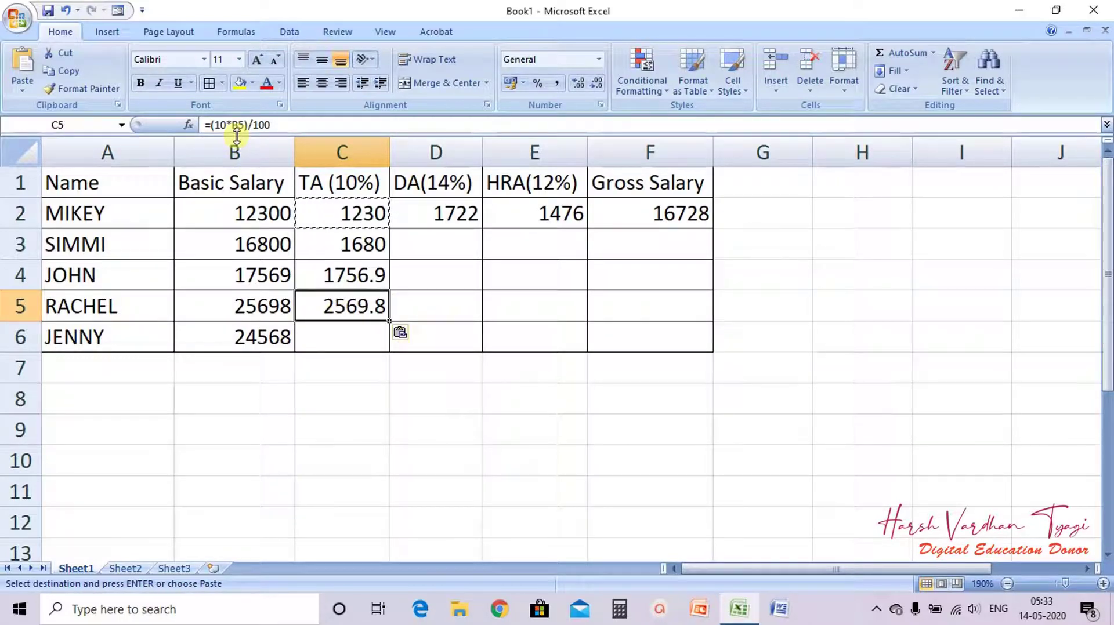
{"action": "left_click", "coordinate": [346, 339]}
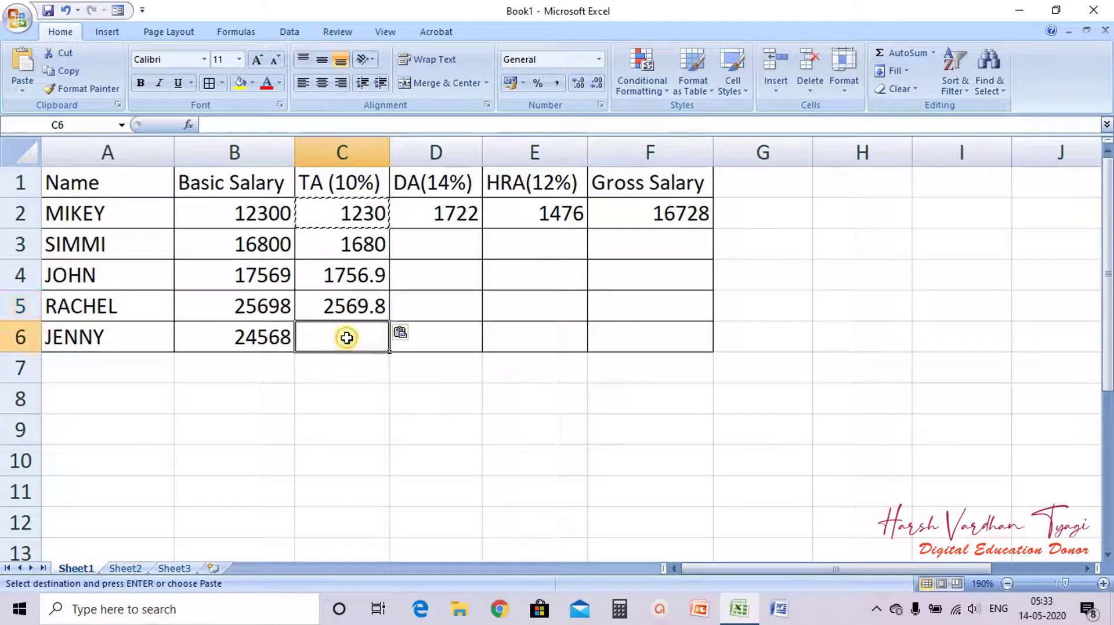
{"action": "key", "text": "ctrl+v"}
{"action": "left_click", "coordinate": [348, 366]}
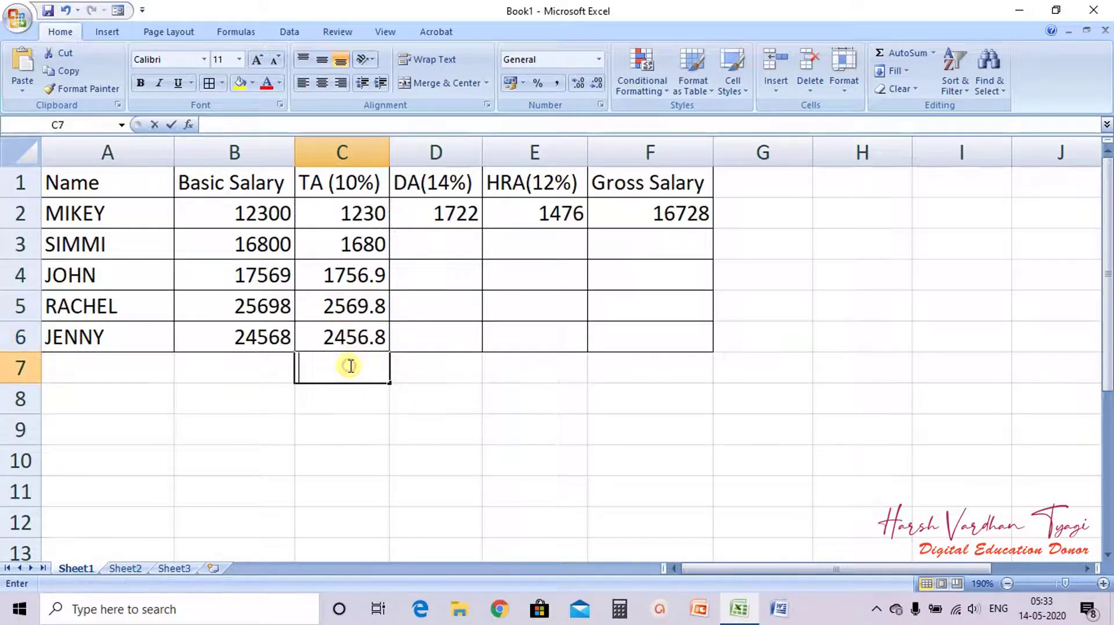
{"action": "double_click", "coordinate": [349, 366]}
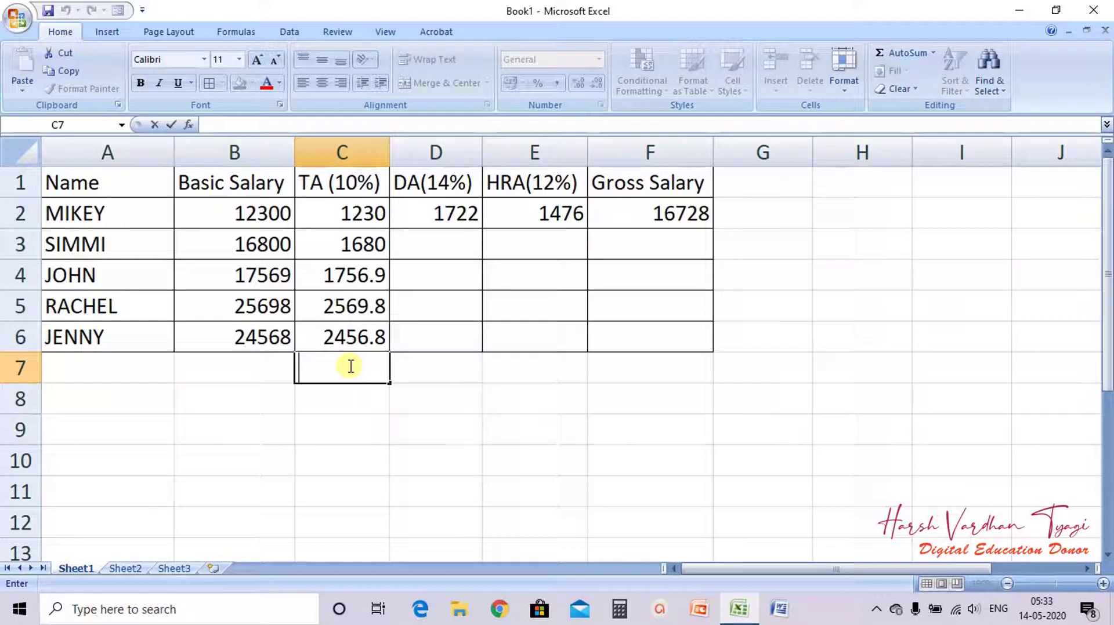
Fill the DA formula from D2 down through D6 and check the formula in each row.
{"action": "left_click", "coordinate": [433, 201]}
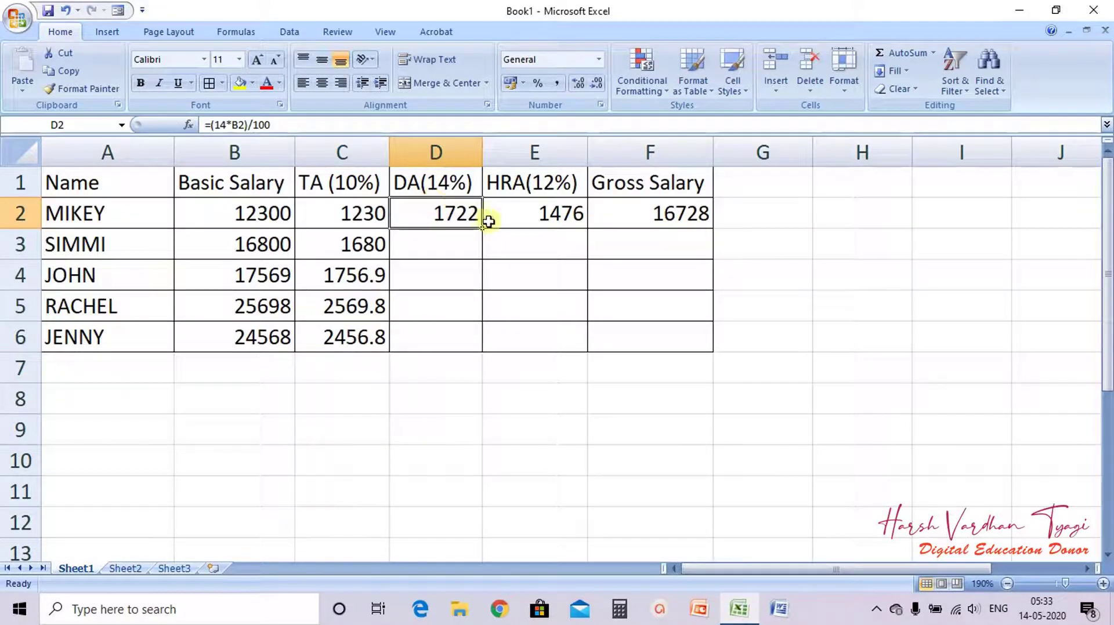
{"action": "left_click_drag", "start_coordinate": [482, 230], "coordinate": [473, 344]}
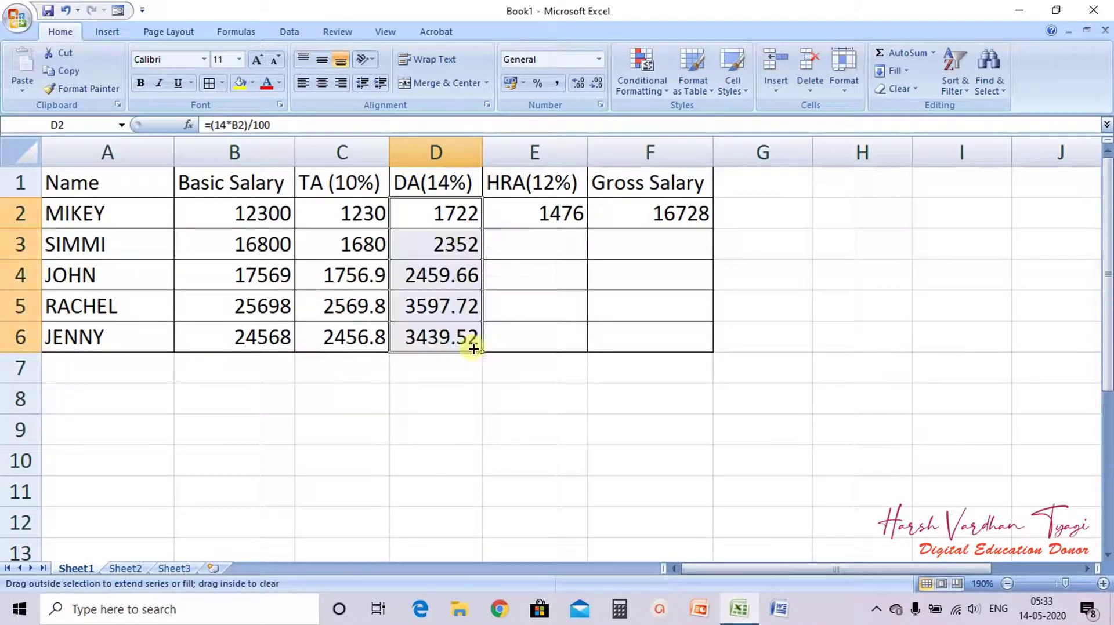
{"action": "left_click", "coordinate": [445, 398]}
{"action": "left_click", "coordinate": [441, 214]}
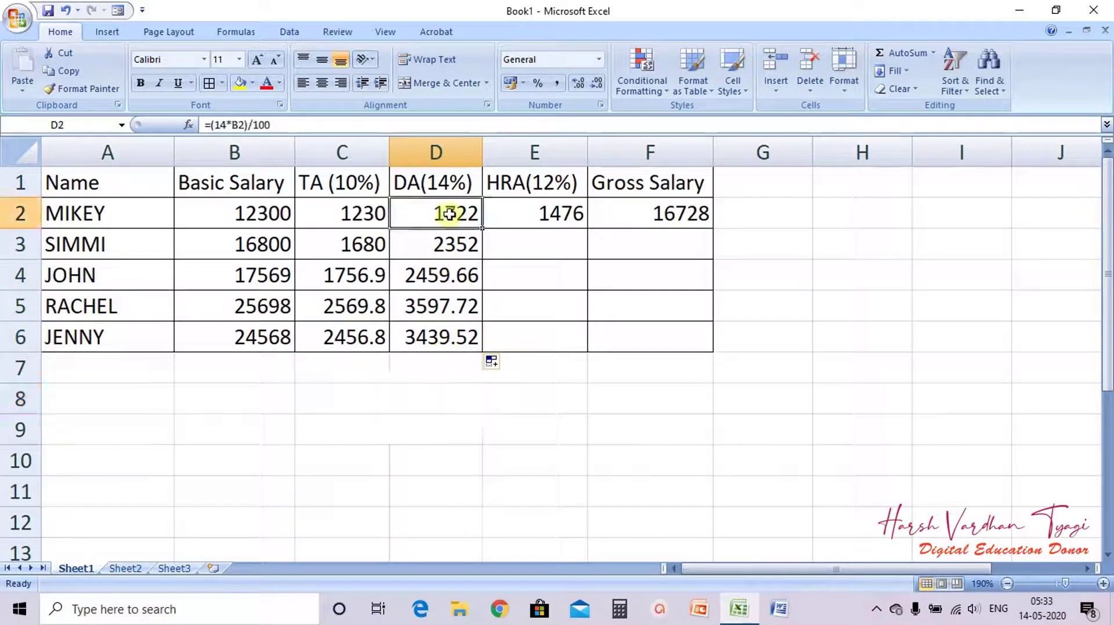
{"action": "left_click", "coordinate": [452, 244]}
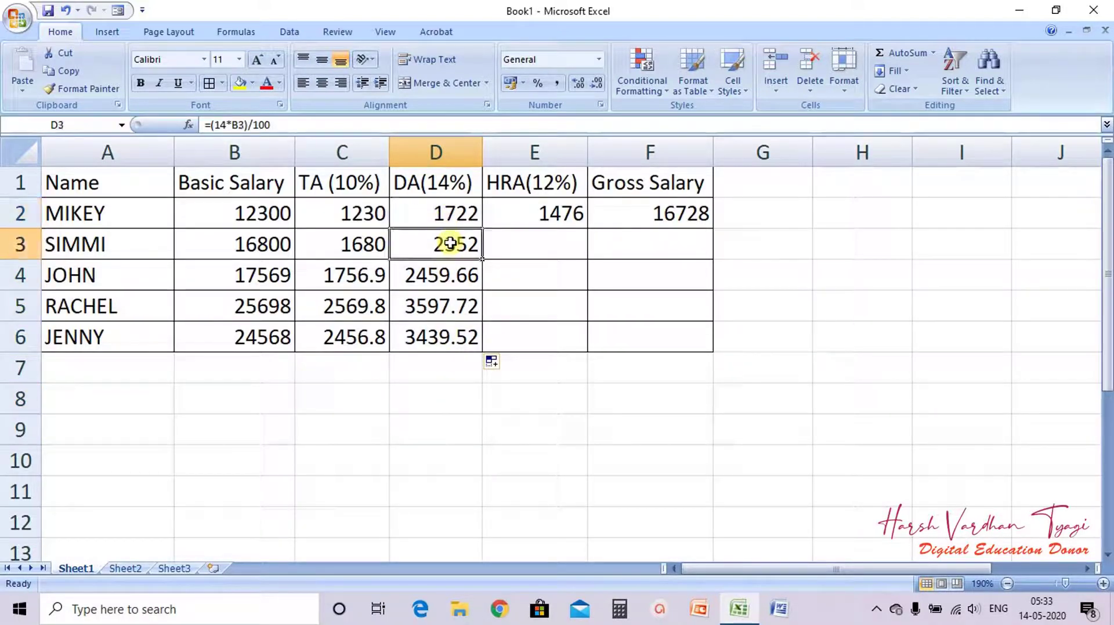
{"action": "left_click", "coordinate": [442, 277]}
{"action": "left_click", "coordinate": [437, 304]}
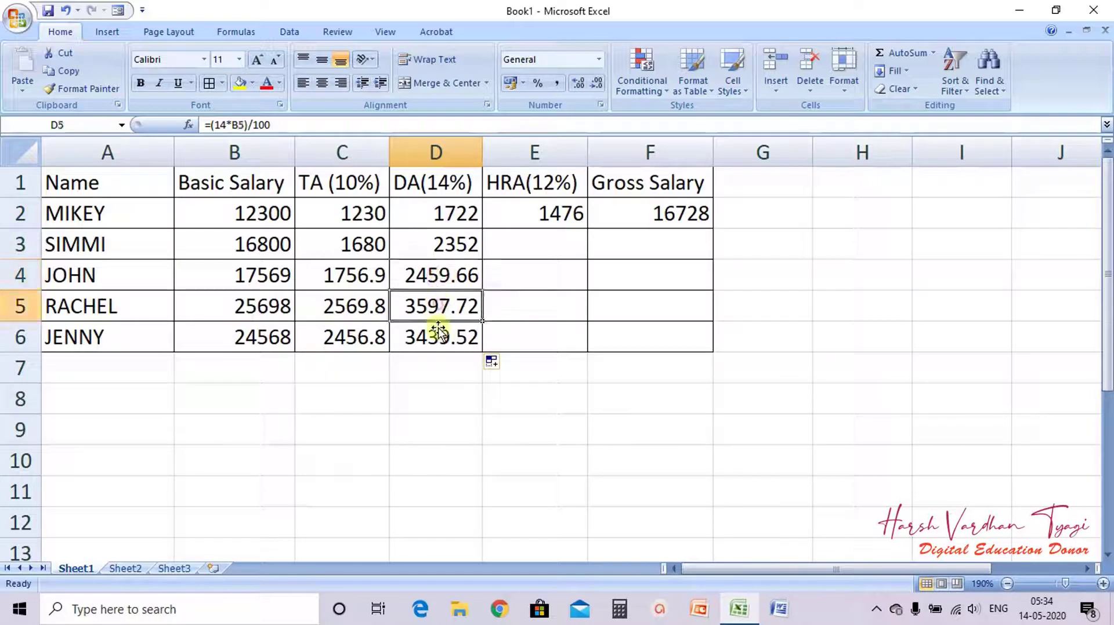
{"action": "left_click", "coordinate": [439, 336]}
Fill the HRA formula from E2 down through E6 and the gross salary formula from F2 down through F6.
{"action": "left_click", "coordinate": [556, 209]}
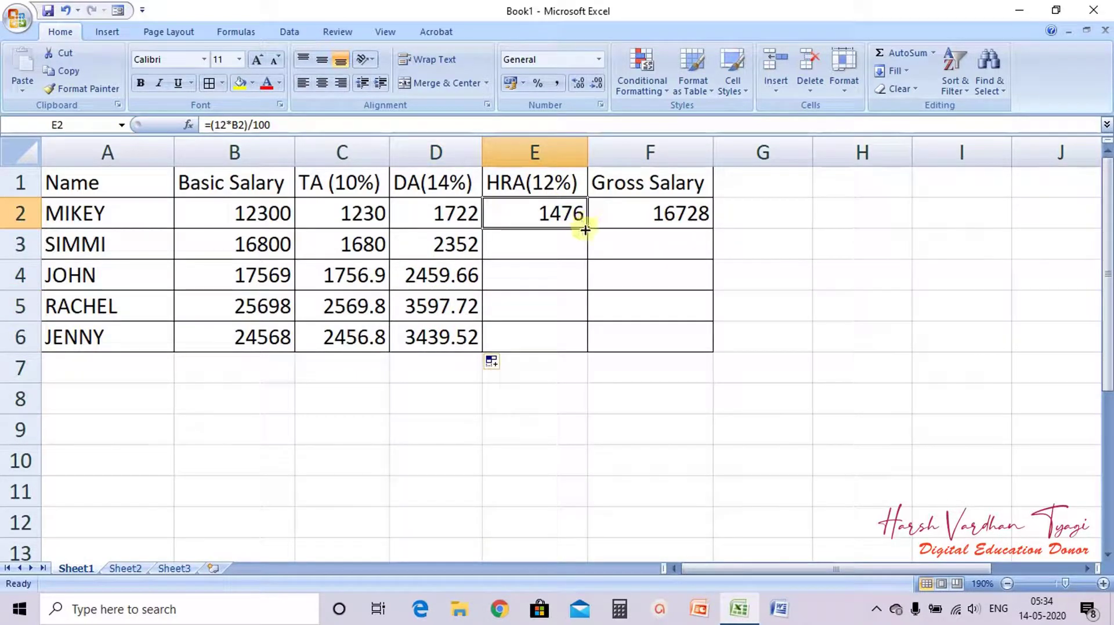
{"action": "left_click_drag", "start_coordinate": [589, 229], "coordinate": [581, 342]}
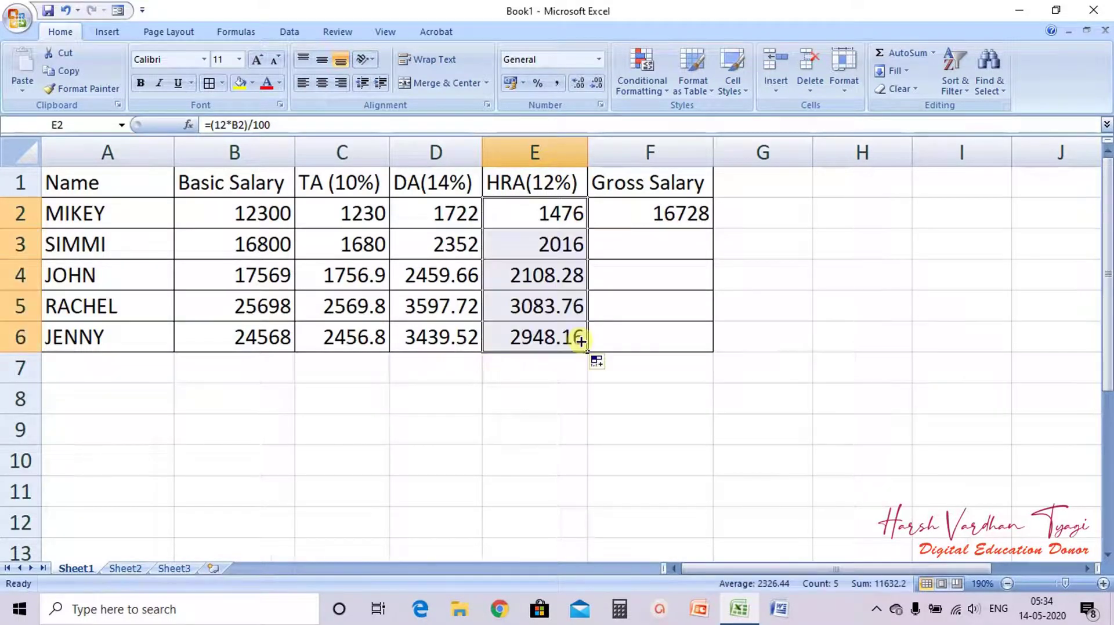
{"action": "left_click", "coordinate": [632, 215]}
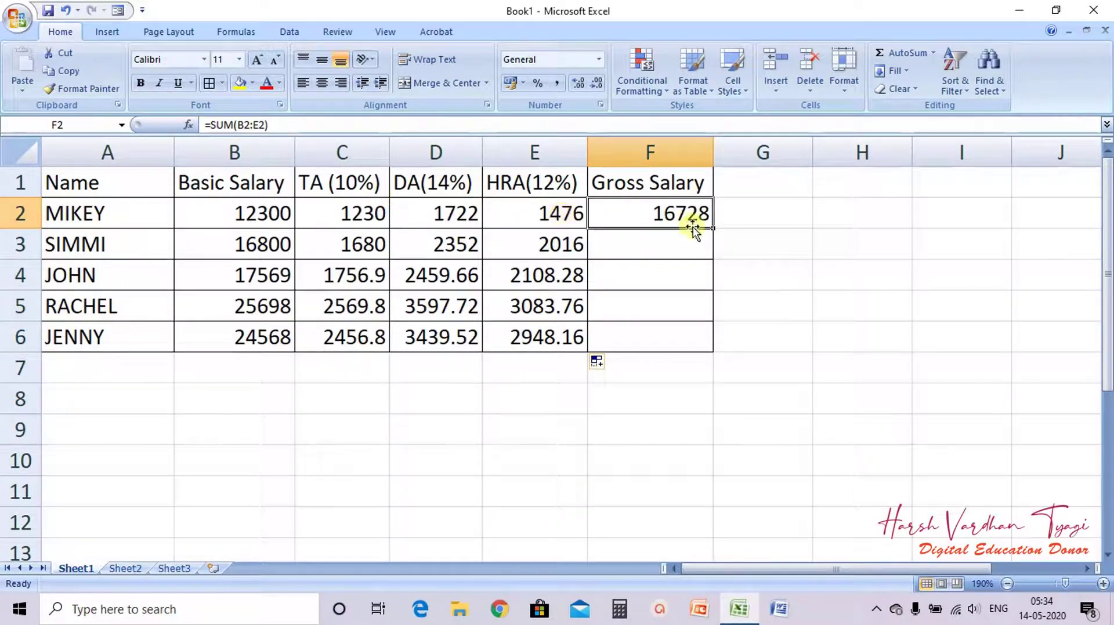
{"action": "left_click_drag", "start_coordinate": [714, 230], "coordinate": [703, 351]}
Examine the gross salary SUM formulas in F2 through F6 and the row range each one adds up.
{"action": "left_click", "coordinate": [642, 238]}
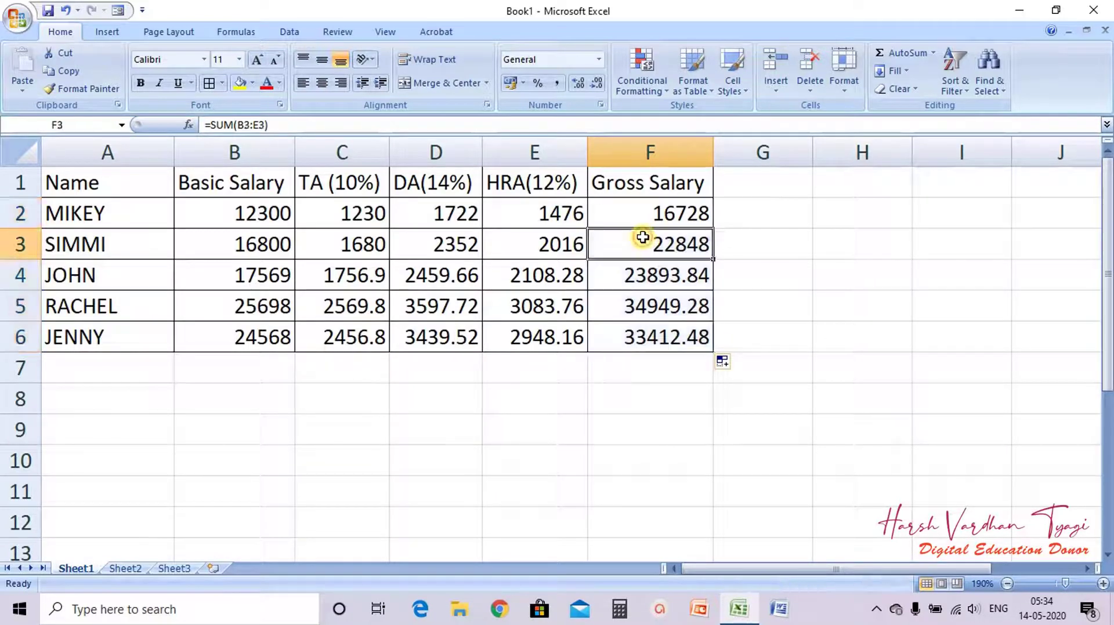
{"action": "left_click", "coordinate": [607, 207]}
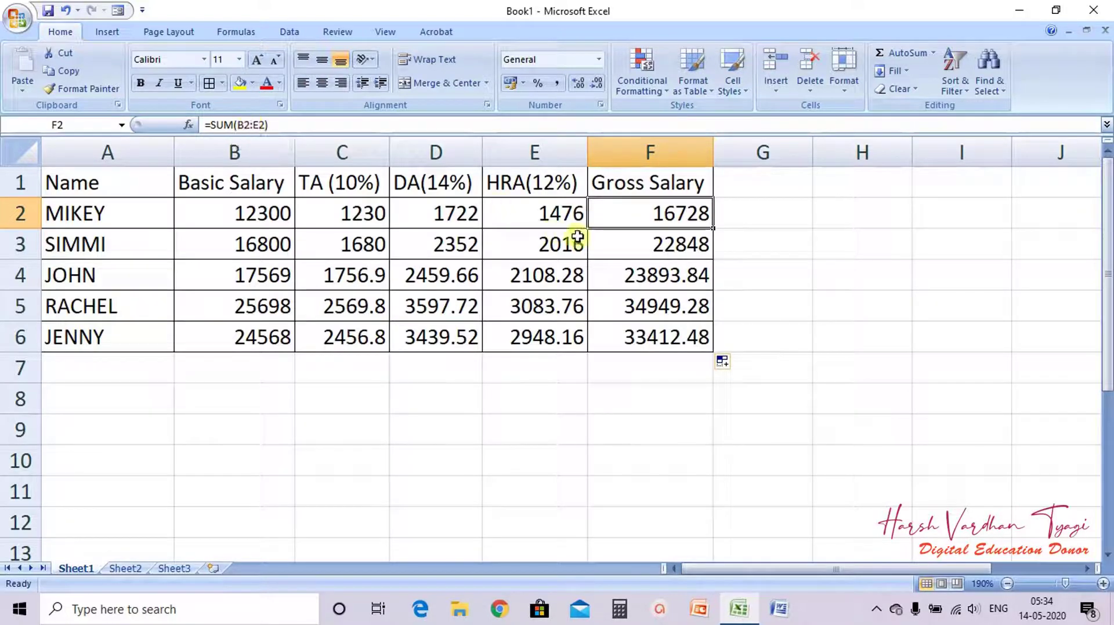
{"action": "left_click", "coordinate": [633, 255]}
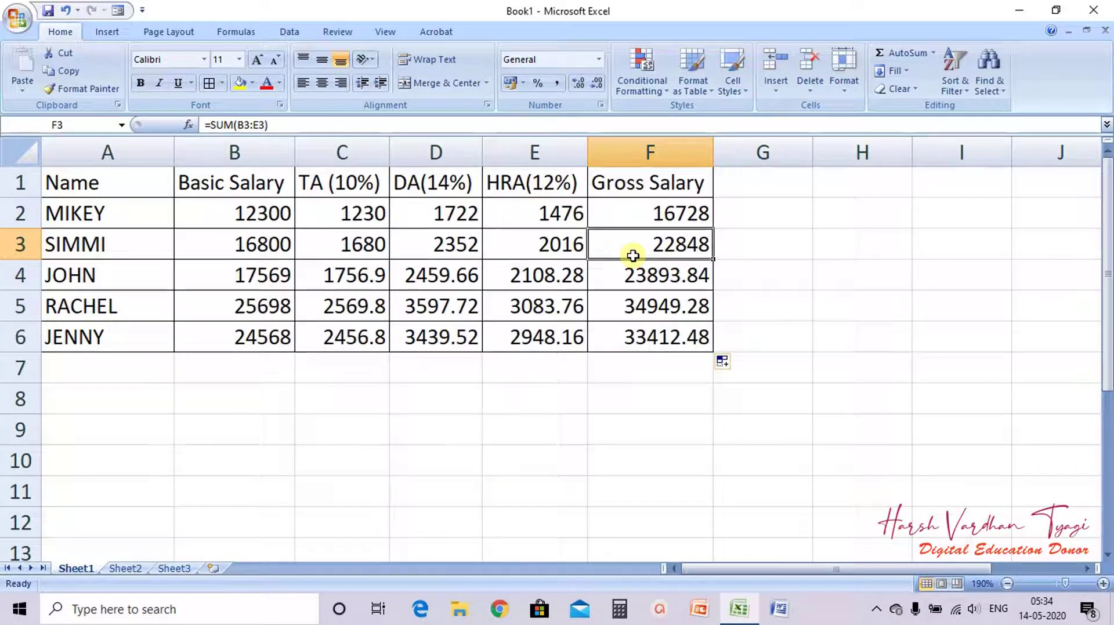
{"action": "key", "text": "Down"}
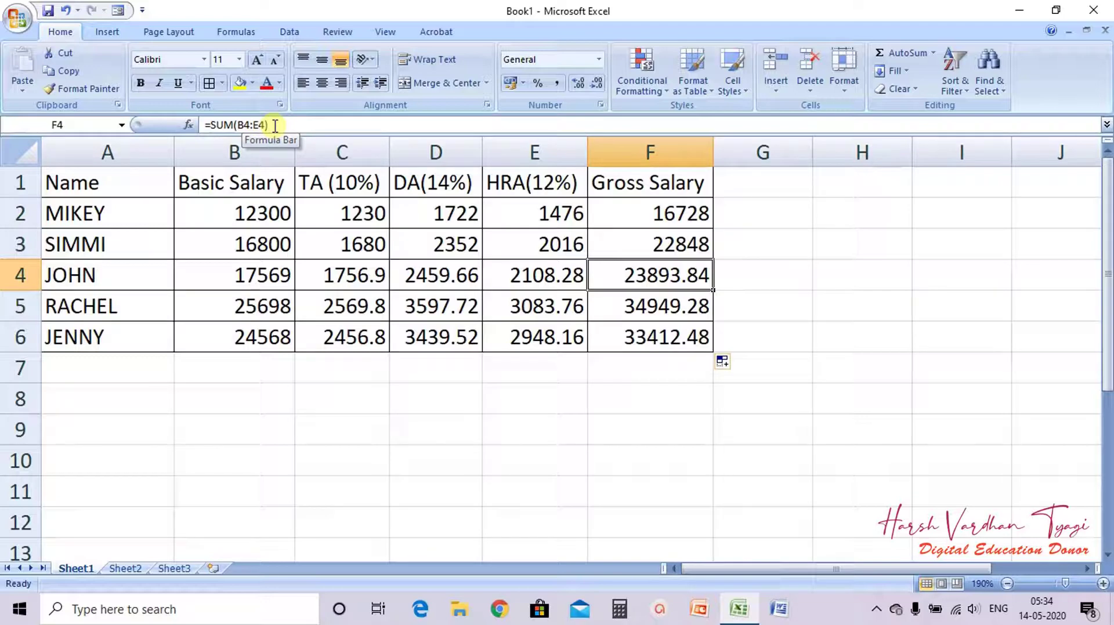
{"action": "key", "text": "Down"}
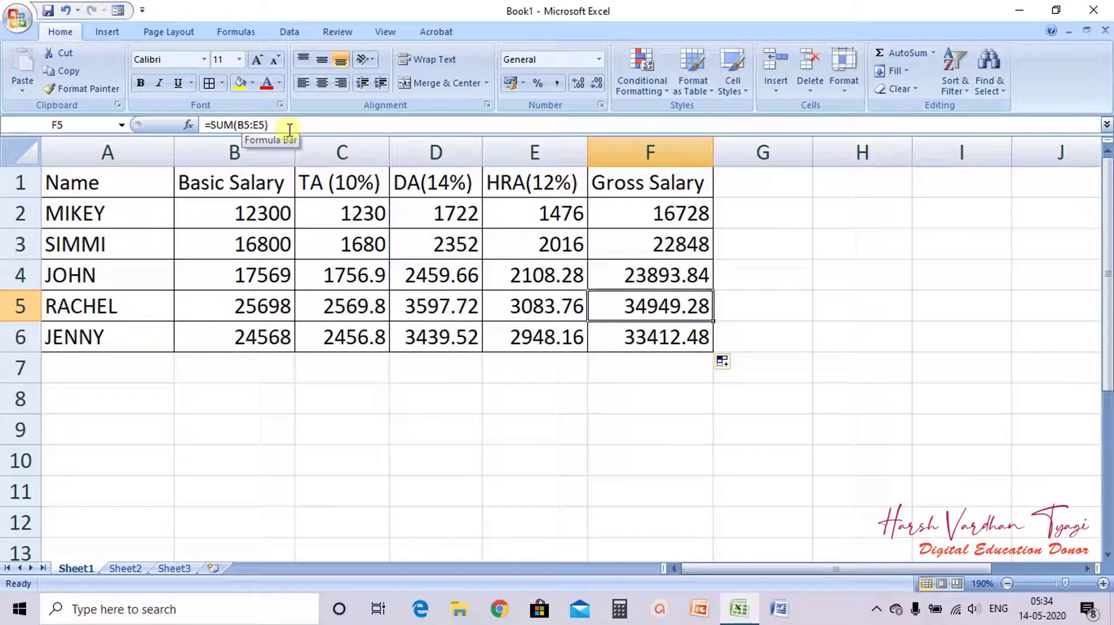
{"action": "key", "text": "Down"}
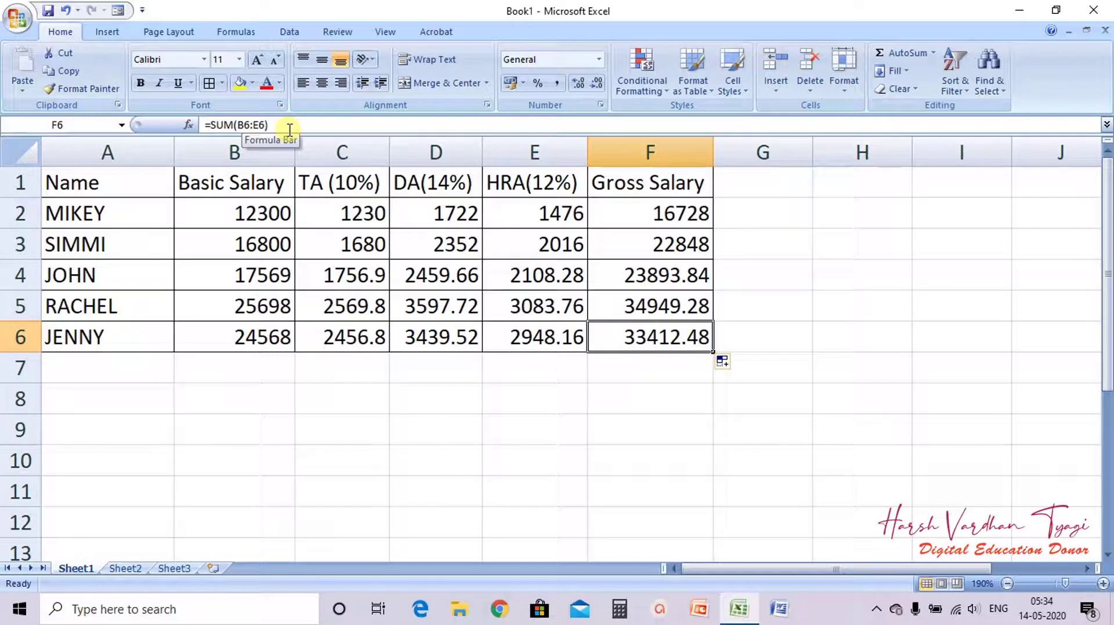
{"action": "left_click", "coordinate": [750, 288]}
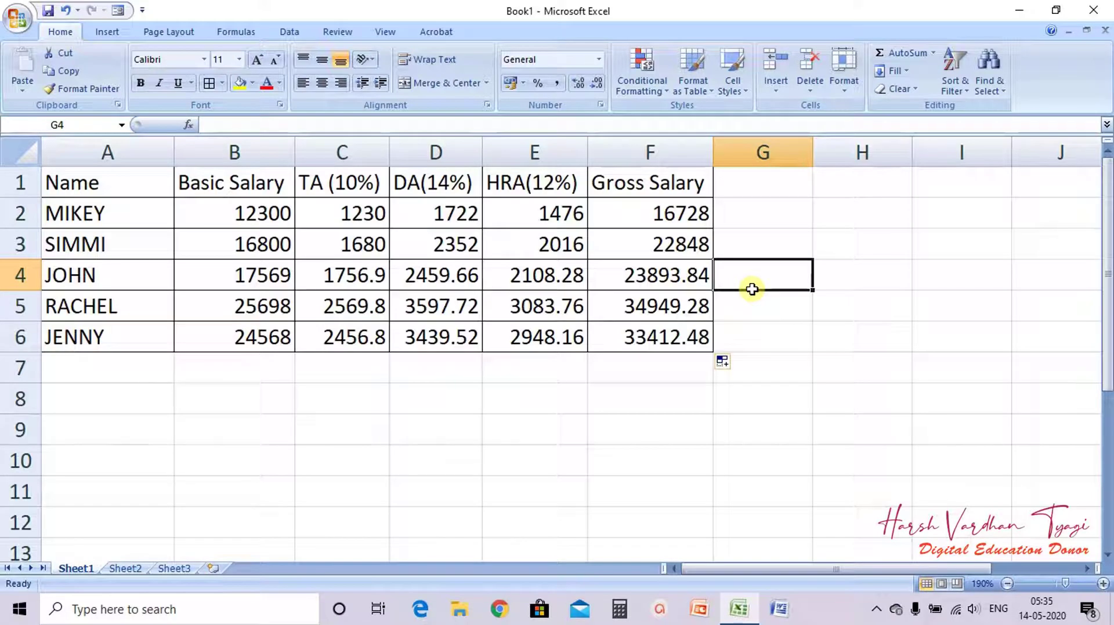
Fill the gross salary formula from F2 across into G2, compare the two formulas, and extend G2 down through G6.
{"action": "left_click", "coordinate": [678, 210]}
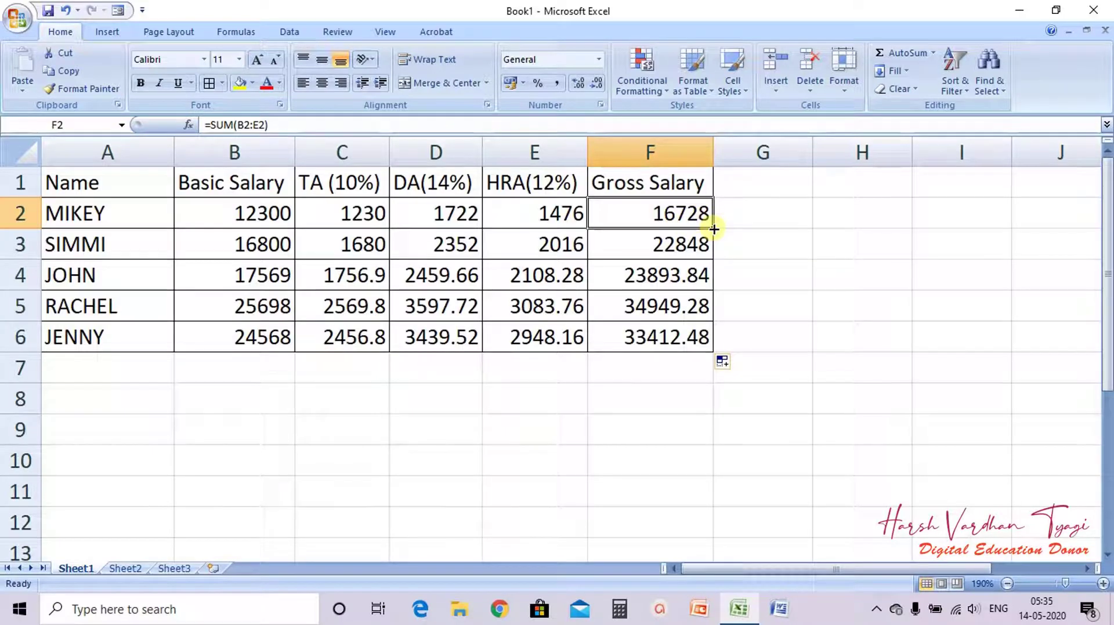
{"action": "left_click_drag", "start_coordinate": [714, 229], "coordinate": [773, 228]}
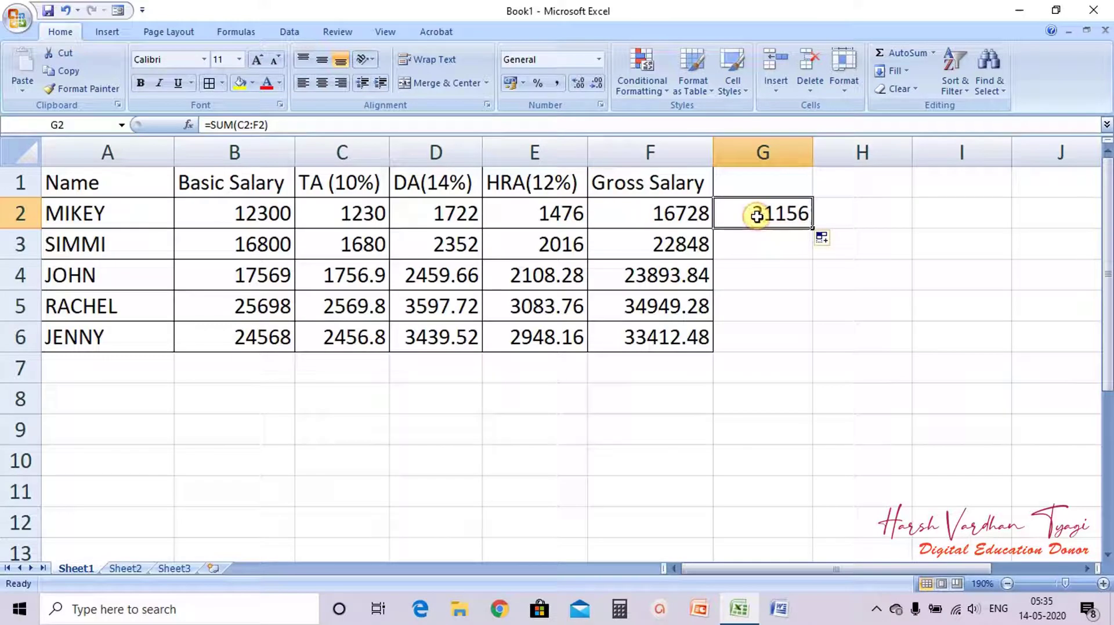
{"action": "left_click", "coordinate": [673, 216]}
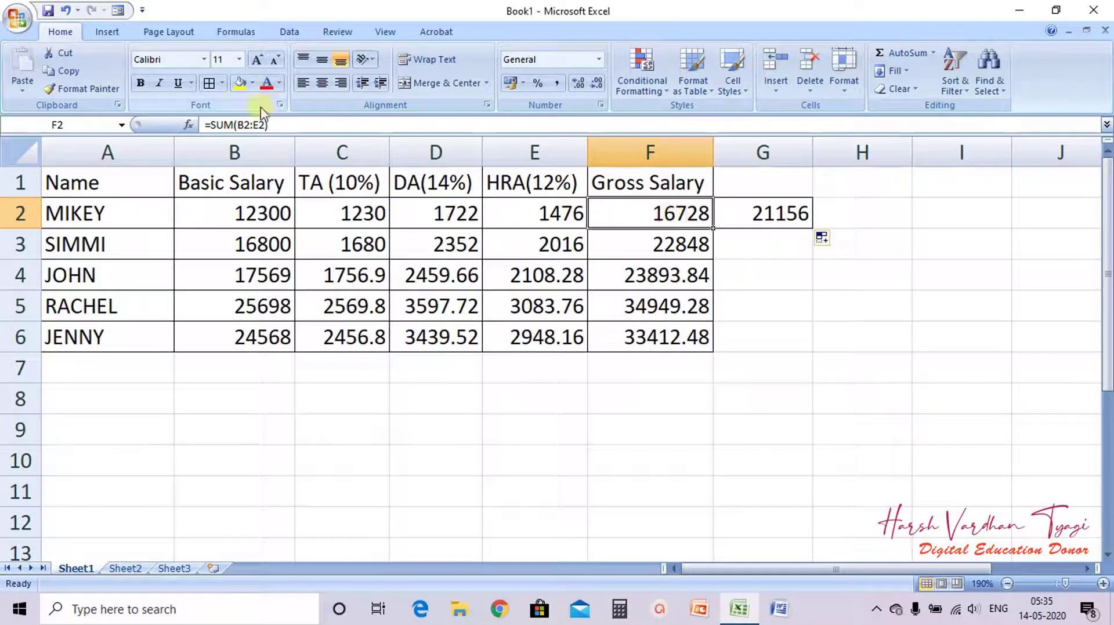
{"action": "left_click", "coordinate": [778, 214]}
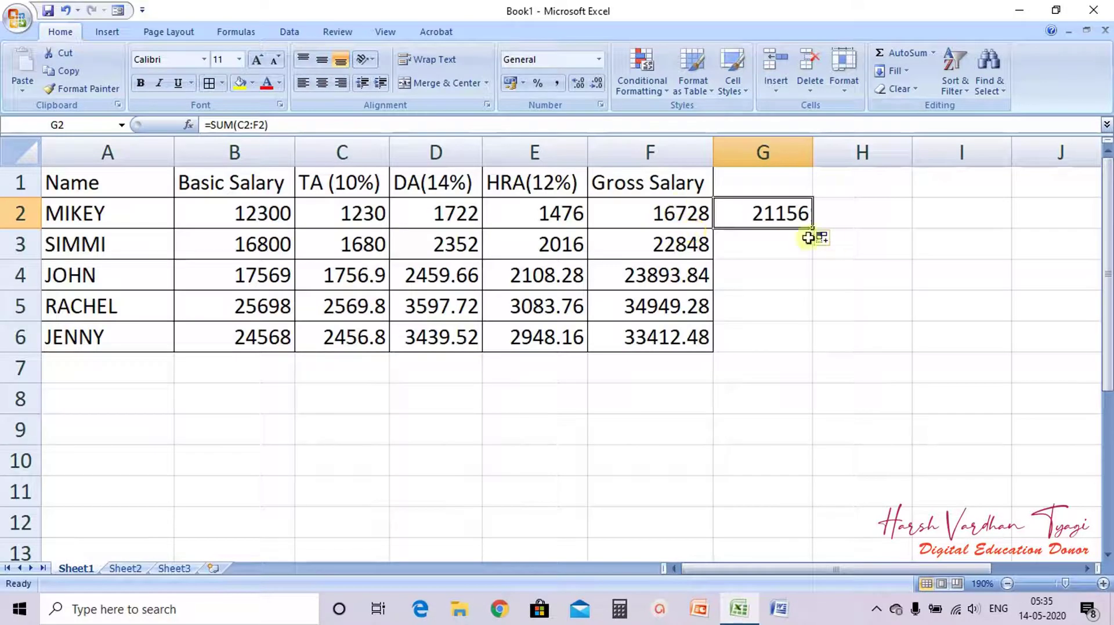
{"action": "left_click_drag", "start_coordinate": [811, 231], "coordinate": [801, 363]}
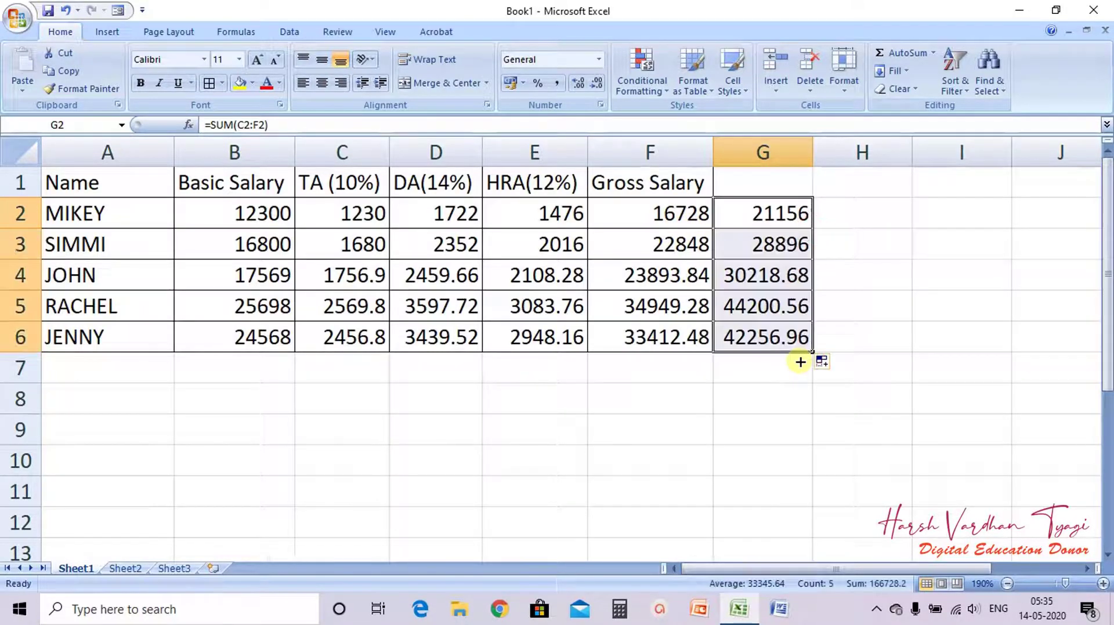
Check the SUM formula in each cell from G2 through G6 and the row range it adds up.
{"action": "left_click", "coordinate": [773, 255]}
{"action": "left_click", "coordinate": [768, 278]}
{"action": "left_click", "coordinate": [770, 299]}
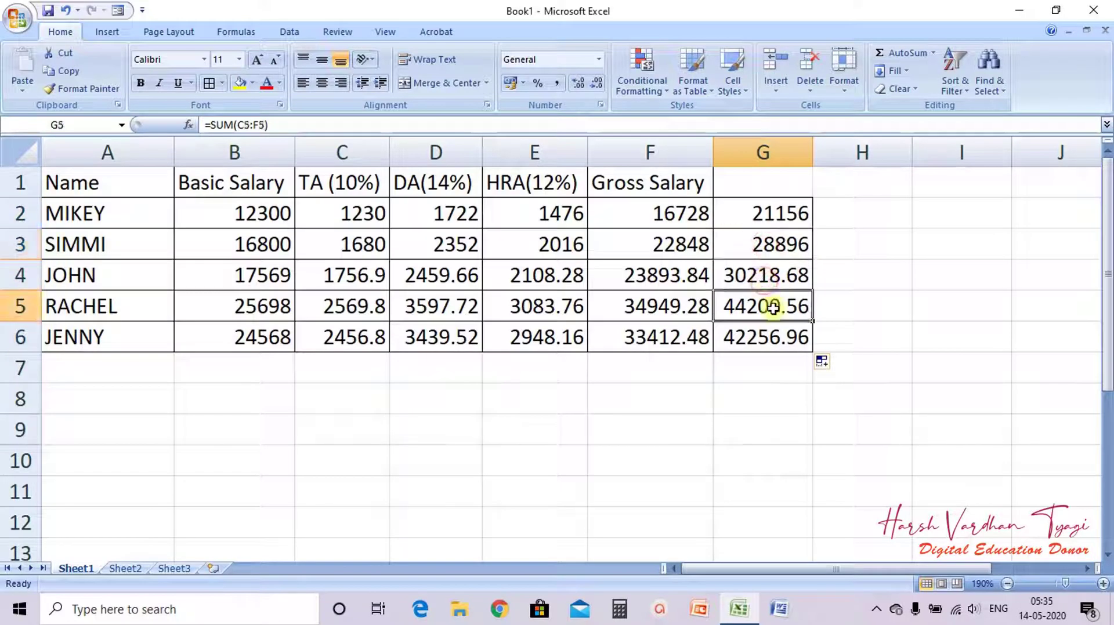
{"action": "left_click", "coordinate": [780, 335]}
{"action": "left_click", "coordinate": [766, 223]}
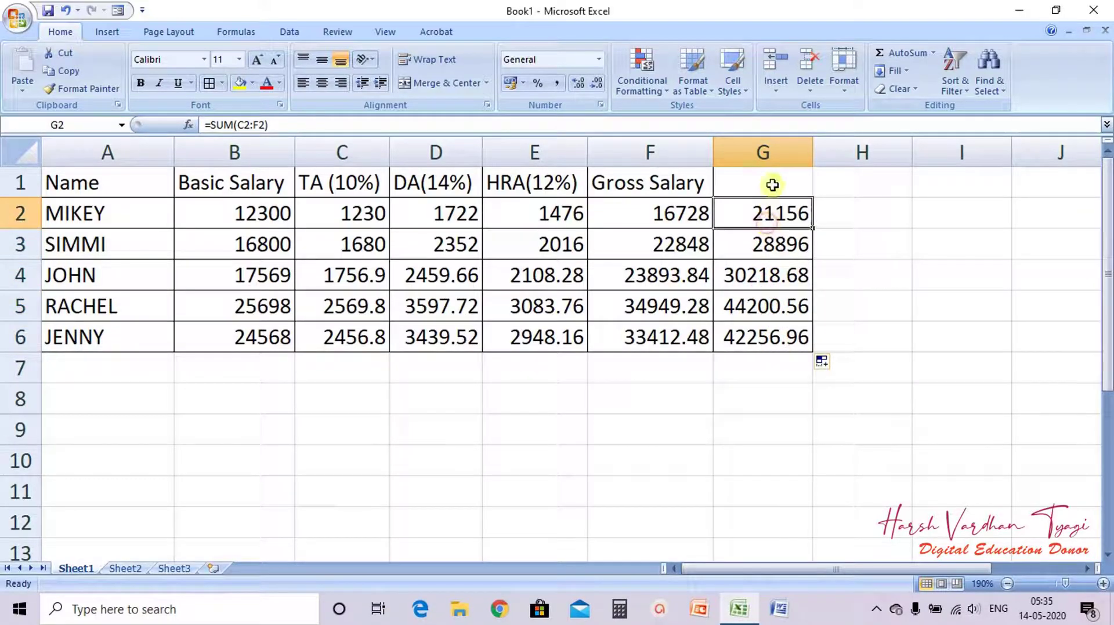
Clear the contents of cells G1 through G7.
{"action": "left_click_drag", "start_coordinate": [771, 185], "coordinate": [792, 383]}
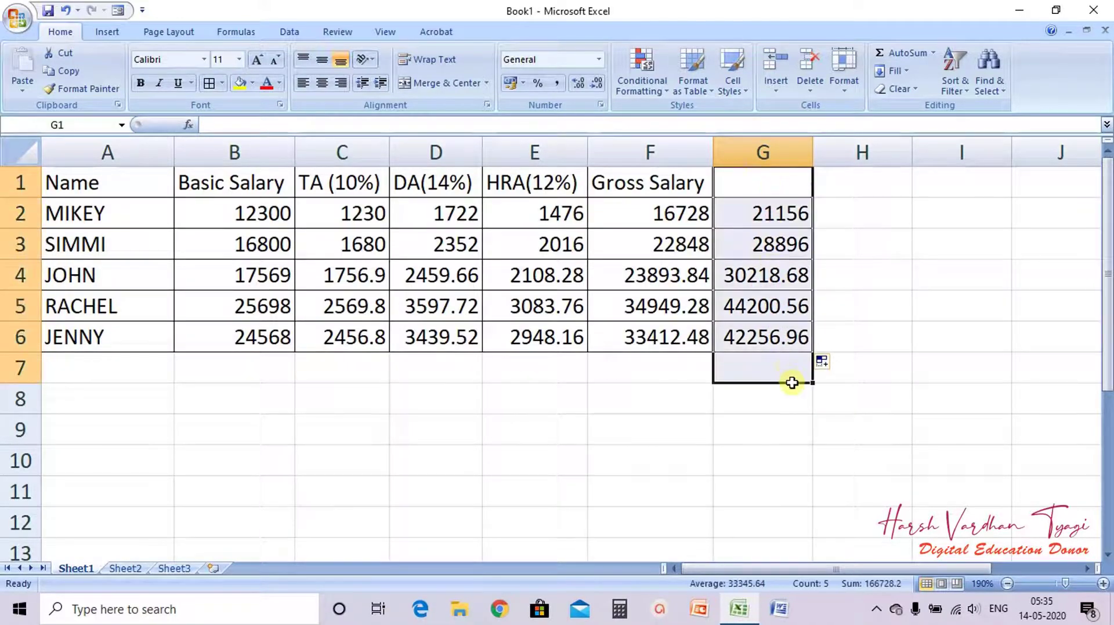
{"action": "key", "text": "Delete"}
{"action": "left_click", "coordinate": [669, 380]}
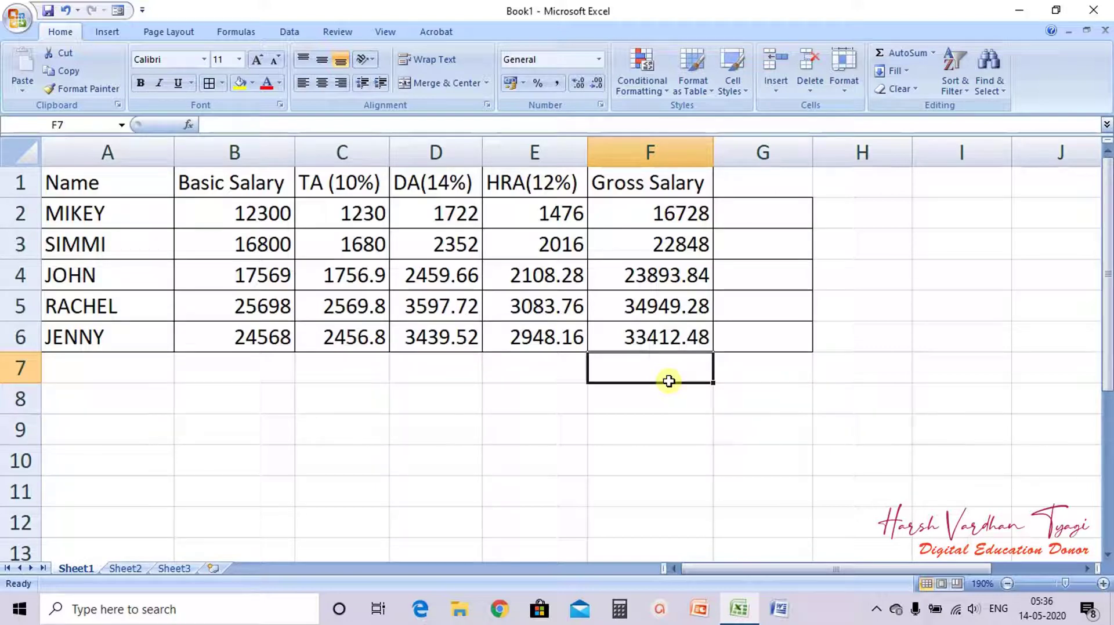
Rename the Gross Salary header in F1 as TOTAL SALARY.
{"action": "left_click", "coordinate": [632, 210]}
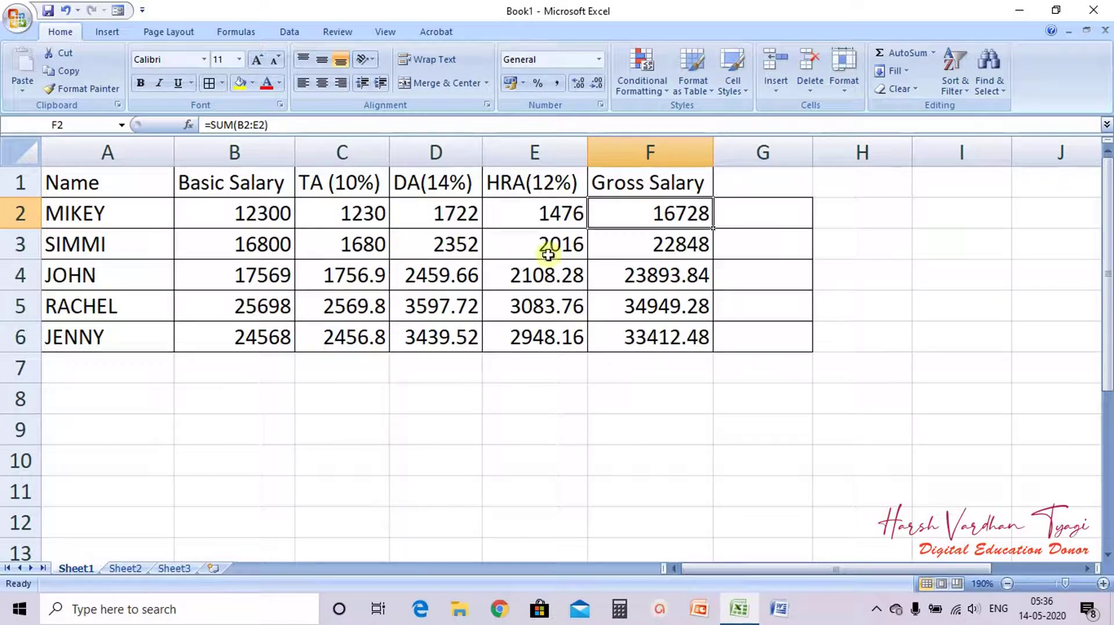
{"action": "left_click", "coordinate": [752, 173]}
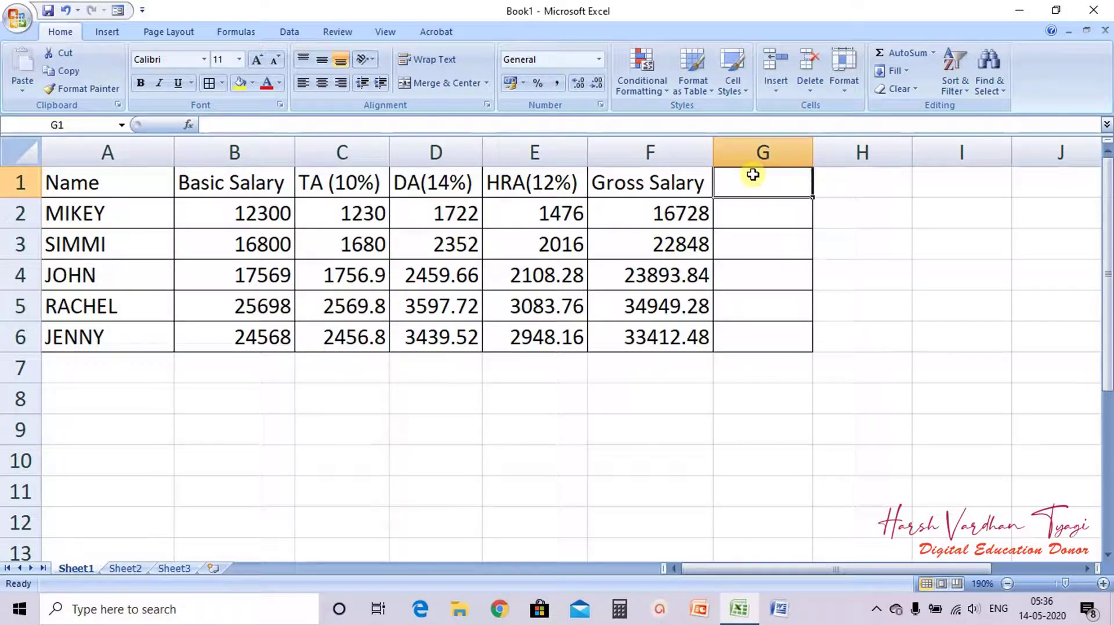
{"action": "left_click", "coordinate": [682, 184]}
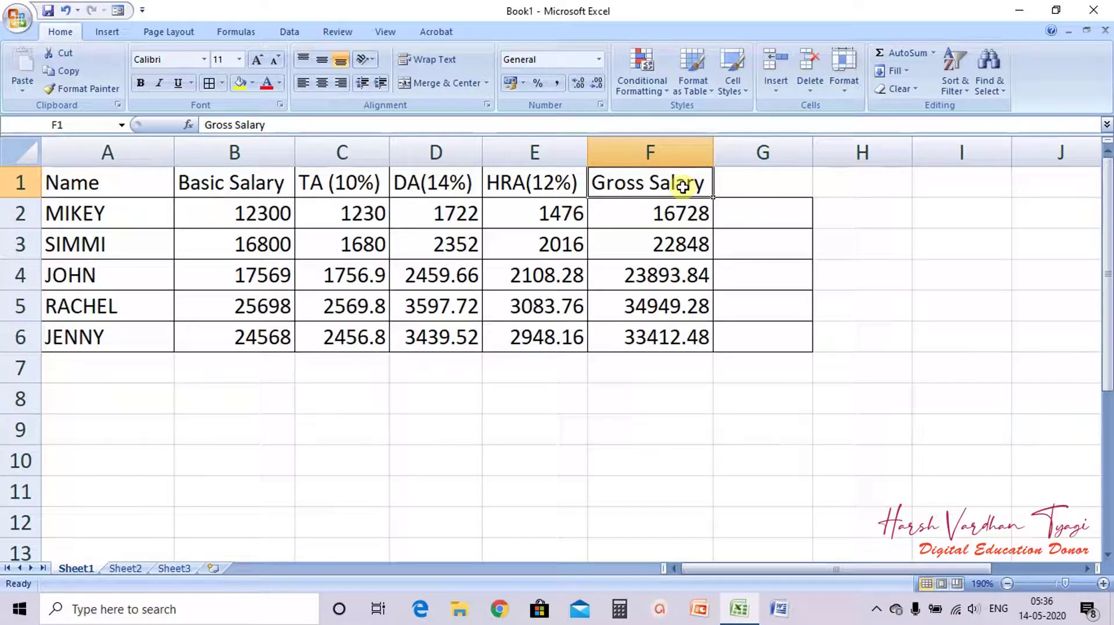
{"action": "type", "text": "TOTA"}
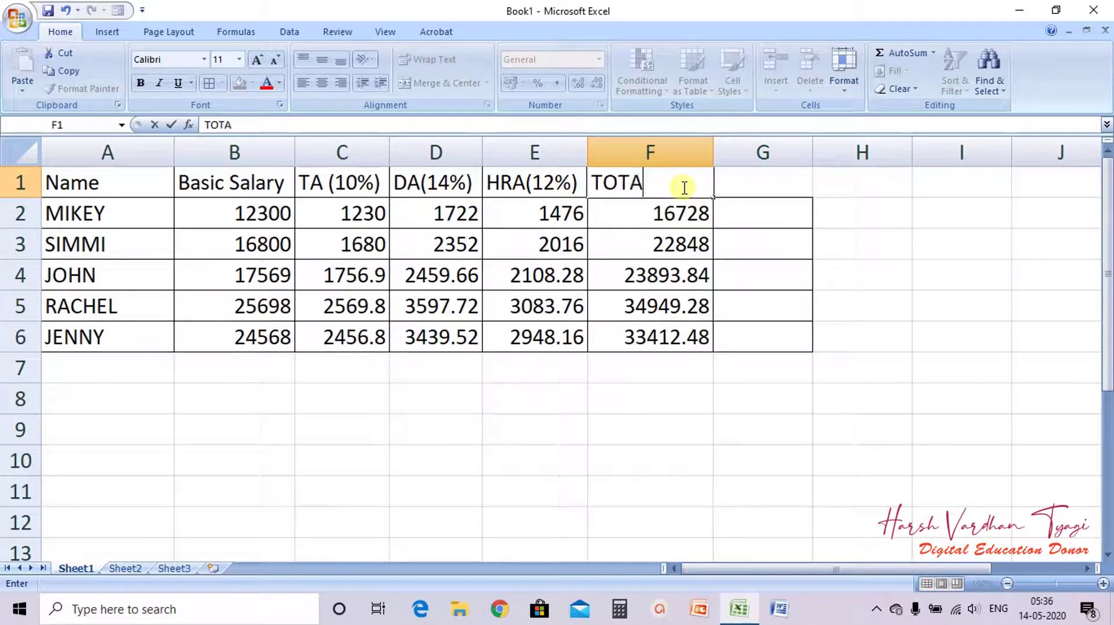
{"action": "type", "text": "L SALARY"}
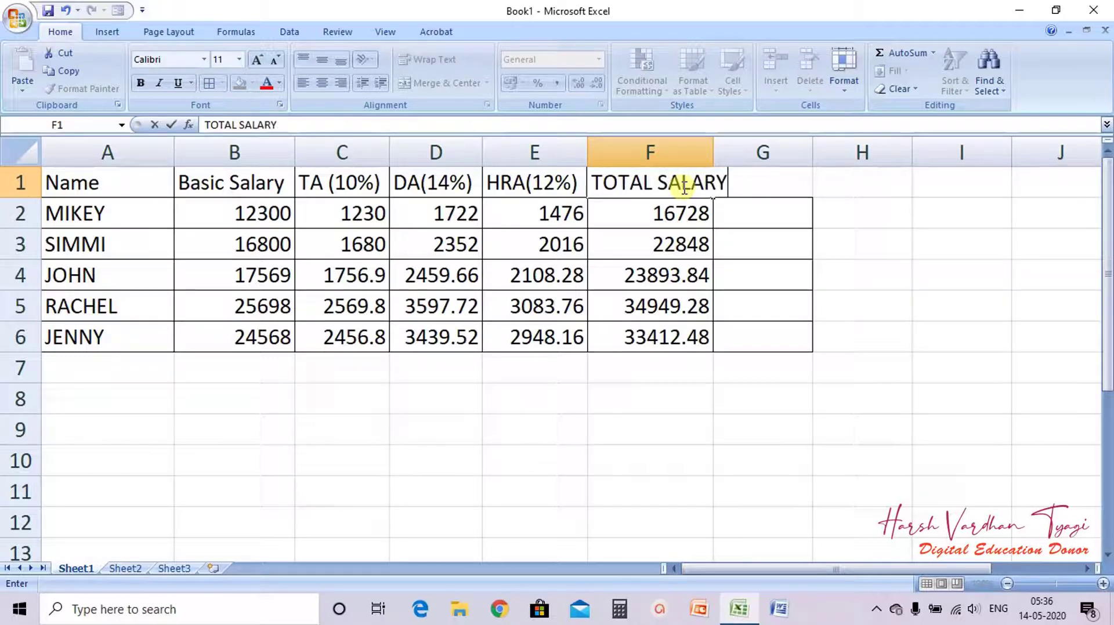
{"action": "key", "text": "Tab"}
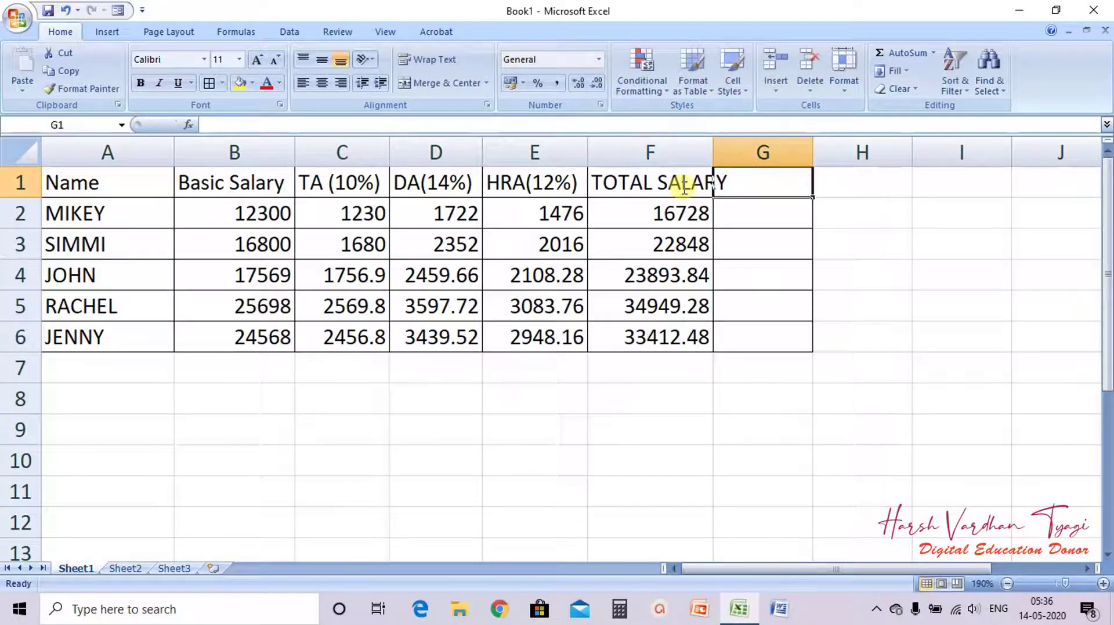
Enter the header GROSS SALARY in G1 and fit the widths of columns F and G to their contents.
{"action": "type", "text": "GR"}
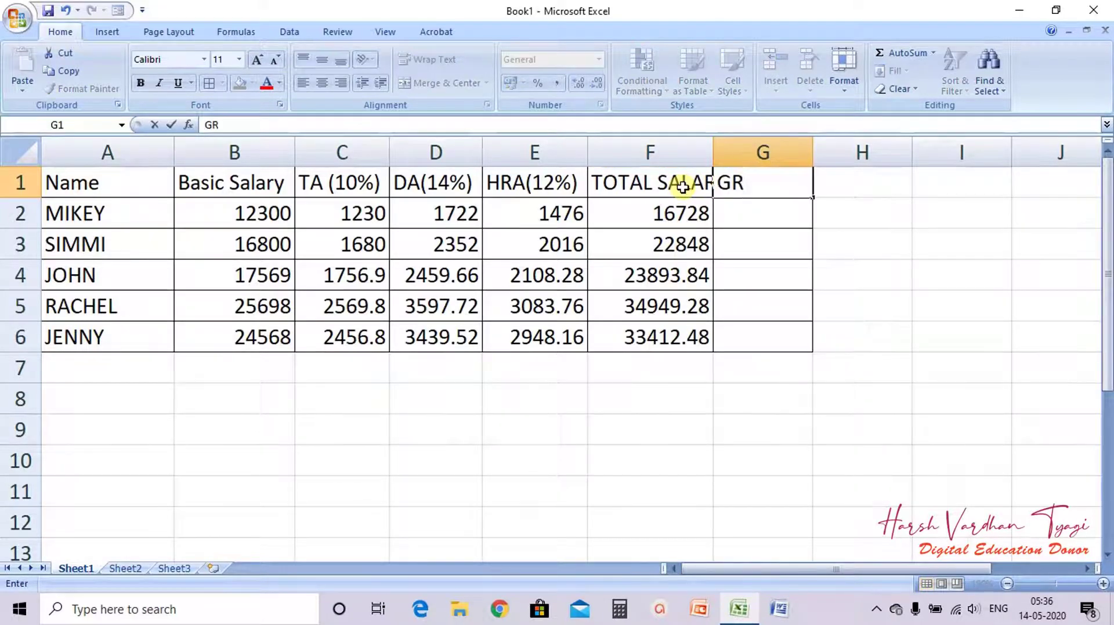
{"action": "type", "text": "OSS SA"}
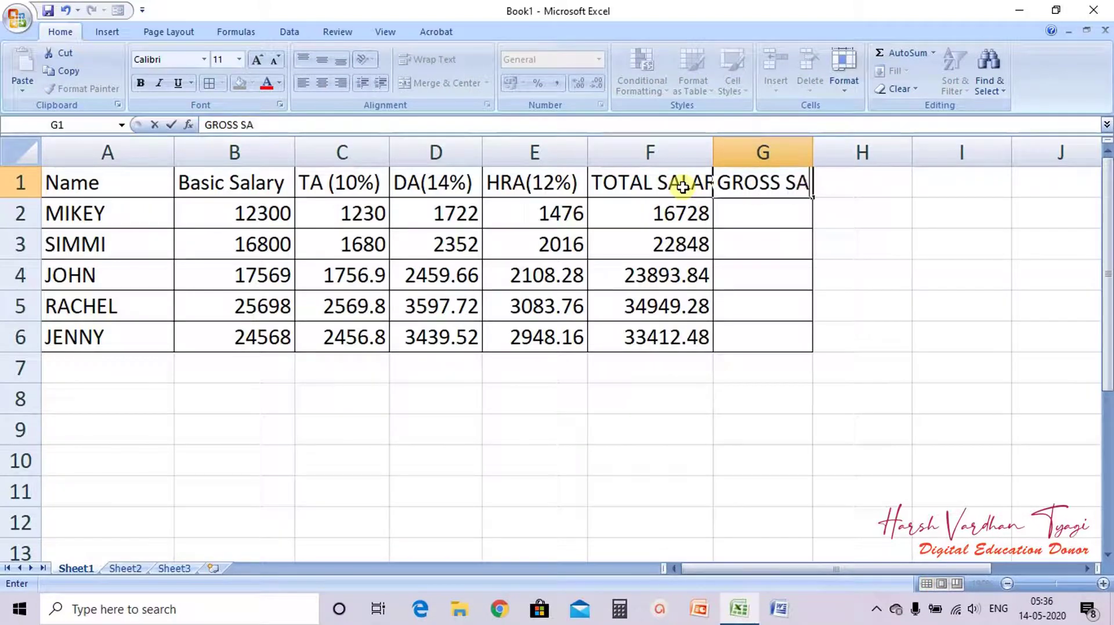
{"action": "type", "text": "LARY"}
{"action": "key", "text": "Return"}
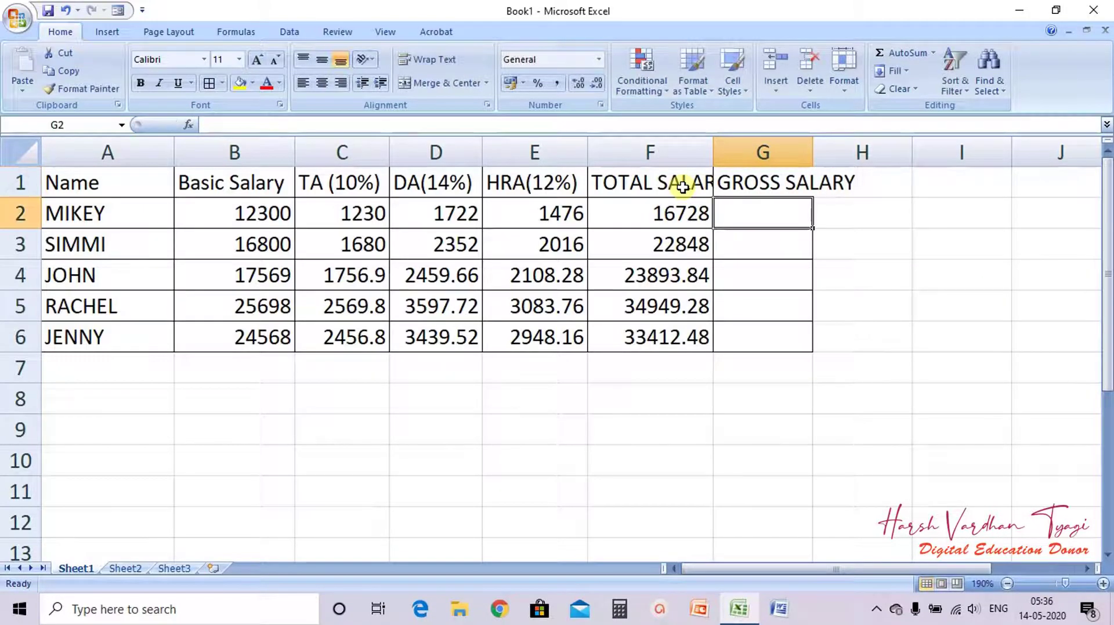
{"action": "double_click", "coordinate": [714, 152]}
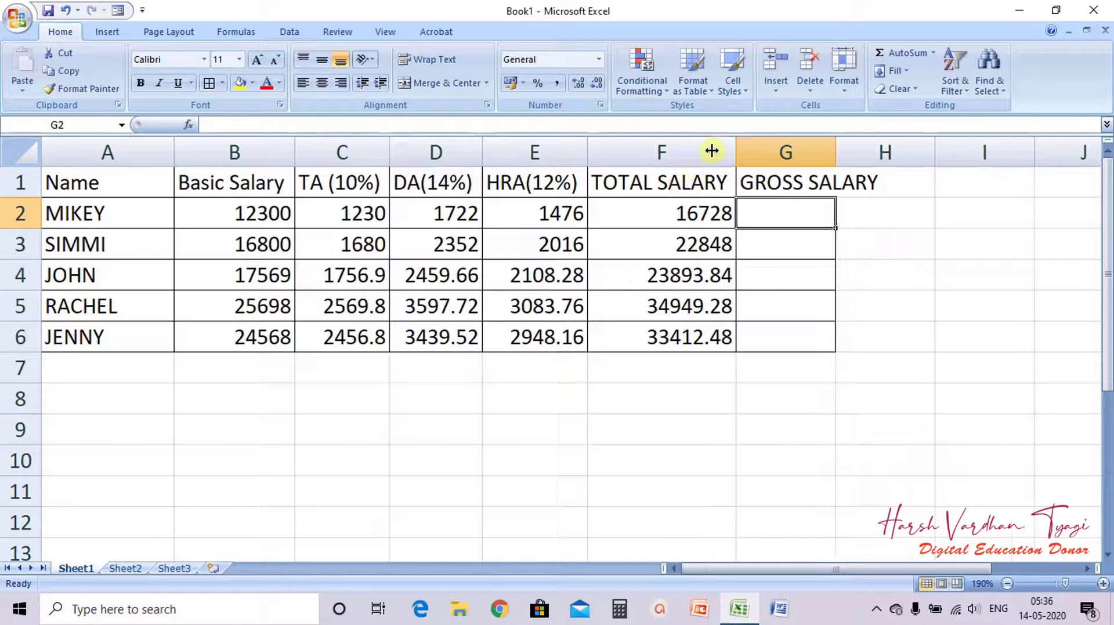
{"action": "double_click", "coordinate": [838, 143]}
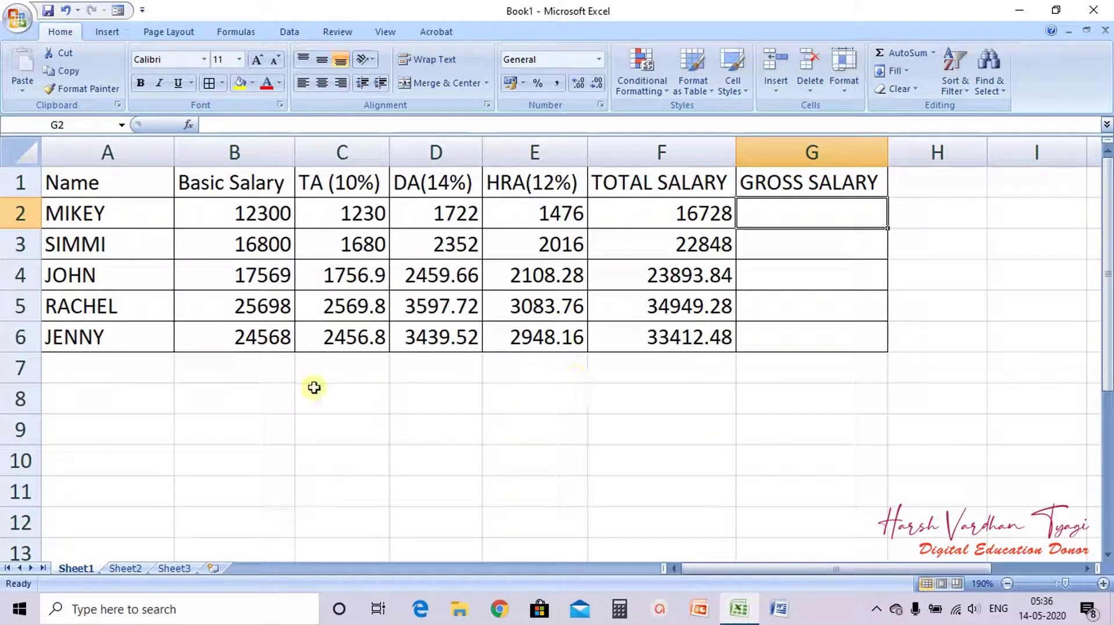
Label cell A8 BONOUS and enter a bonus amount of 1800 in B8.
{"action": "left_click", "coordinate": [137, 408]}
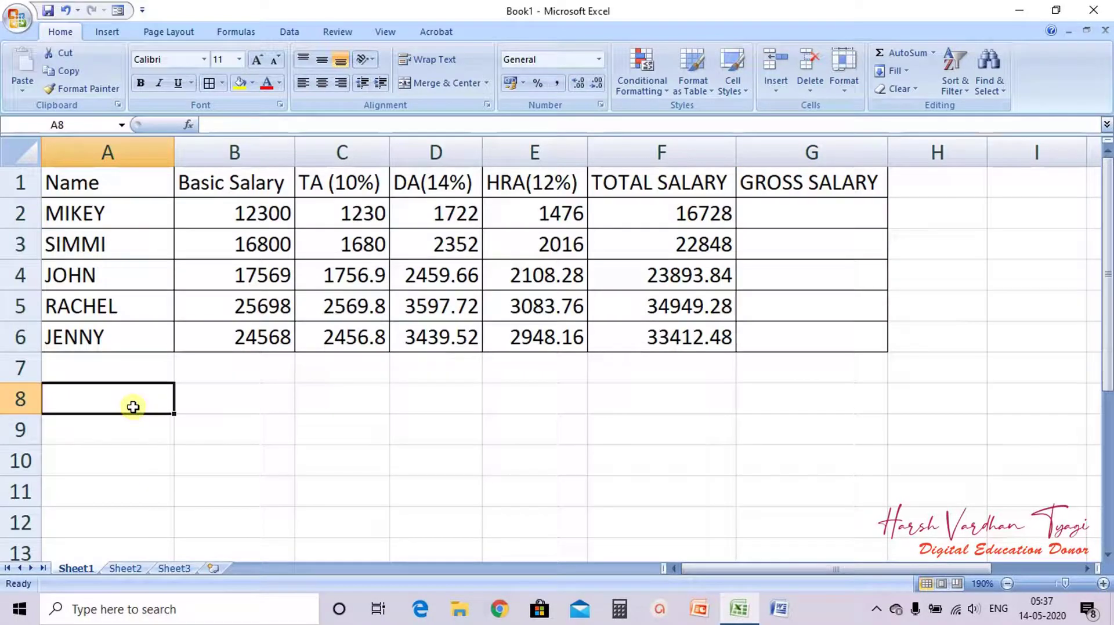
{"action": "type", "text": "BONOUS"}
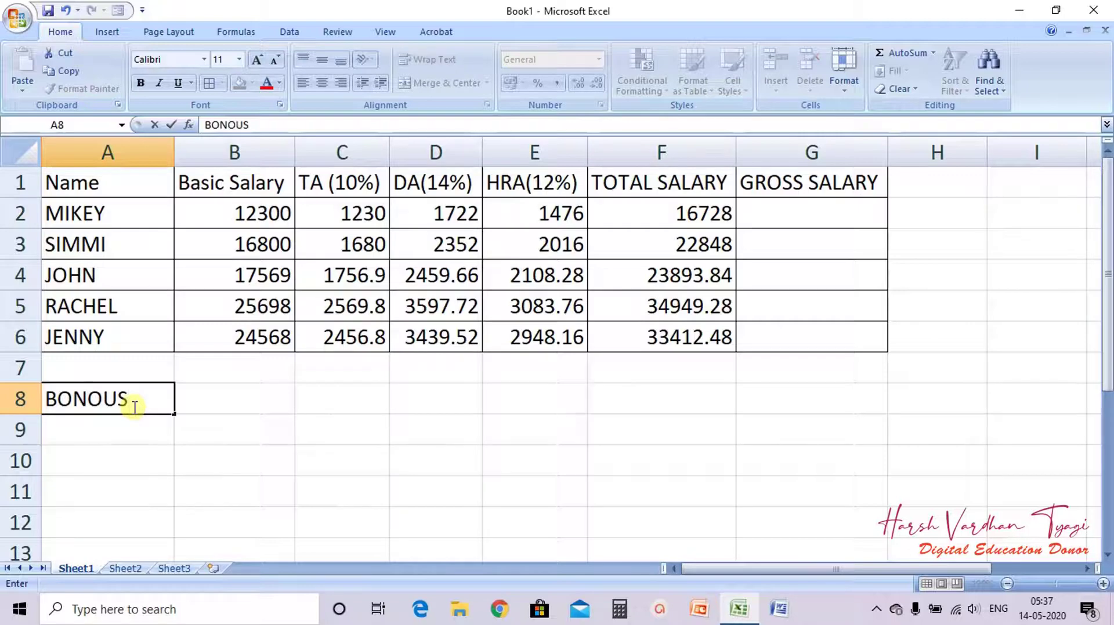
{"action": "key", "text": "Tab"}
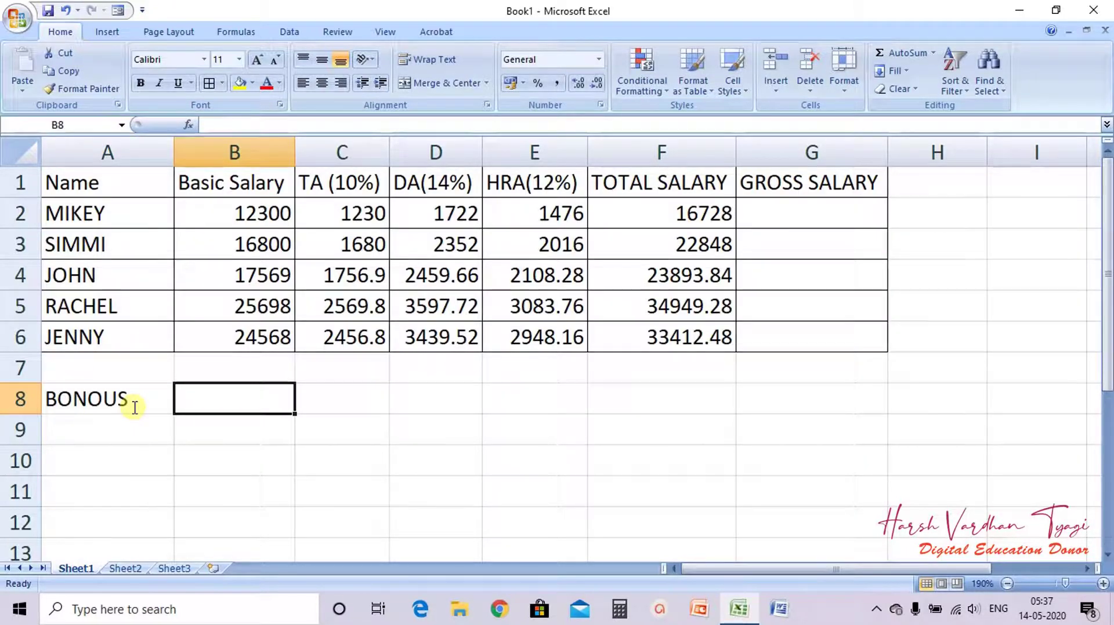
{"action": "type", "text": "1"}
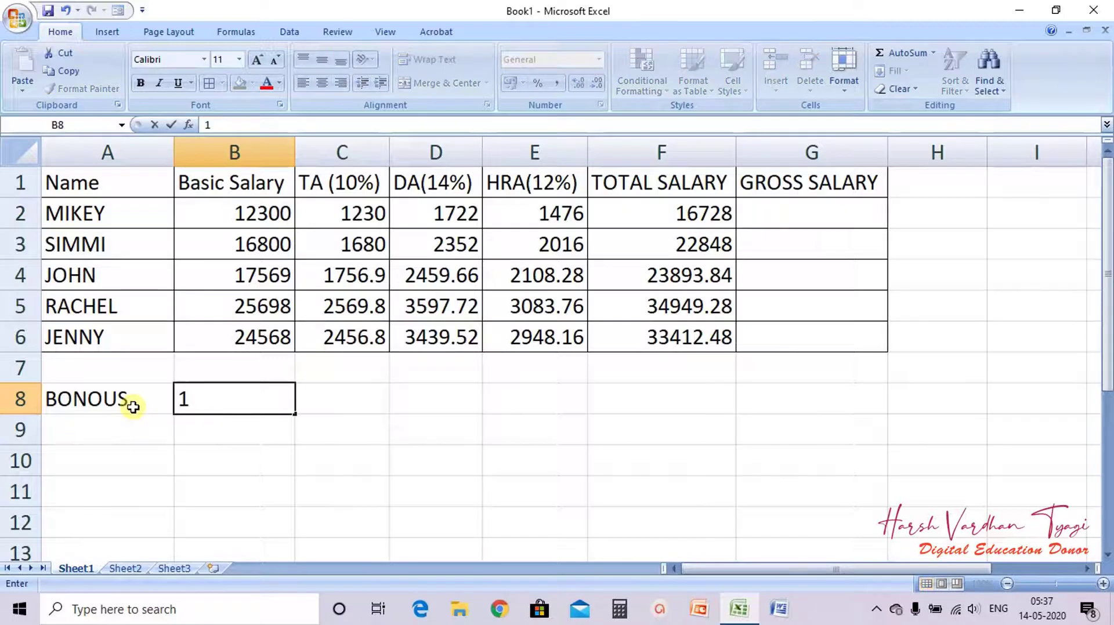
{"action": "type", "text": "800"}
{"action": "left_click", "coordinate": [436, 404]}
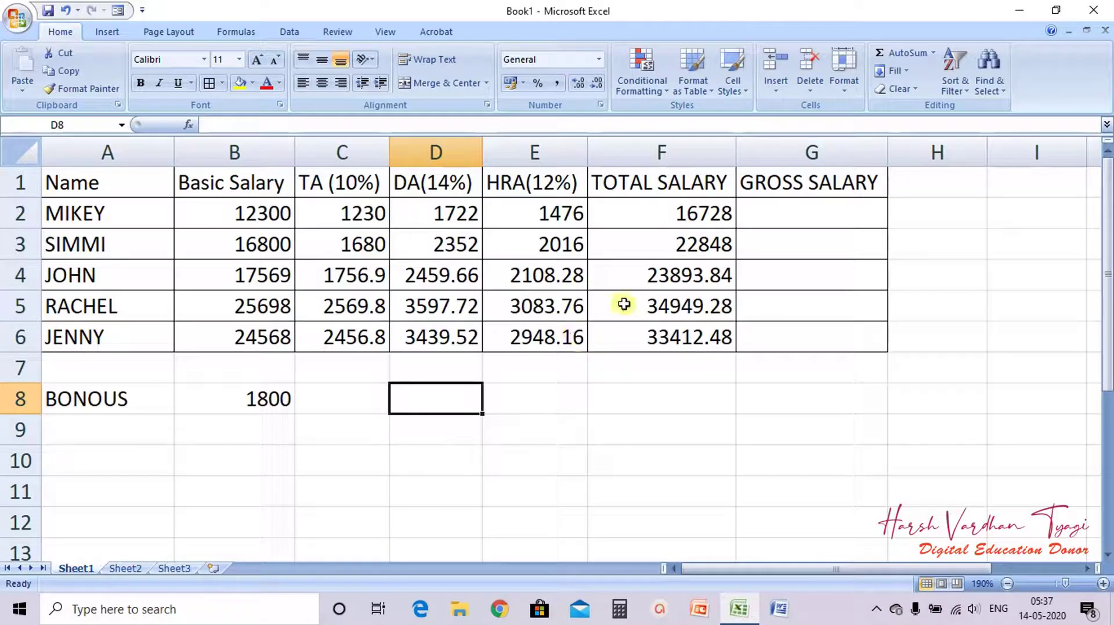
{"action": "left_click", "coordinate": [258, 399]}
Enter the formula =(F2+B8) in G2 to add the bonus to the first employee's total salary.
{"action": "left_click", "coordinate": [763, 216]}
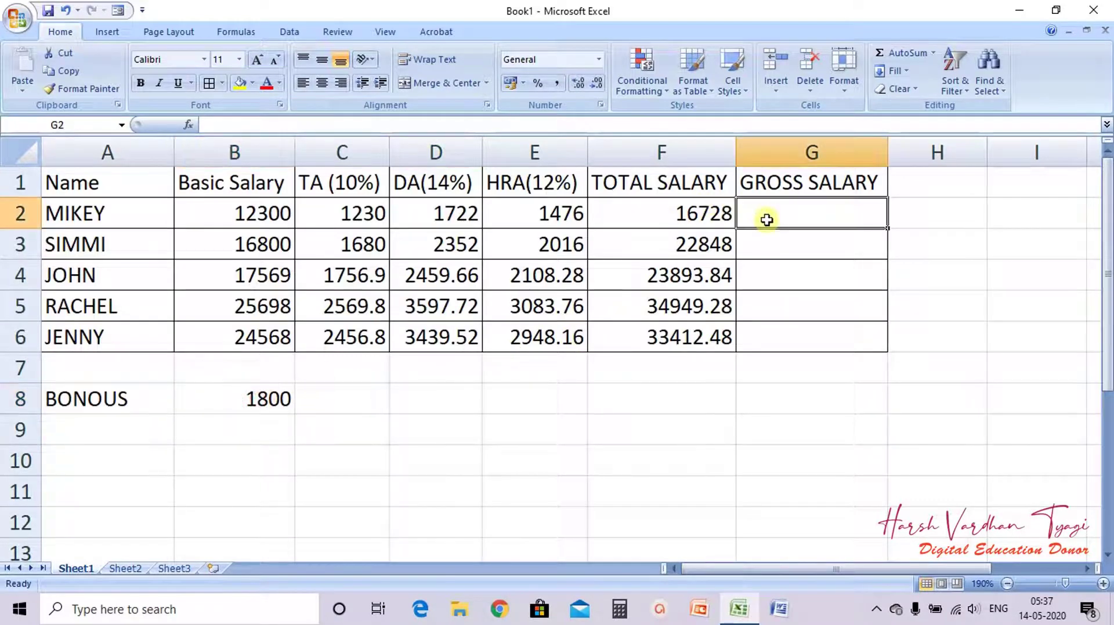
{"action": "left_click", "coordinate": [544, 126]}
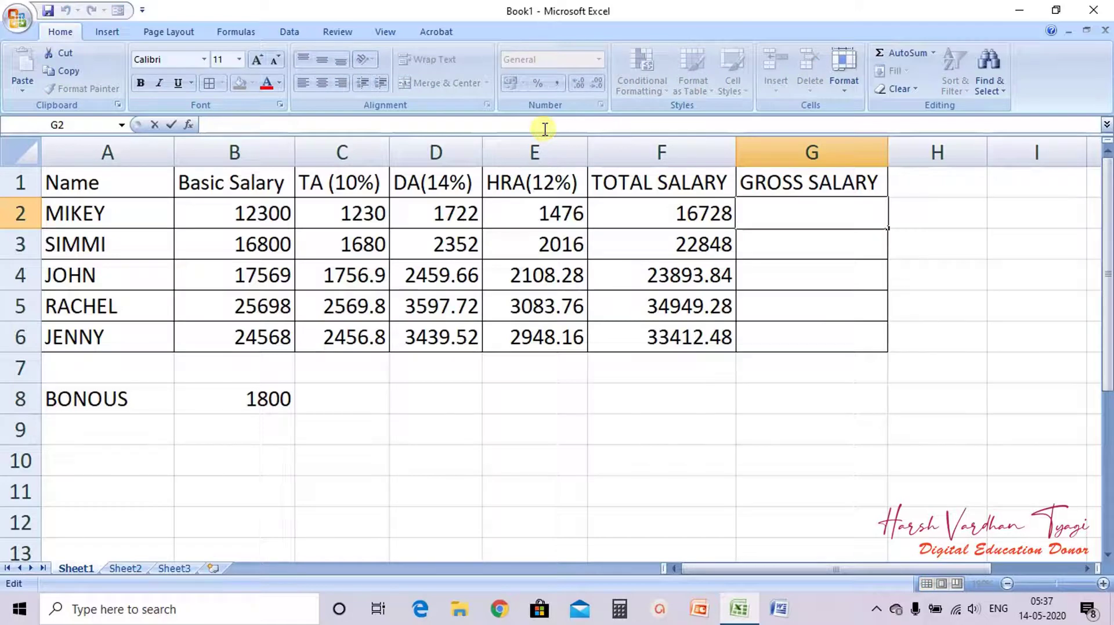
{"action": "type", "text": "="}
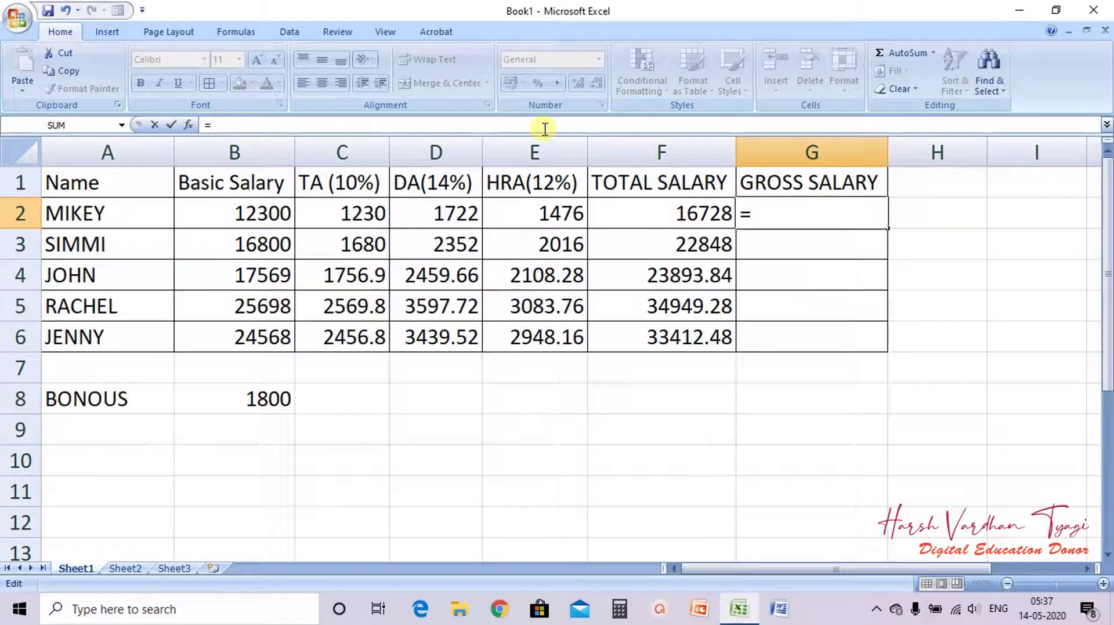
{"action": "type", "text": "(F2+"}
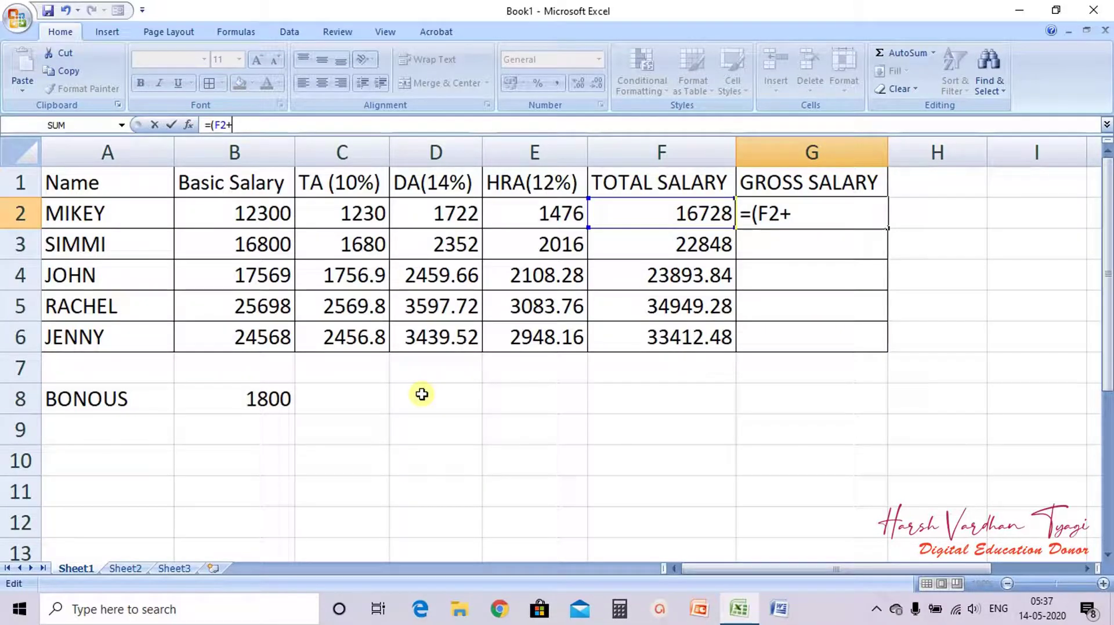
{"action": "type", "text": "B"}
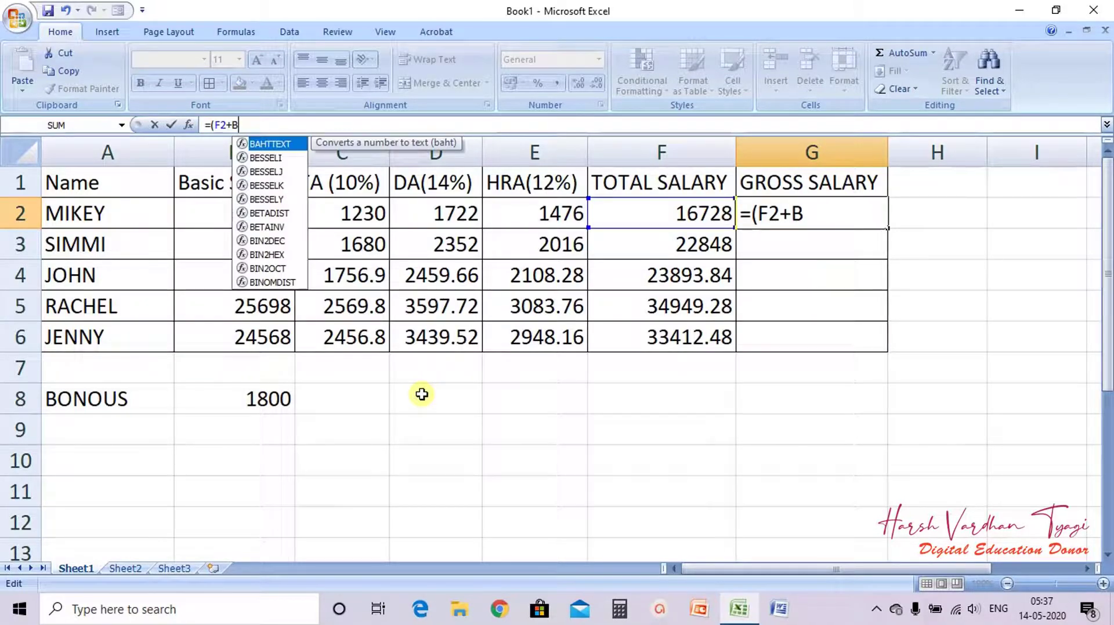
{"action": "type", "text": "8)"}
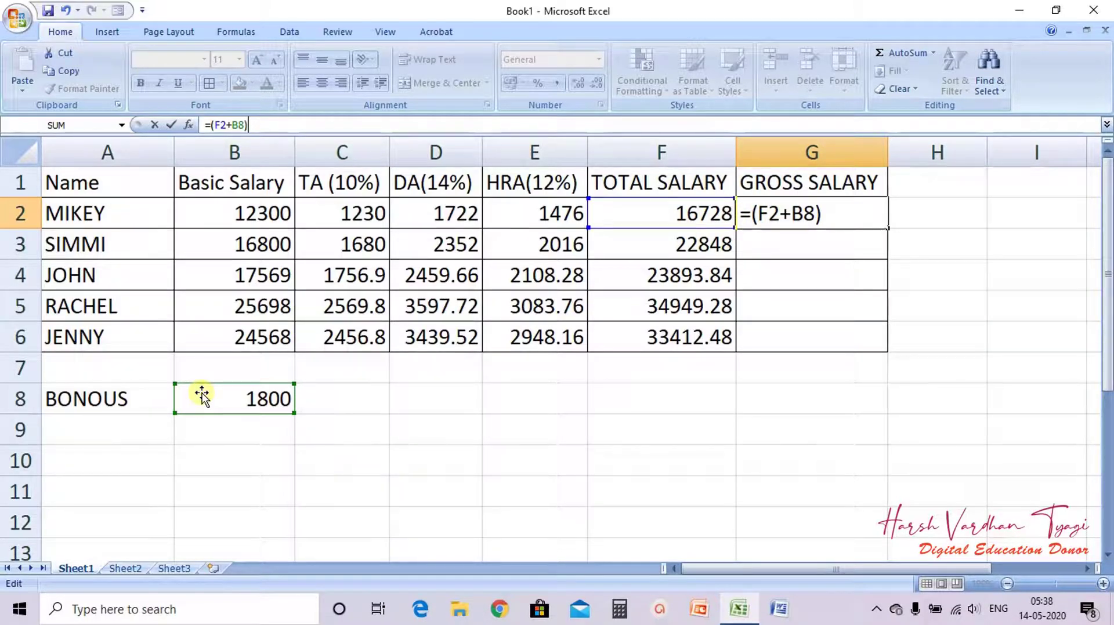
{"action": "key", "text": "Return"}
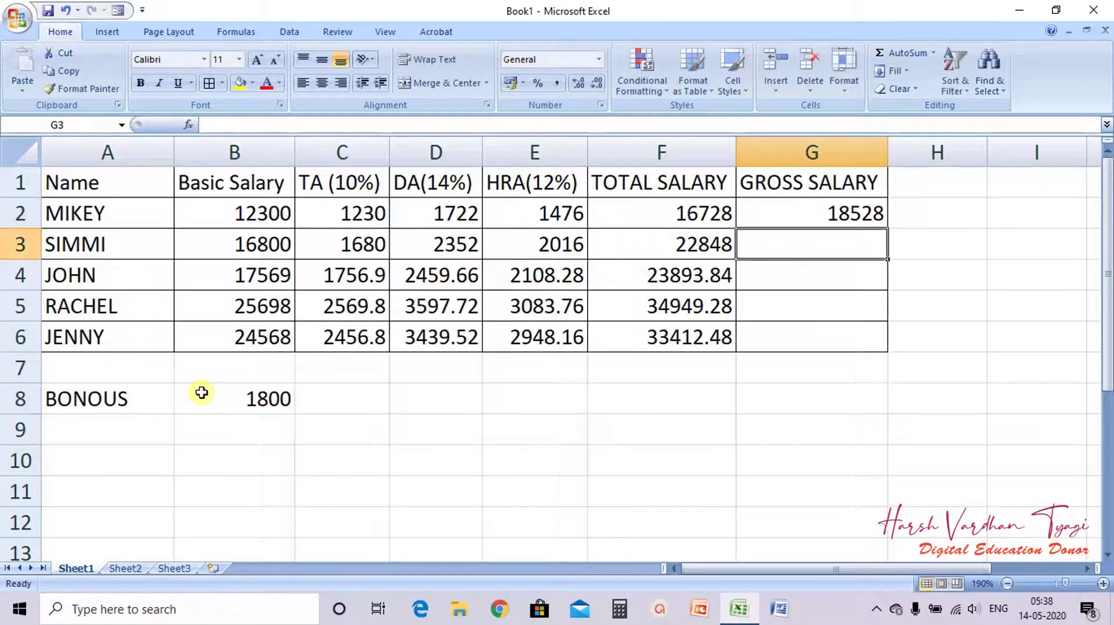
Copy the gross salary formula from G2 into G3.
{"action": "left_click", "coordinate": [816, 212]}
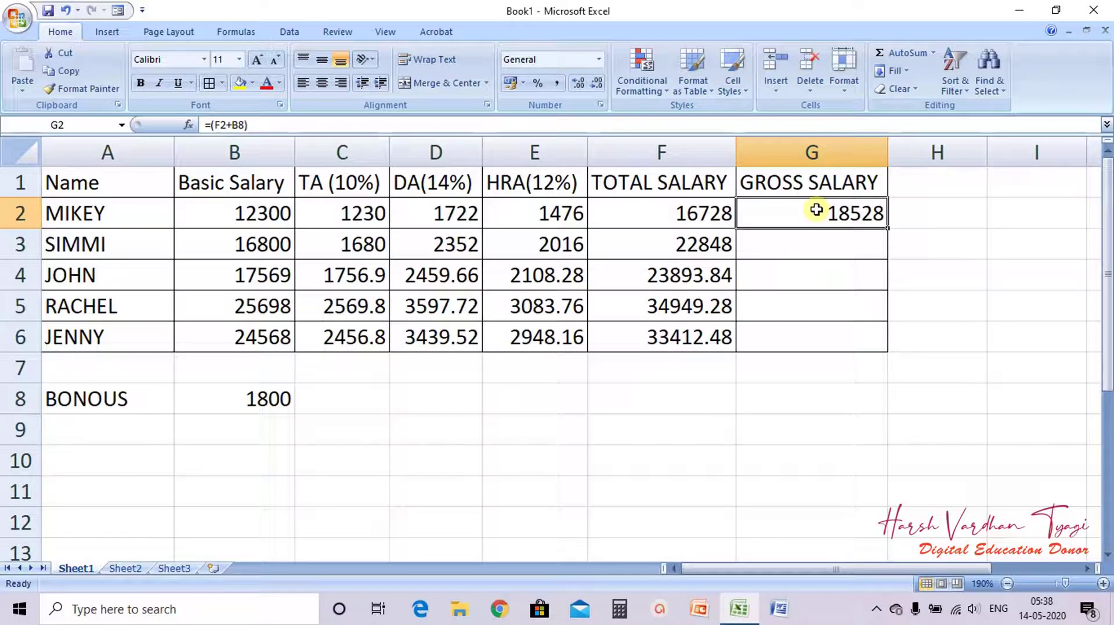
{"action": "key", "text": "ctrl+c"}
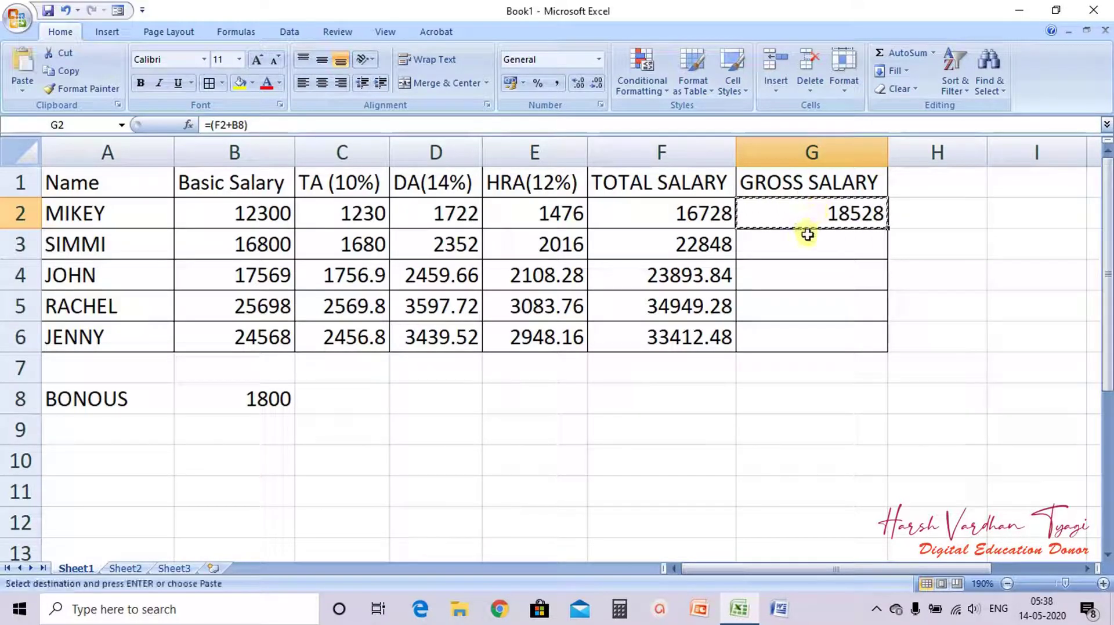
{"action": "left_click", "coordinate": [808, 234]}
{"action": "key", "text": "ctrl+v"}
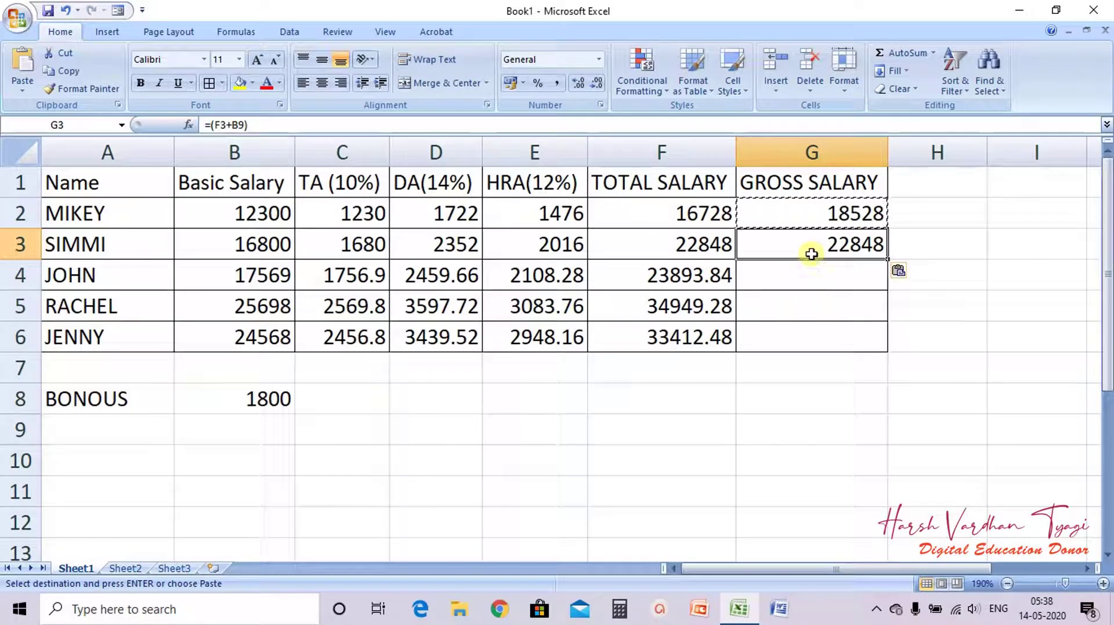
{"action": "left_click", "coordinate": [919, 245]}
Compare the formulas in G2 and G3 and inspect the bonus cells B8 and B9 they refer to.
{"action": "left_click", "coordinate": [845, 249]}
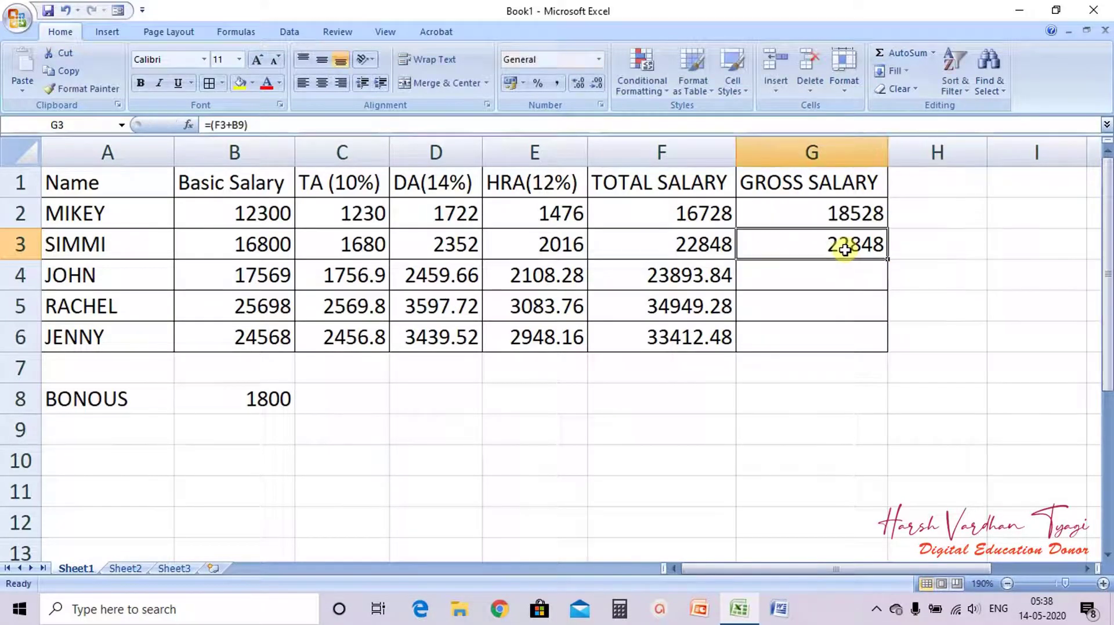
{"action": "left_click", "coordinate": [828, 215]}
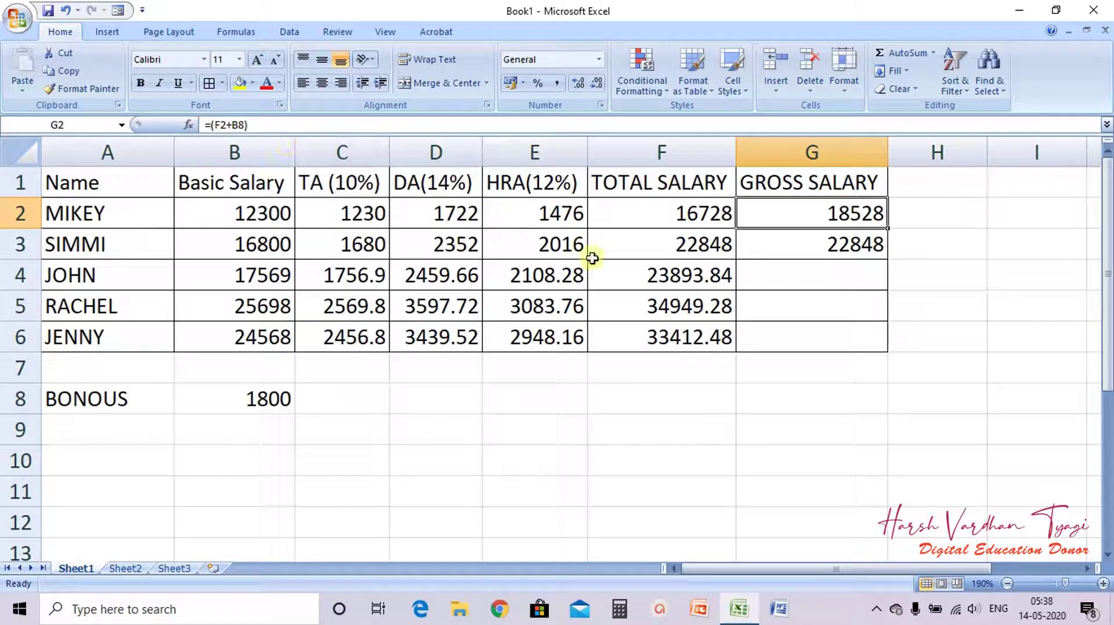
{"action": "left_click", "coordinate": [801, 238]}
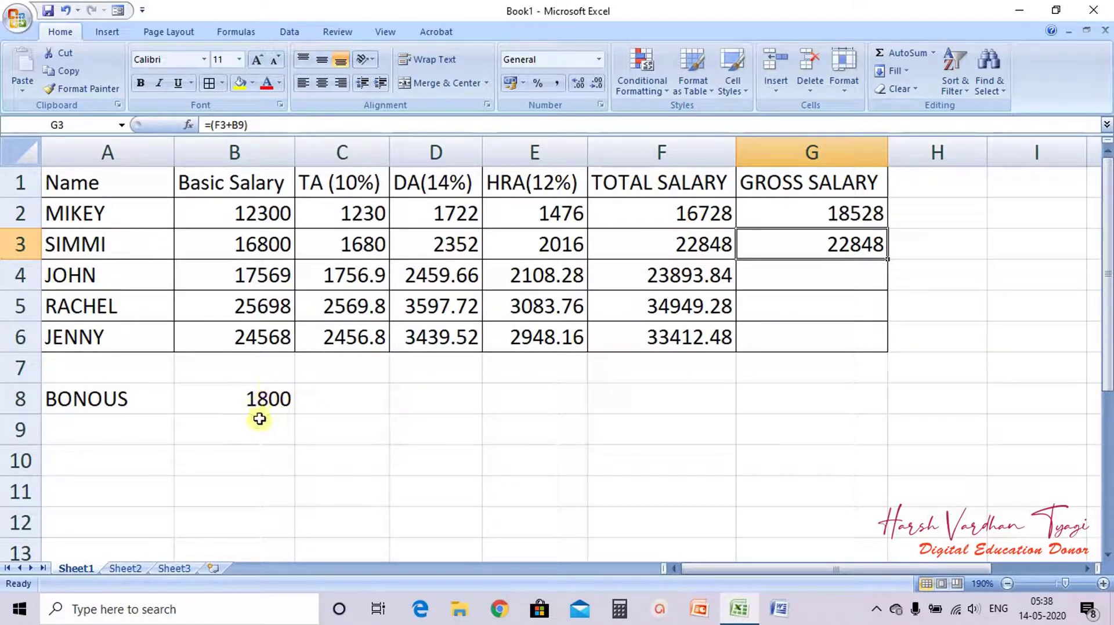
{"action": "left_click", "coordinate": [247, 405]}
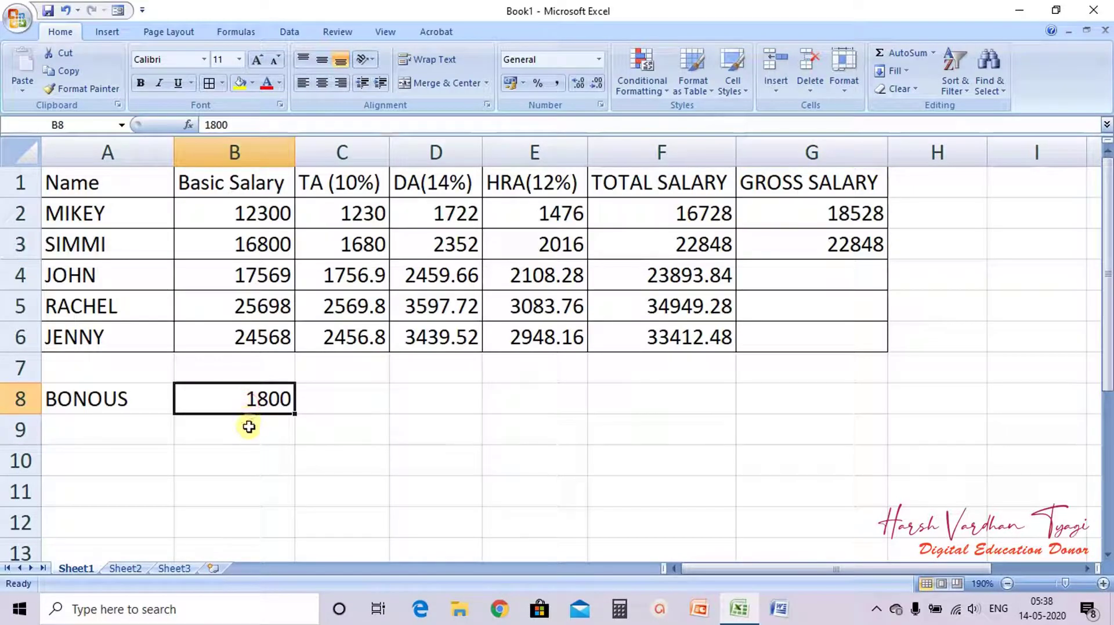
{"action": "left_click", "coordinate": [249, 428]}
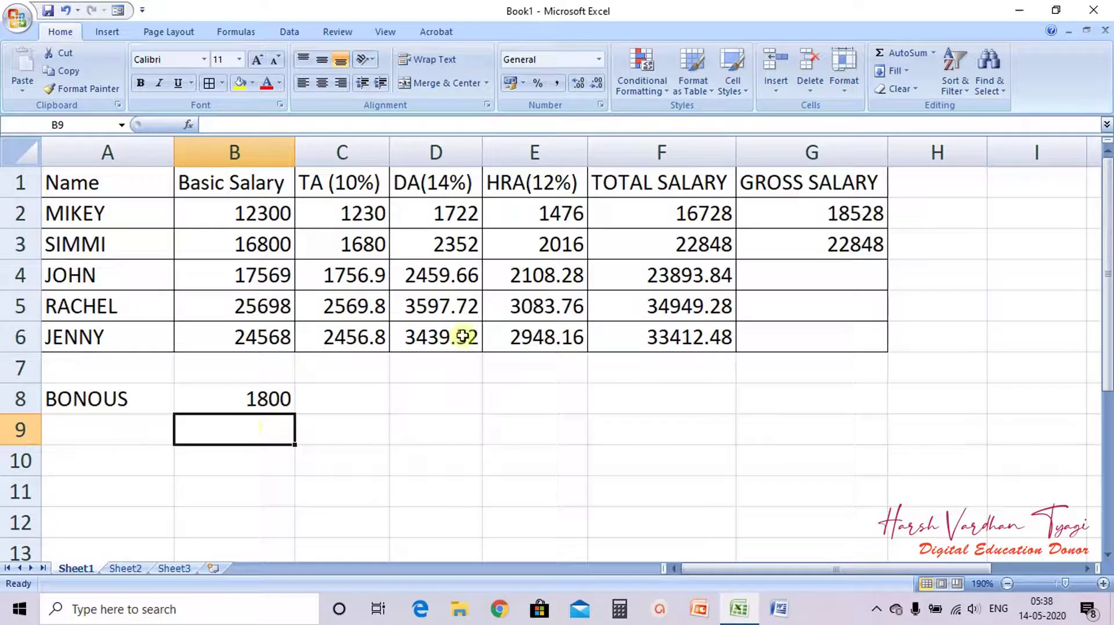
Copy the gross salary formula from G3 into G4, G5 and G6.
{"action": "left_click", "coordinate": [815, 241]}
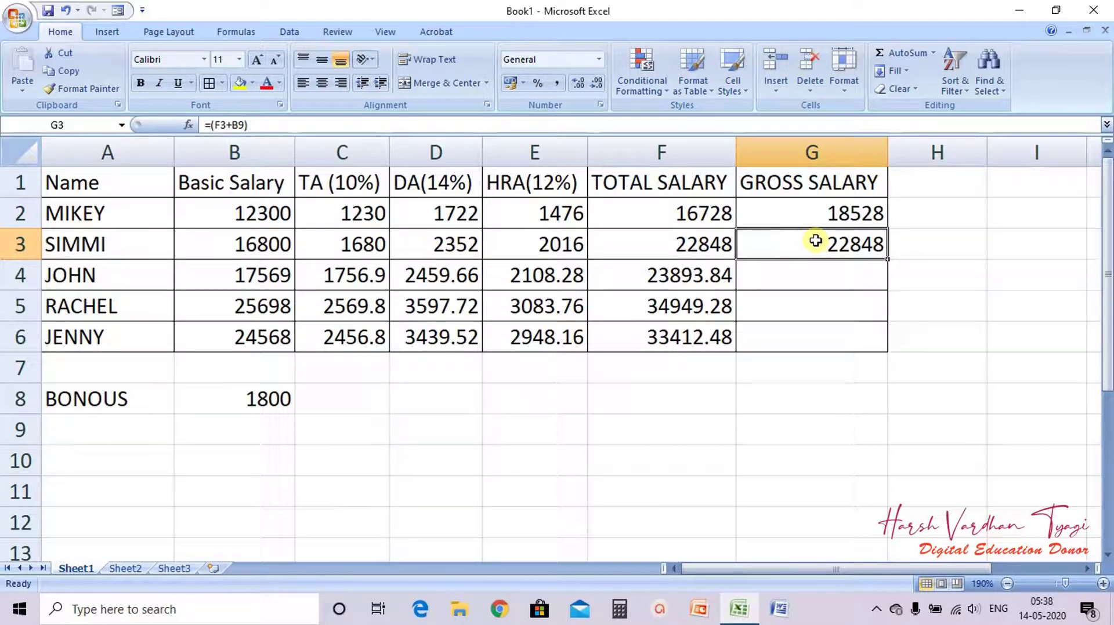
{"action": "left_click", "coordinate": [821, 219]}
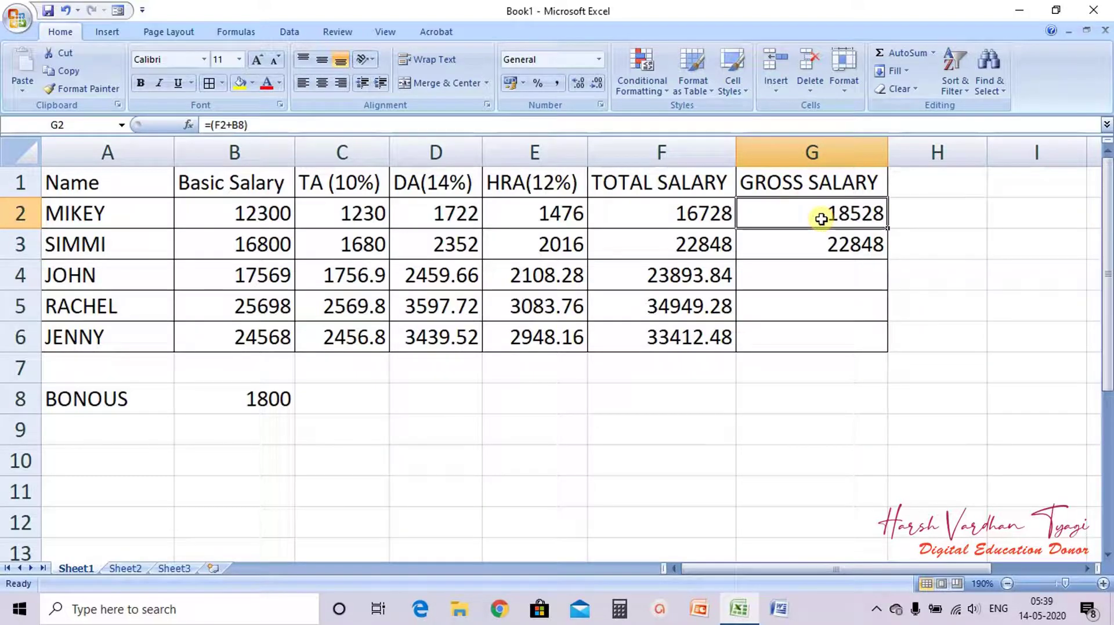
{"action": "left_click", "coordinate": [796, 249]}
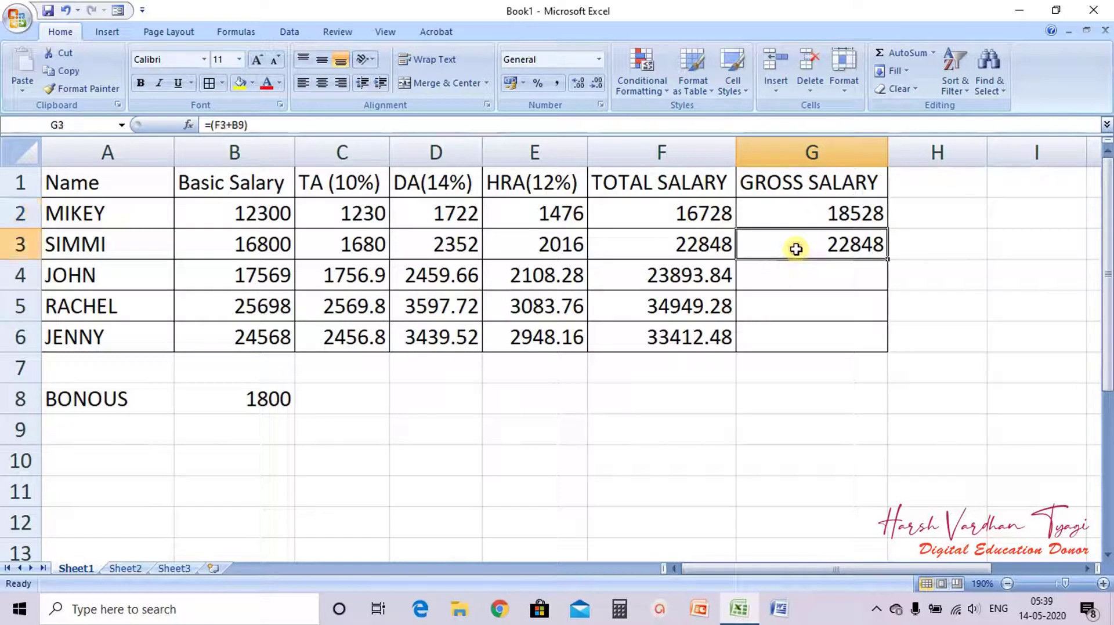
{"action": "left_click", "coordinate": [797, 272]}
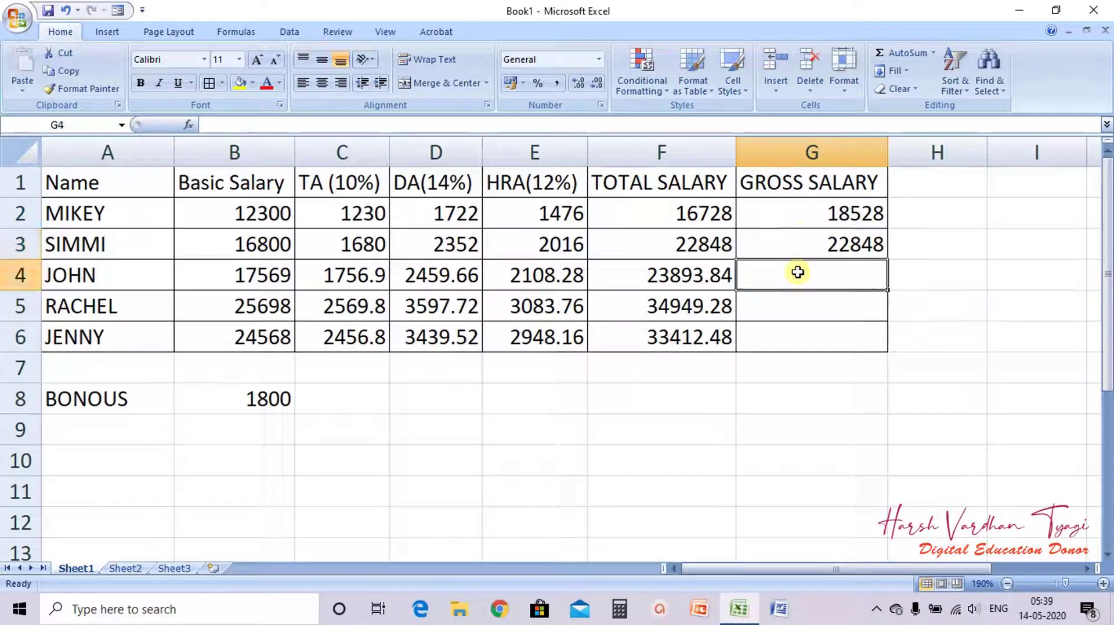
{"action": "left_click", "coordinate": [805, 247]}
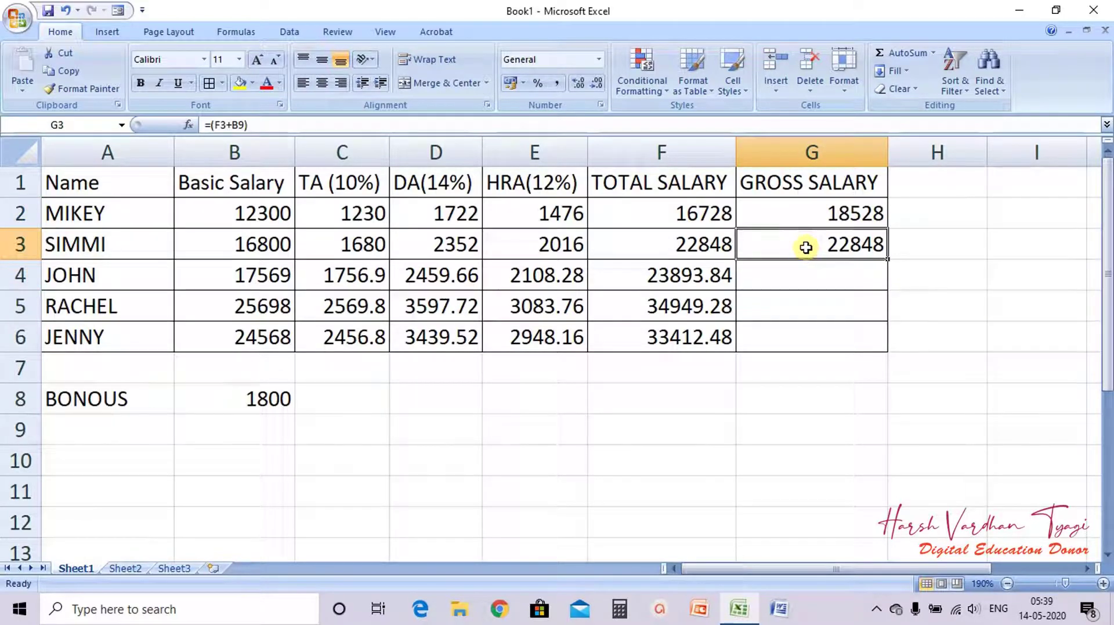
{"action": "key", "text": "ctrl+c"}
{"action": "left_click", "coordinate": [805, 274]}
{"action": "key", "text": "ctrl+v"}
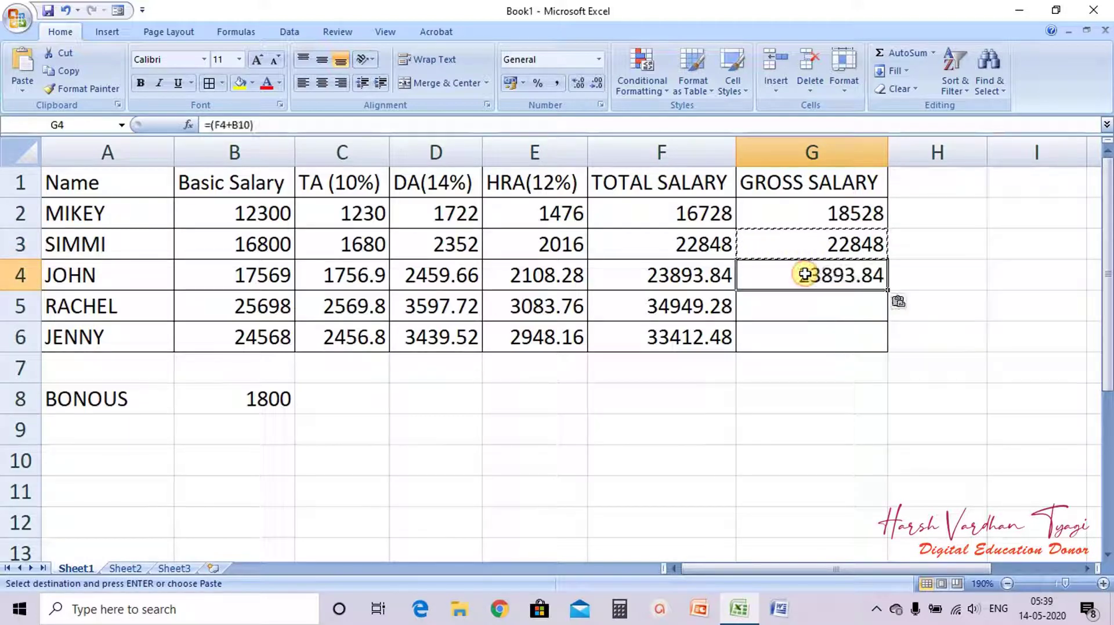
{"action": "left_click", "coordinate": [804, 299]}
{"action": "key", "text": "ctrl+v"}
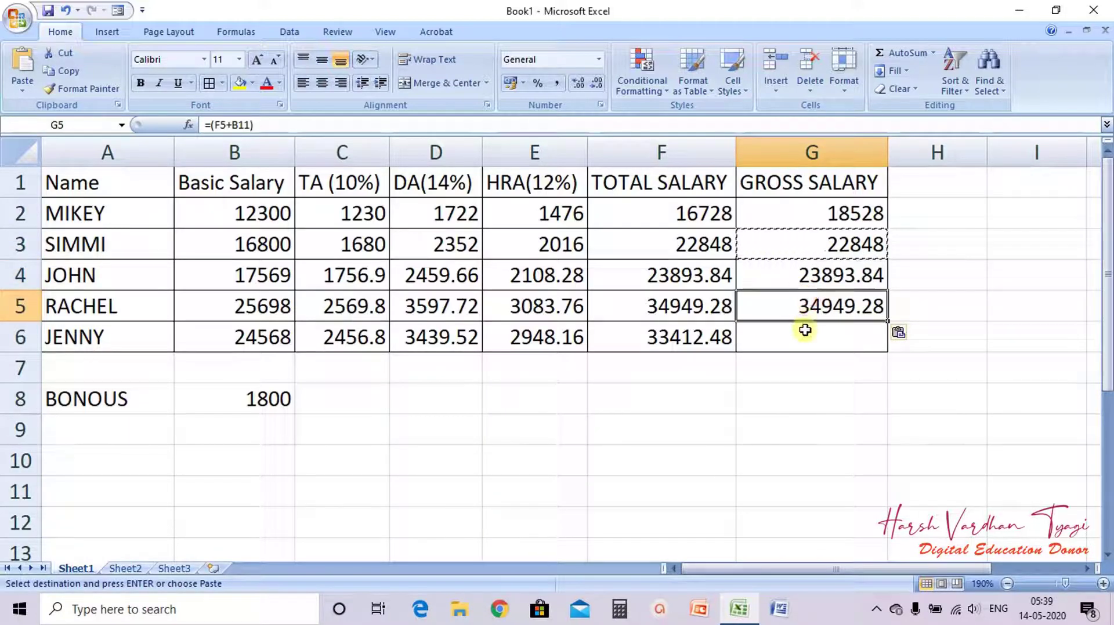
{"action": "left_click", "coordinate": [805, 330]}
{"action": "key", "text": "ctrl+v"}
{"action": "left_click", "coordinate": [855, 373]}
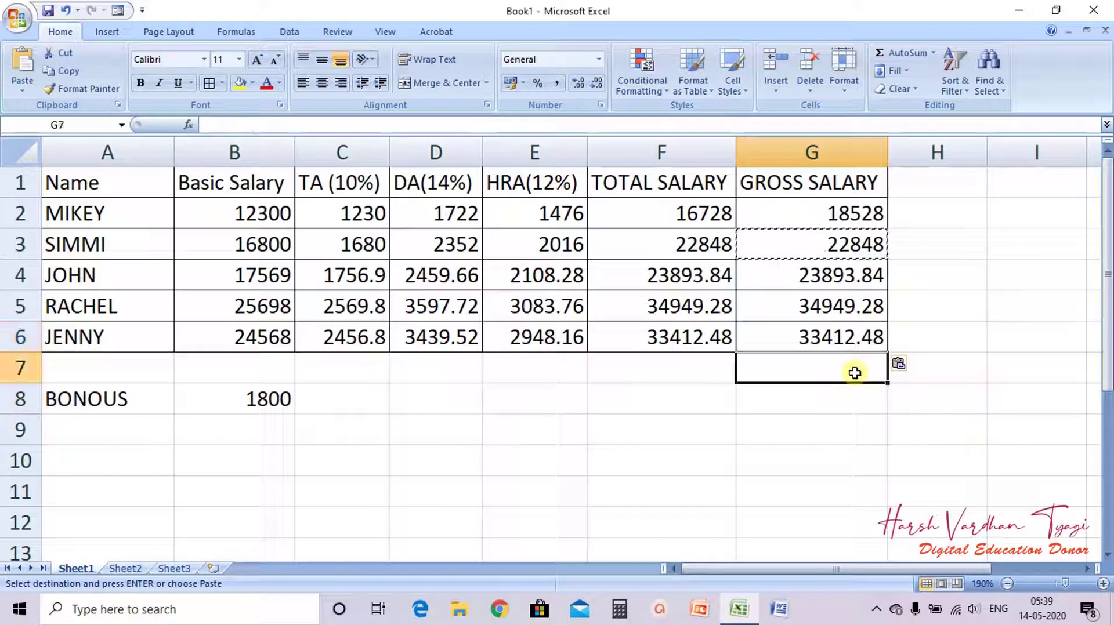
{"action": "key", "text": "Escape"}
Inspect the copied formula in G4, the cells B9 to B12 and the bonus cell B8.
{"action": "left_click", "coordinate": [841, 277]}
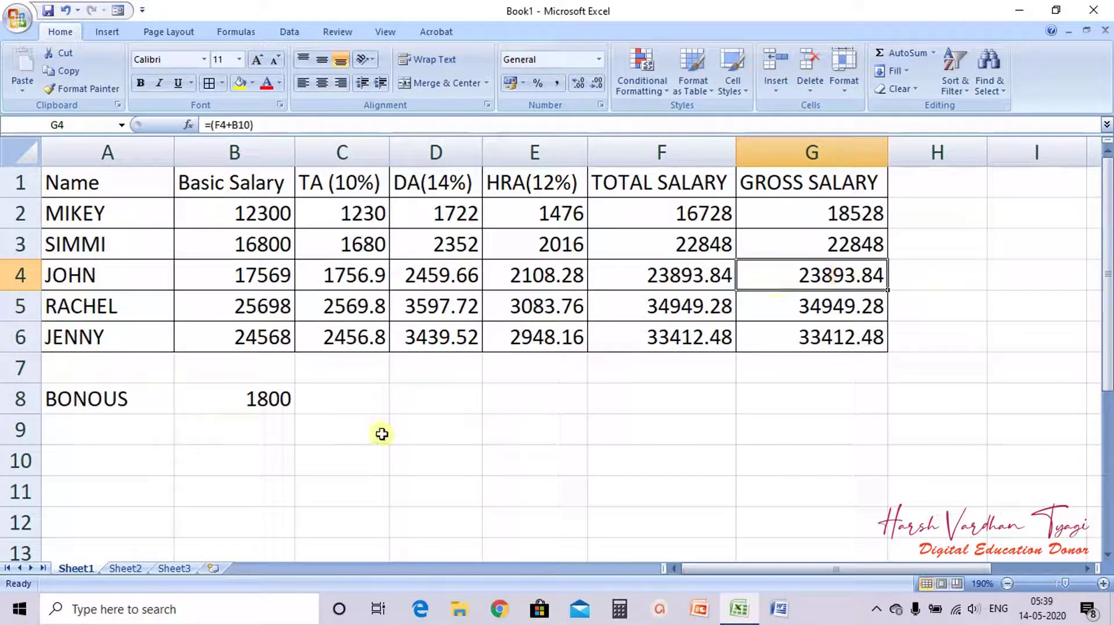
{"action": "left_click_drag", "start_coordinate": [219, 424], "coordinate": [223, 525]}
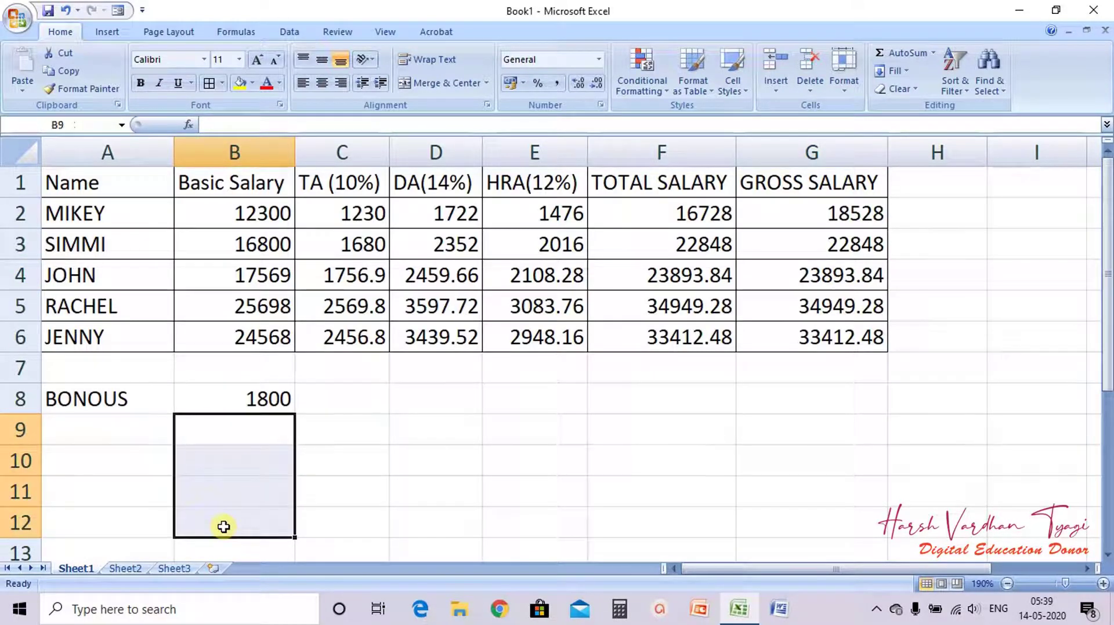
{"action": "left_click", "coordinate": [265, 399]}
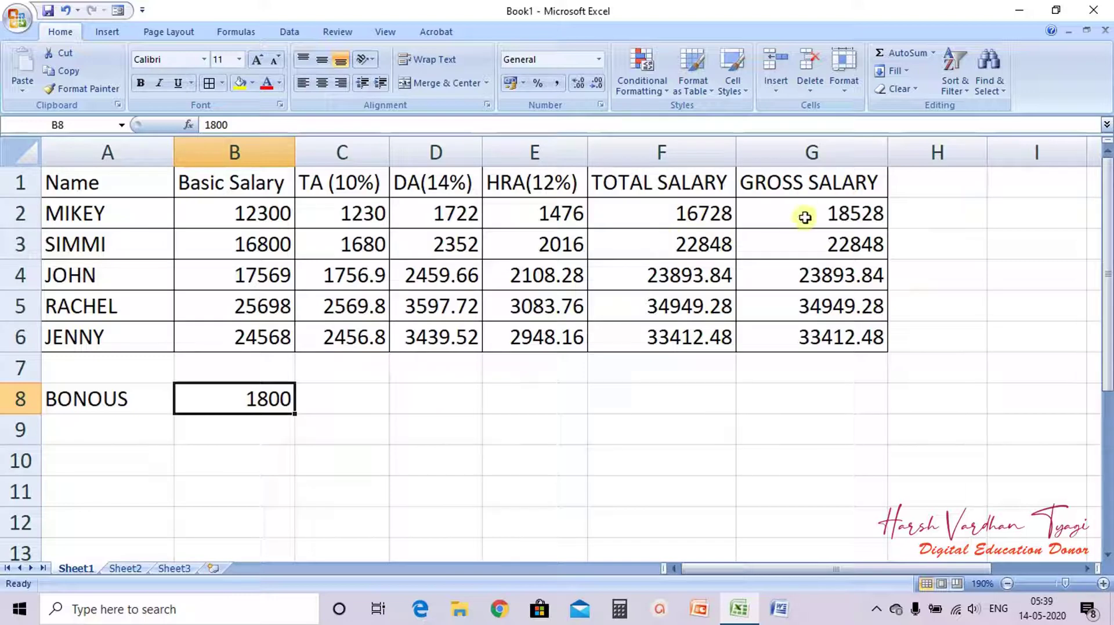
Clear all gross salary formulas from G2 to G6.
{"action": "left_click_drag", "start_coordinate": [809, 213], "coordinate": [809, 335]}
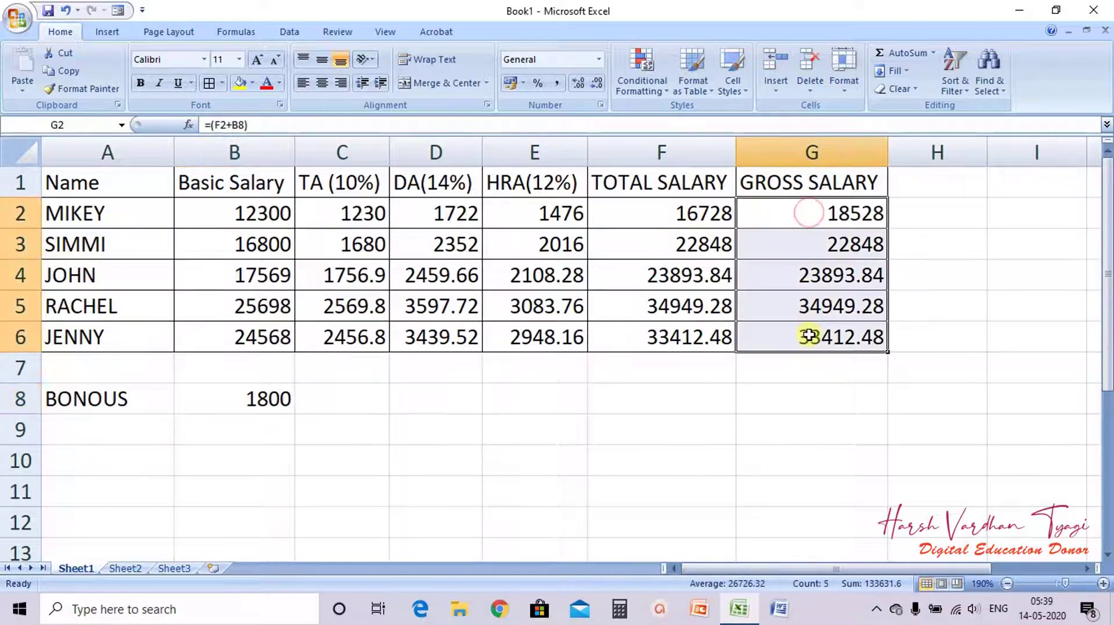
{"action": "key", "text": "Delete"}
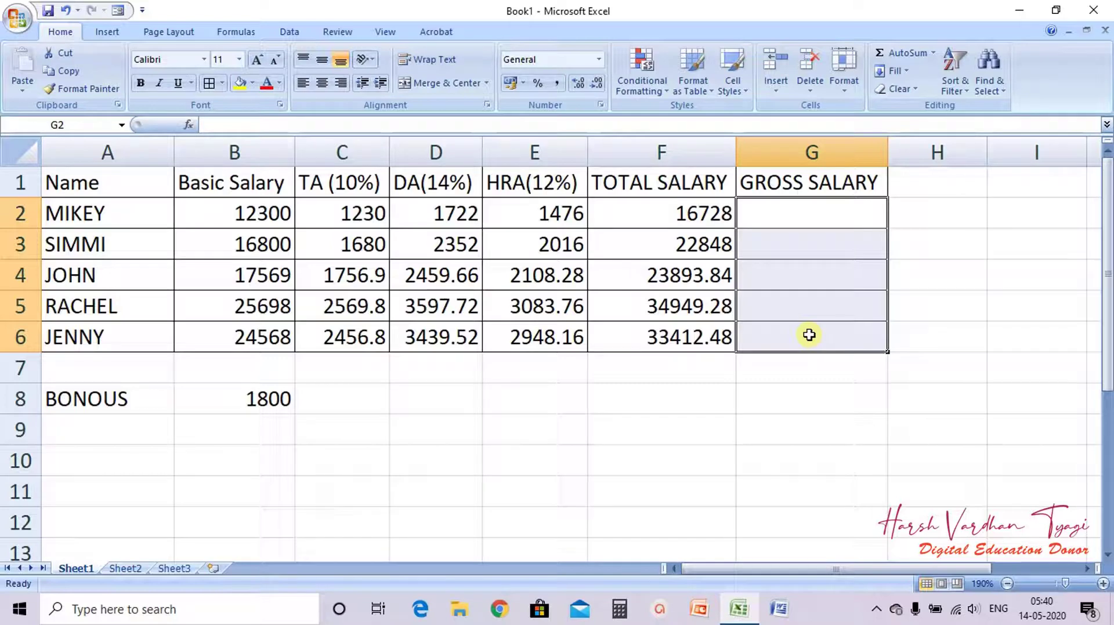
{"action": "left_click", "coordinate": [781, 211]}
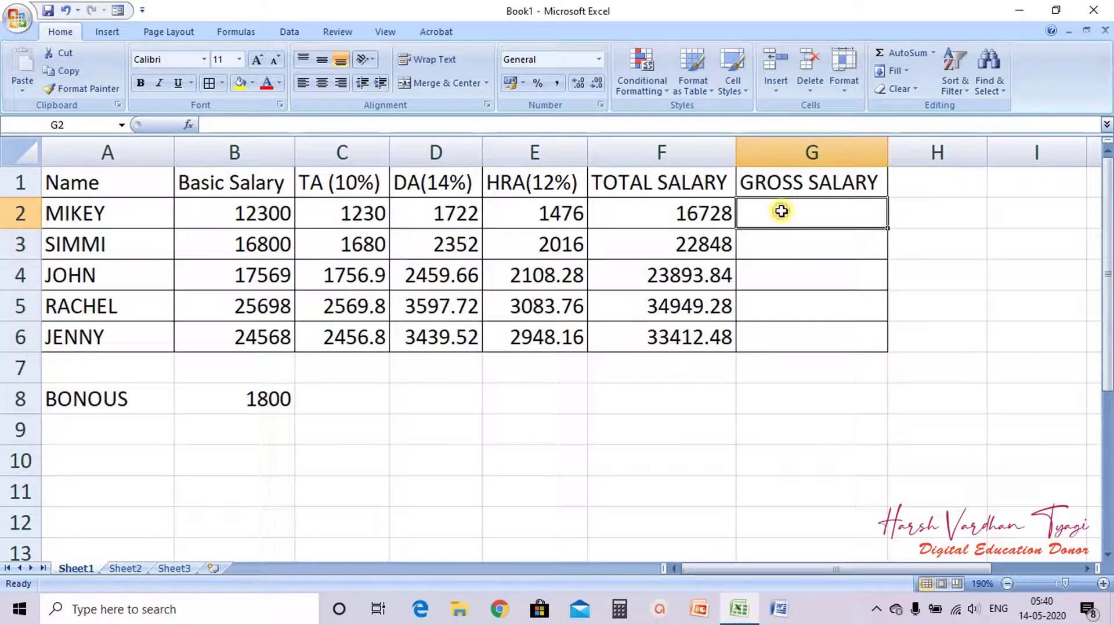
{"action": "left_click", "coordinate": [915, 208]}
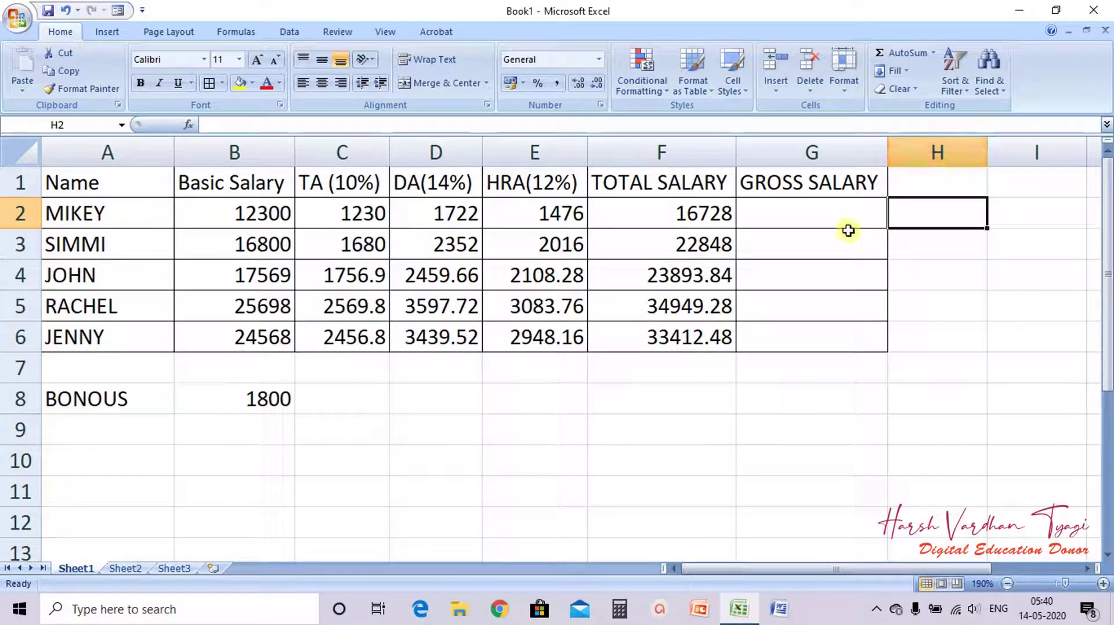
Enter the formula =(F2+$B$8) in G2 to add the bonus through an absolute reference.
{"action": "left_click", "coordinate": [814, 215]}
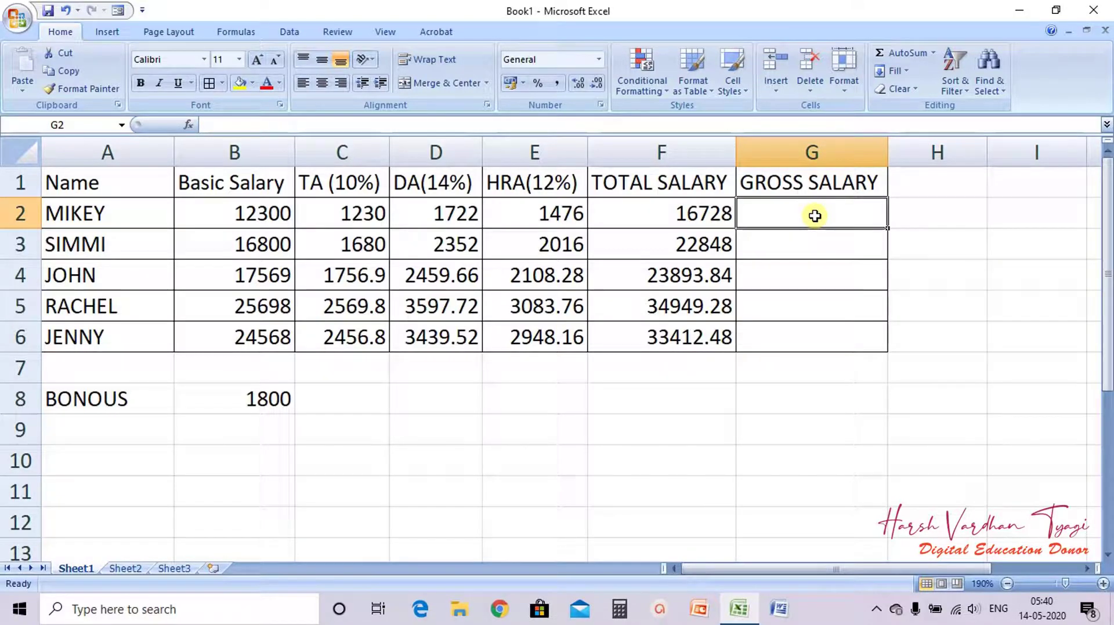
{"action": "type", "text": "="}
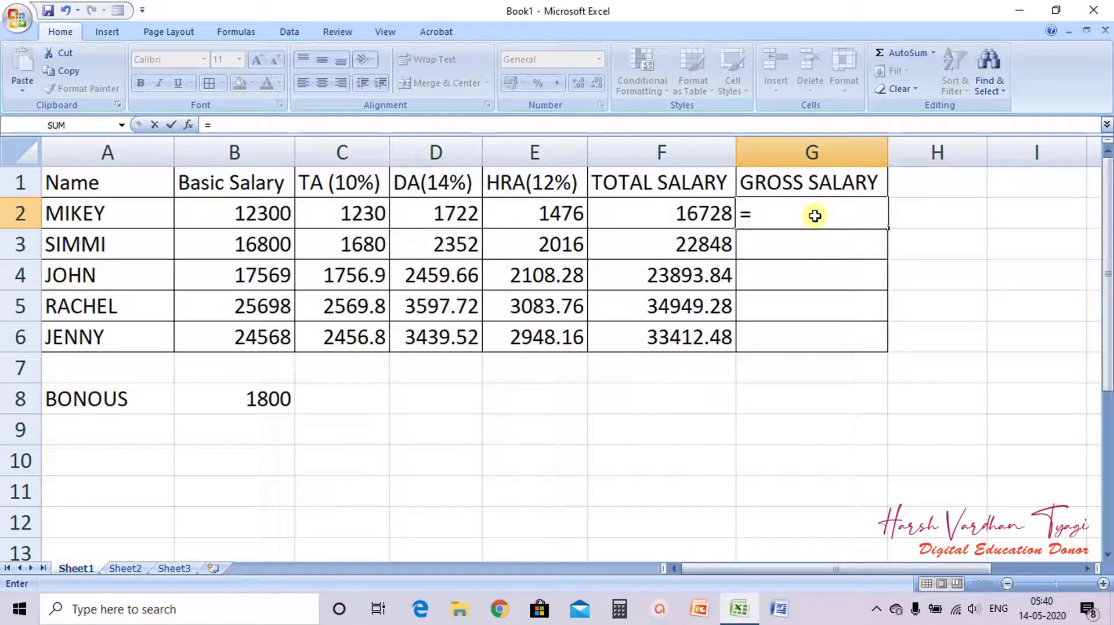
{"action": "type", "text": "(F"}
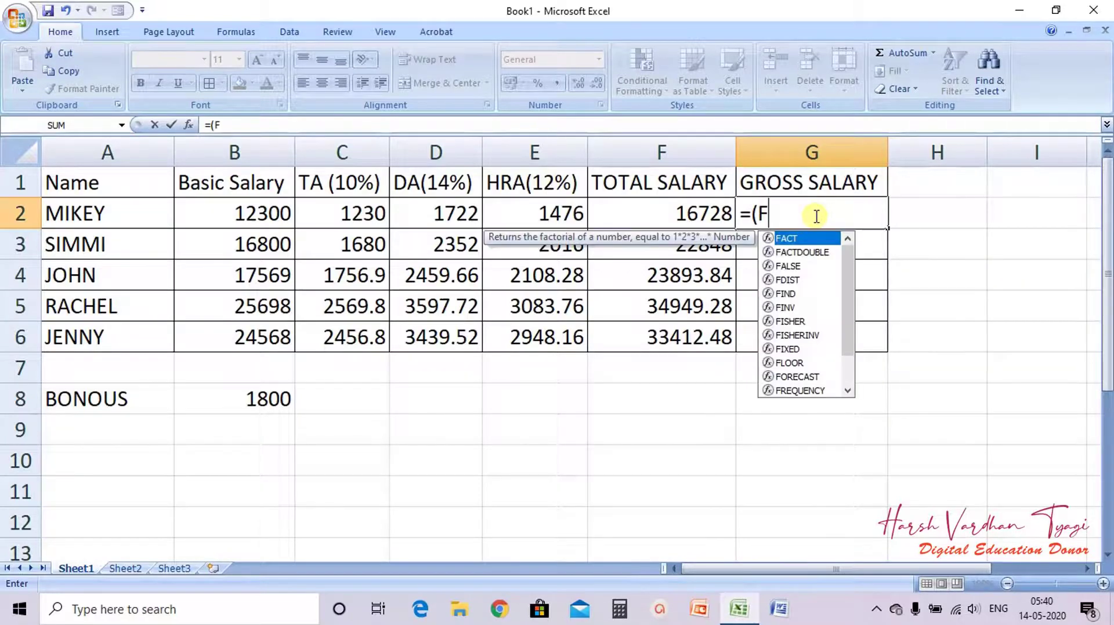
{"action": "type", "text": "2"}
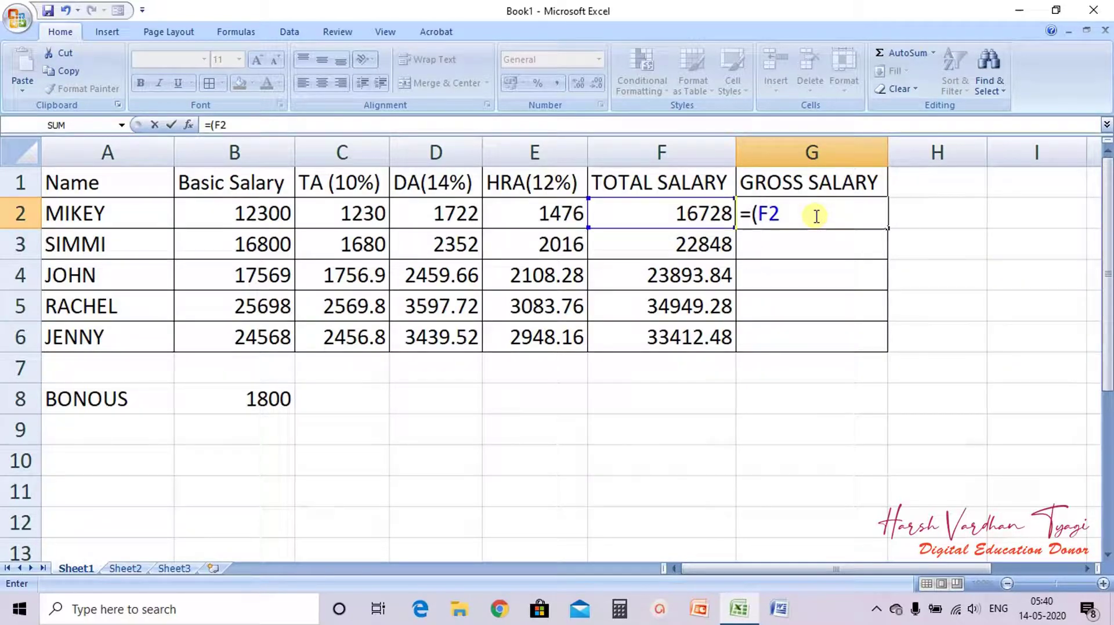
{"action": "type", "text": "+"}
{"action": "type", "text": "$B"}
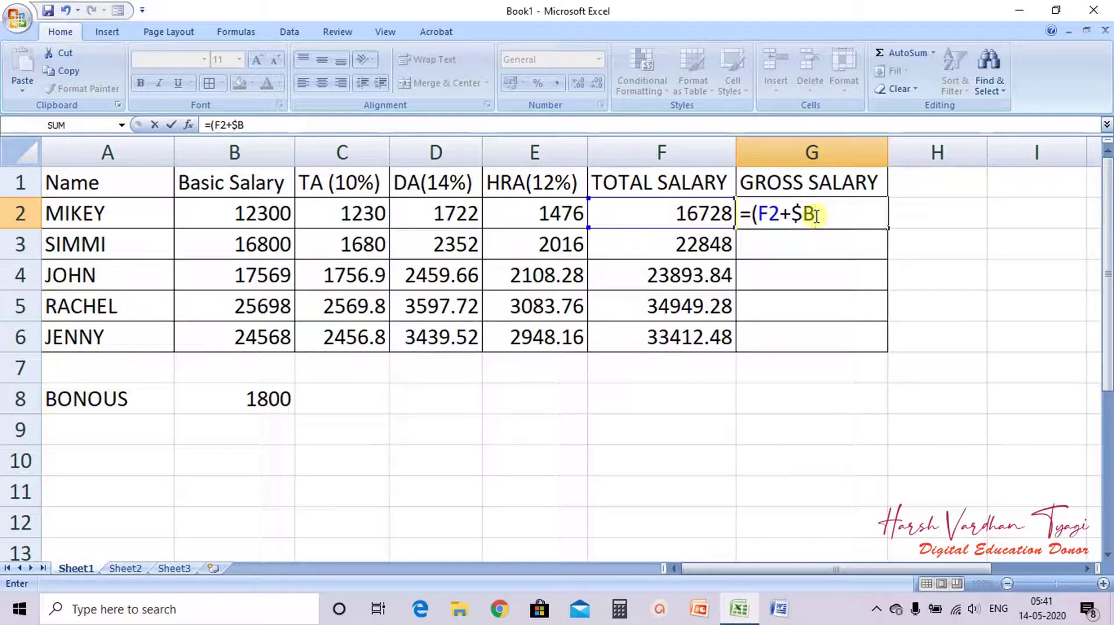
{"action": "type", "text": "$2"}
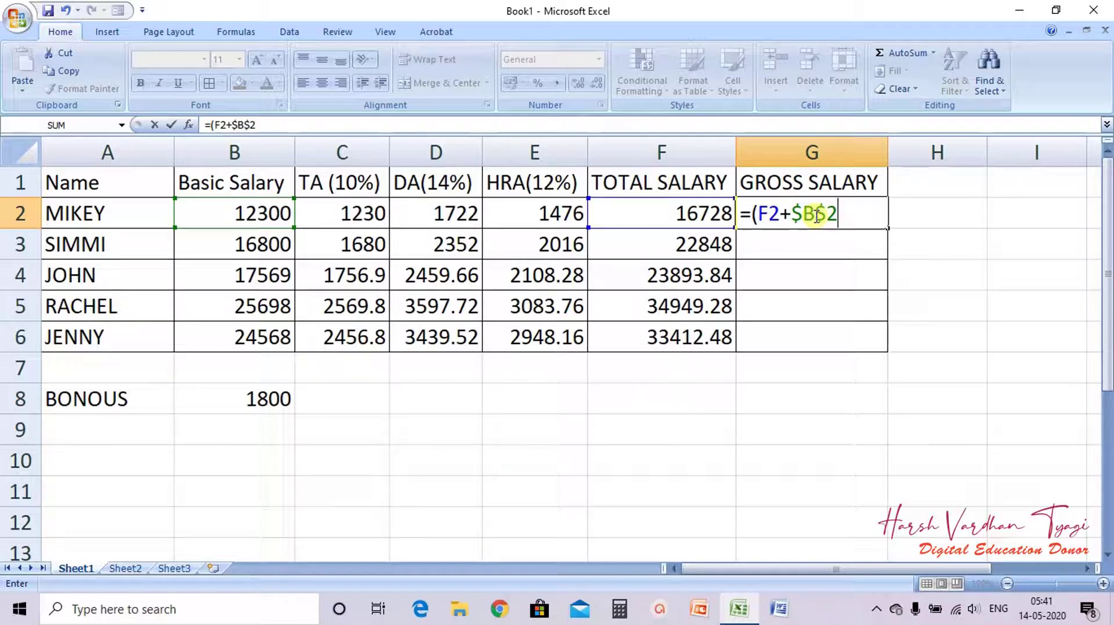
{"action": "key", "text": "BackSpace"}
{"action": "type", "text": "8"}
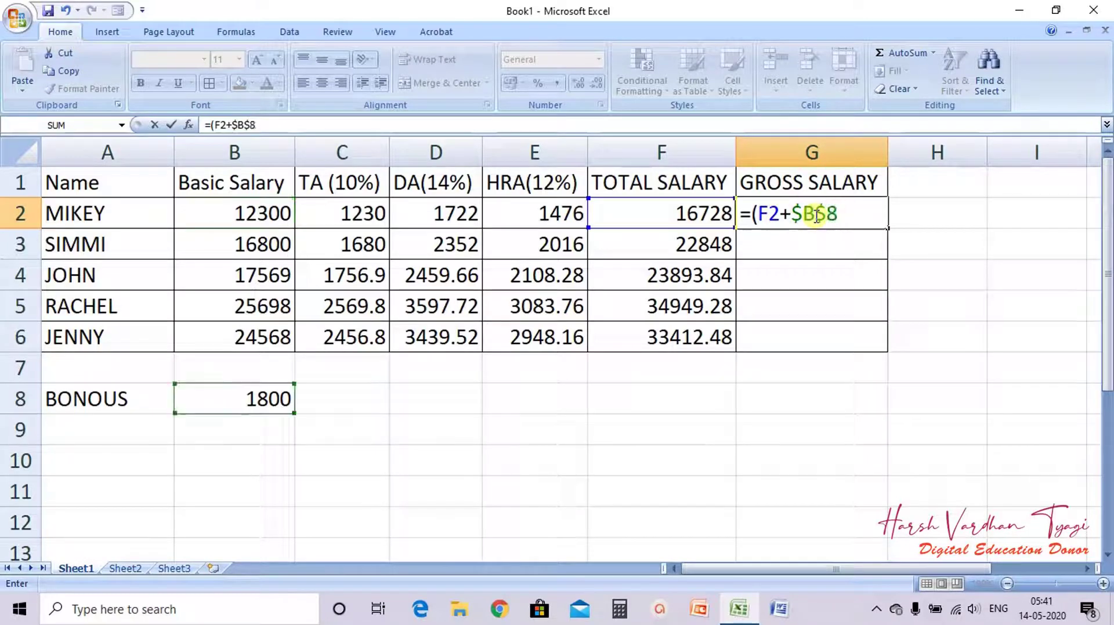
{"action": "type", "text": ")"}
{"action": "key", "text": "Return"}
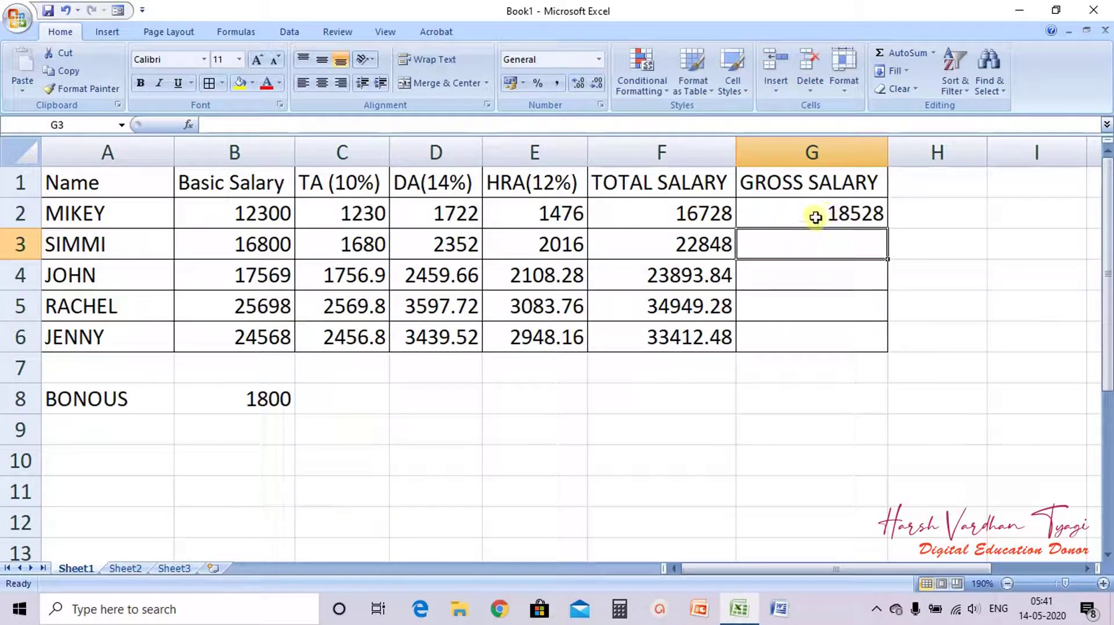
Fill the gross salary formula from G2 down to G6.
{"action": "left_click", "coordinate": [812, 215]}
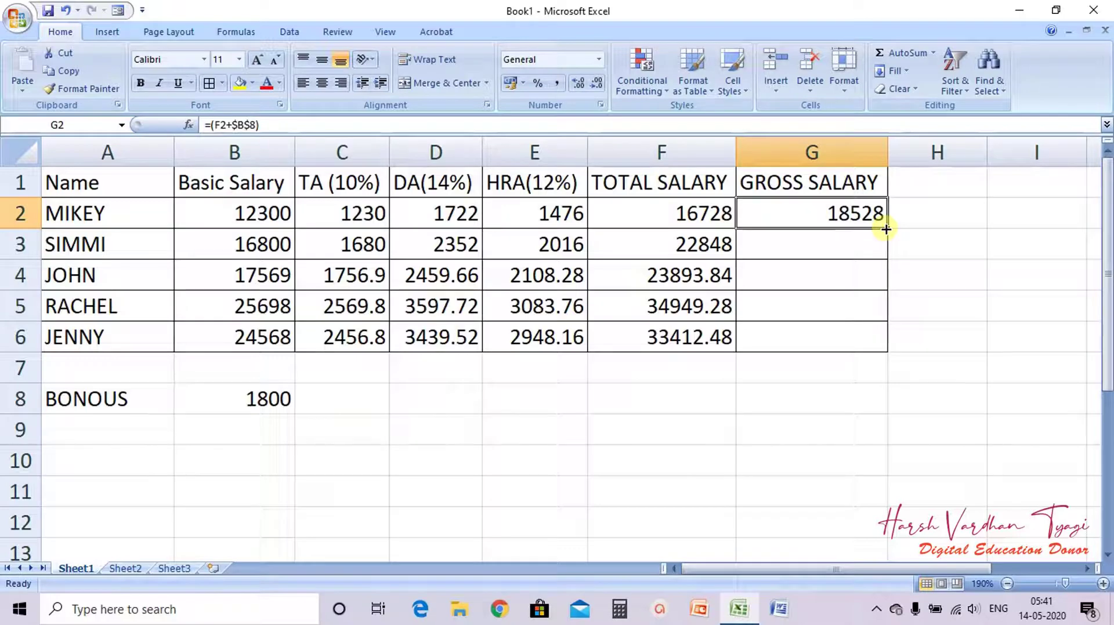
{"action": "left_click_drag", "start_coordinate": [886, 229], "coordinate": [875, 343]}
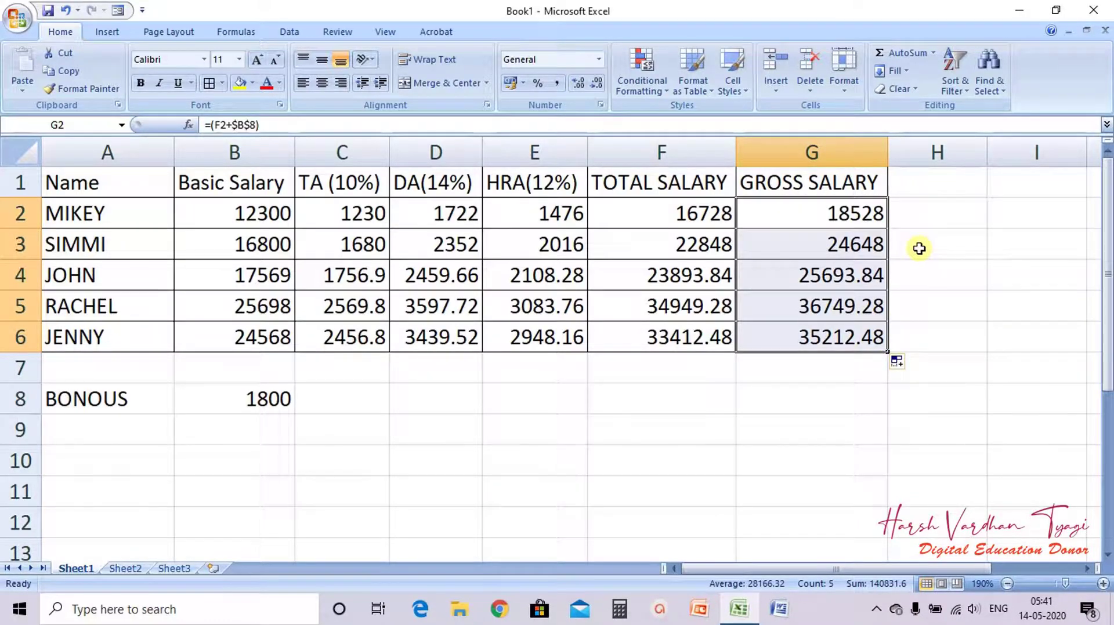
{"action": "left_click", "coordinate": [919, 248]}
Examine the formulas in G2 to G6 one by one and check their shared reference to the bonus cell B8.
{"action": "left_click", "coordinate": [835, 222]}
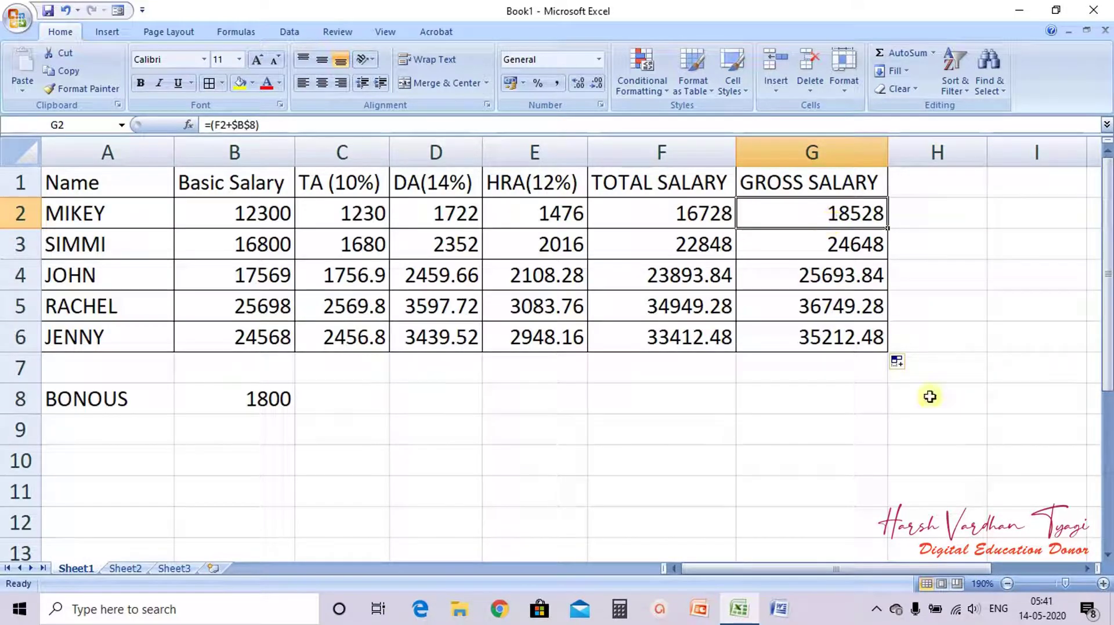
{"action": "key", "text": "Down"}
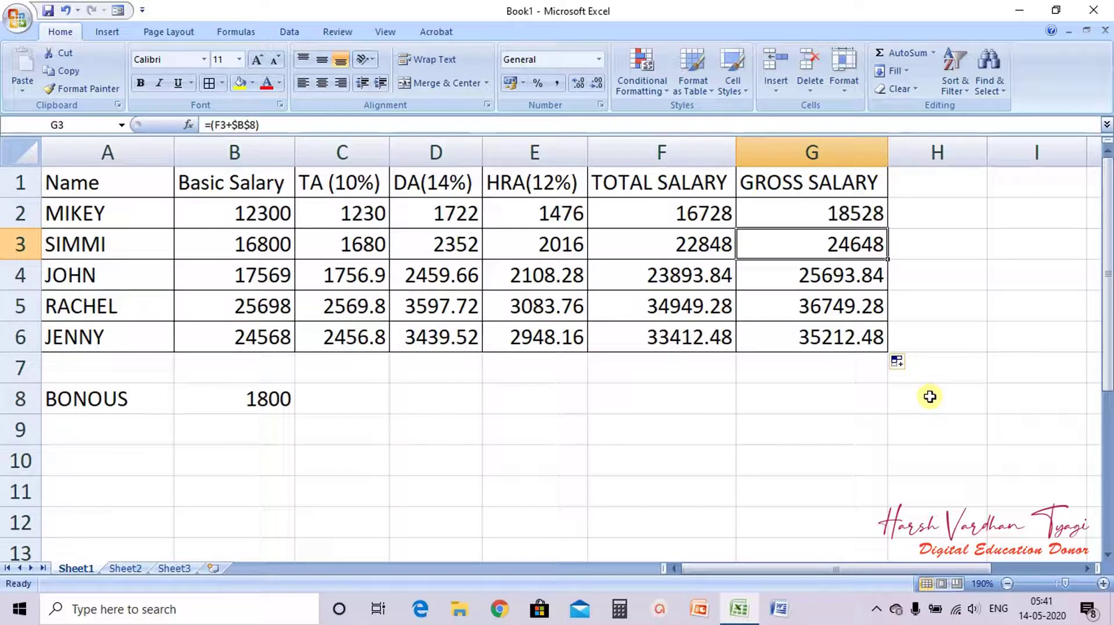
{"action": "key", "text": "Down"}
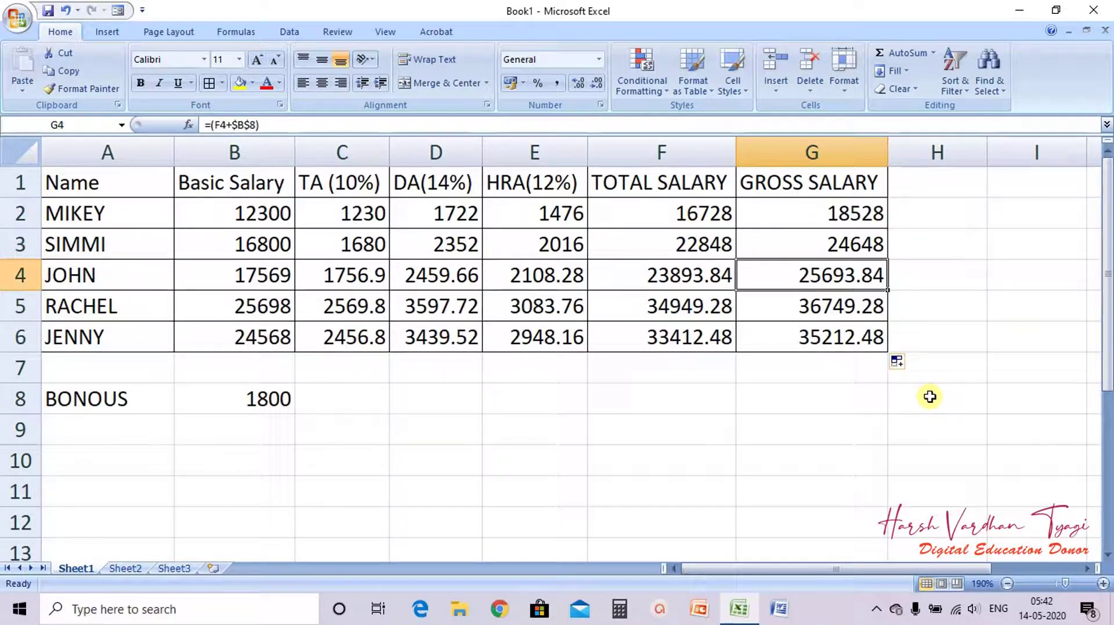
{"action": "key", "text": "Down"}
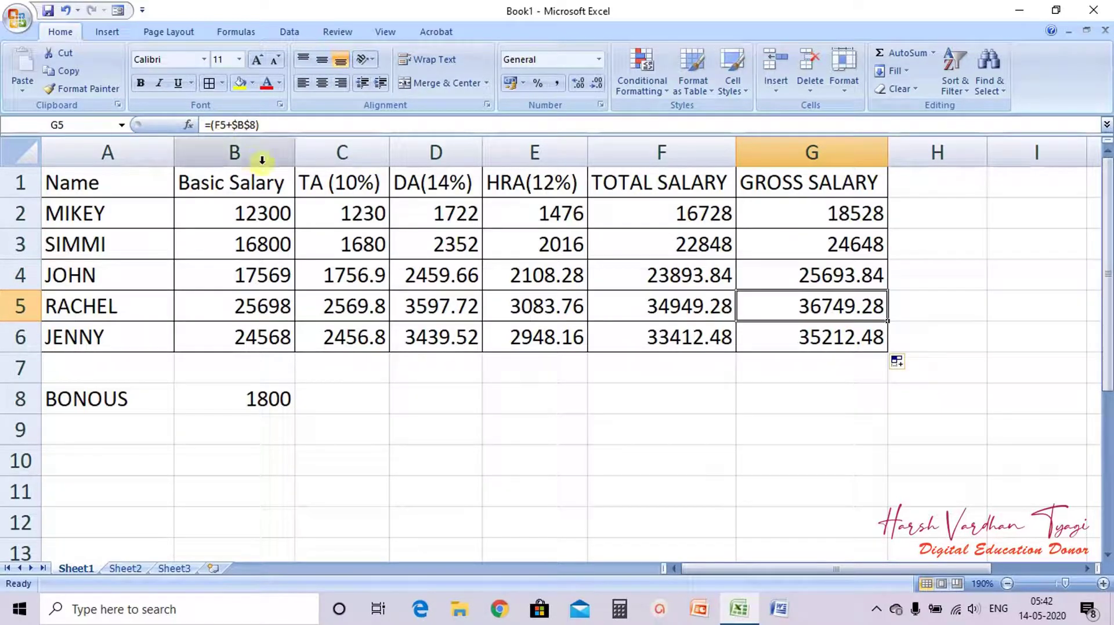
{"action": "key", "text": "Down"}
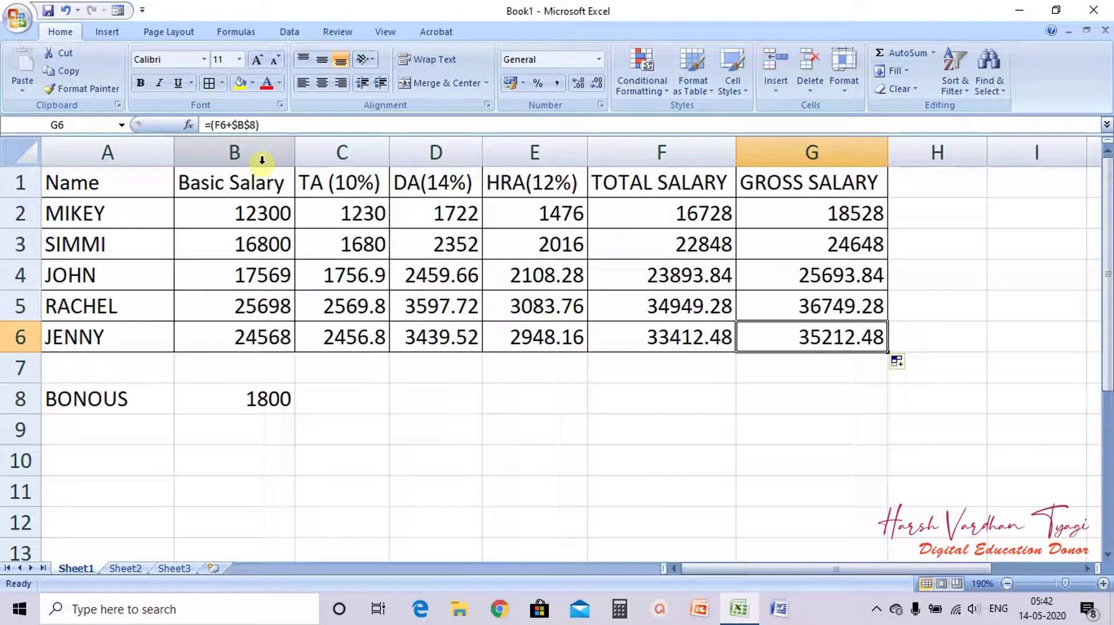
{"action": "left_click", "coordinate": [780, 212]}
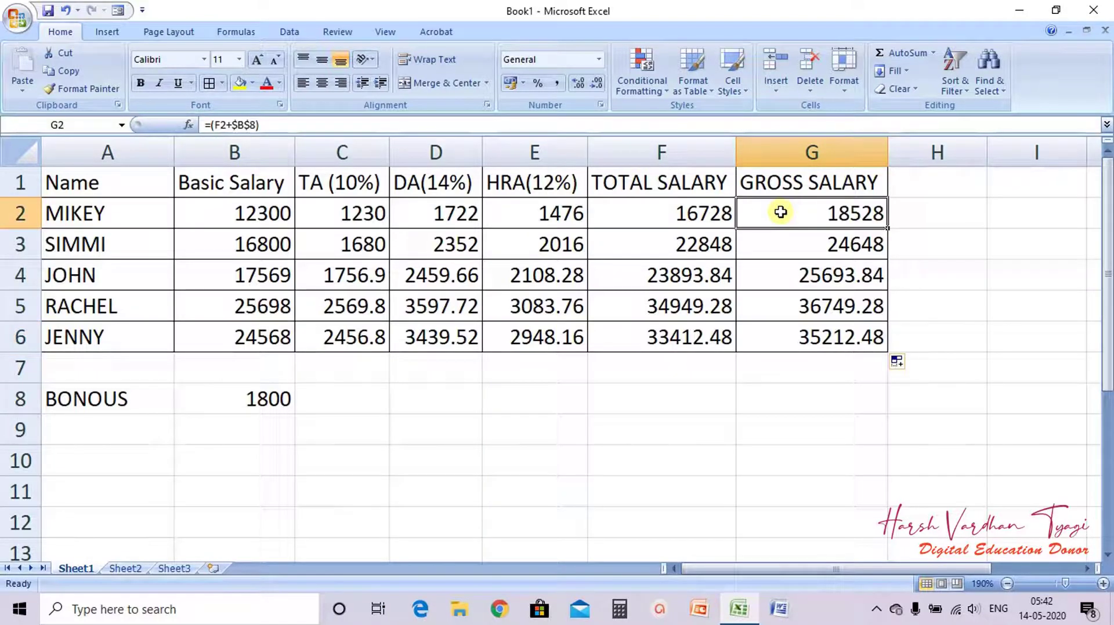
{"action": "key", "text": "Down"}
{"action": "key", "text": "Down"}
{"action": "key", "text": "Down"}
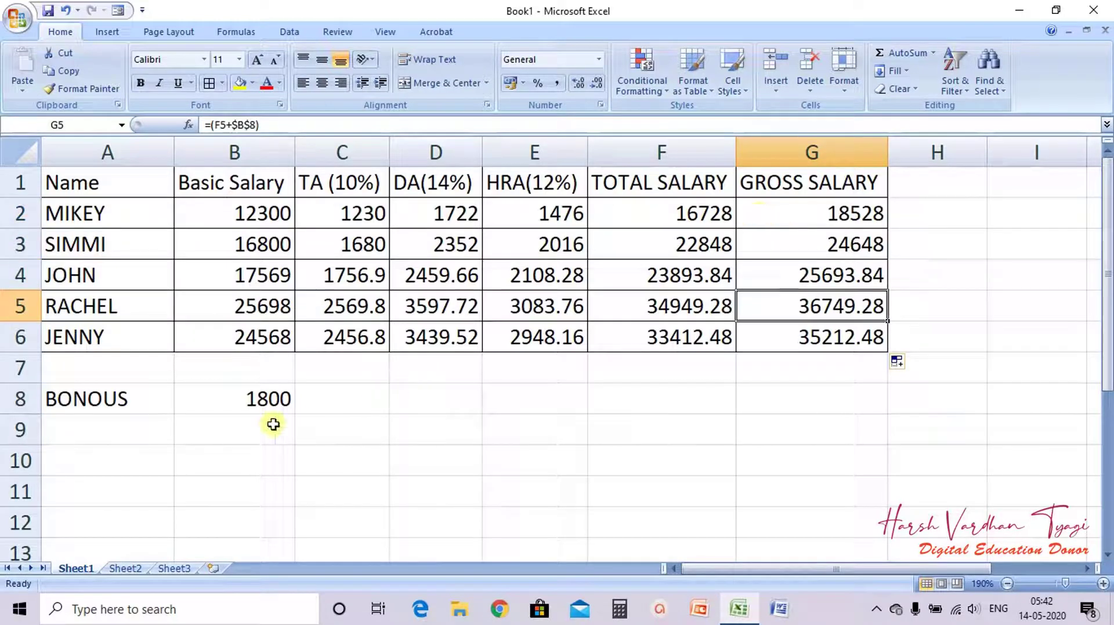
{"action": "left_click", "coordinate": [248, 407]}
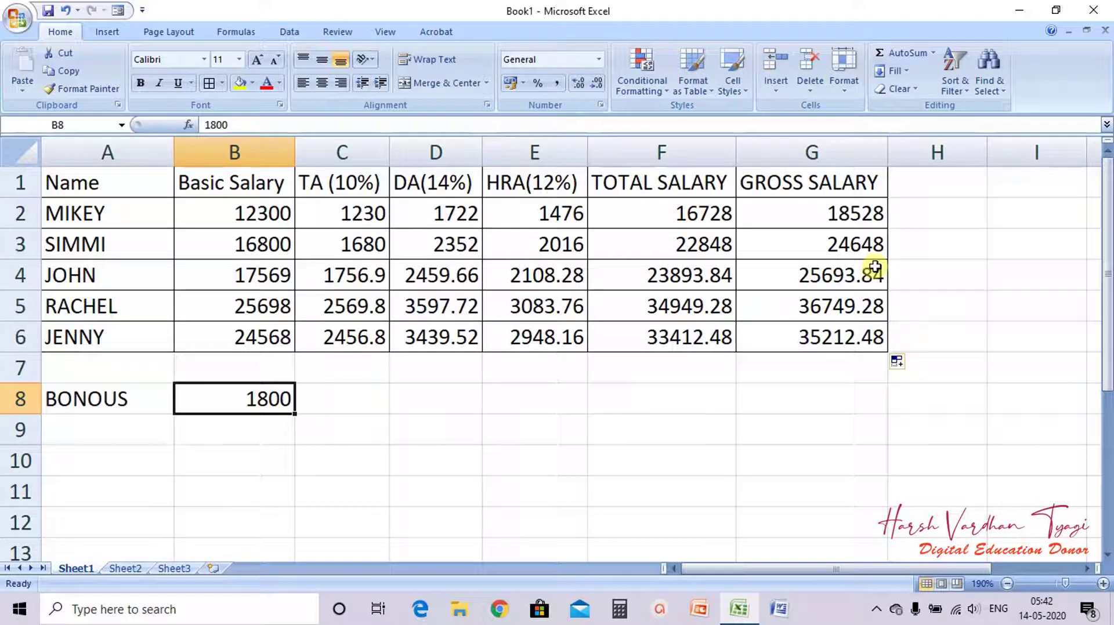
{"action": "left_click", "coordinate": [805, 216]}
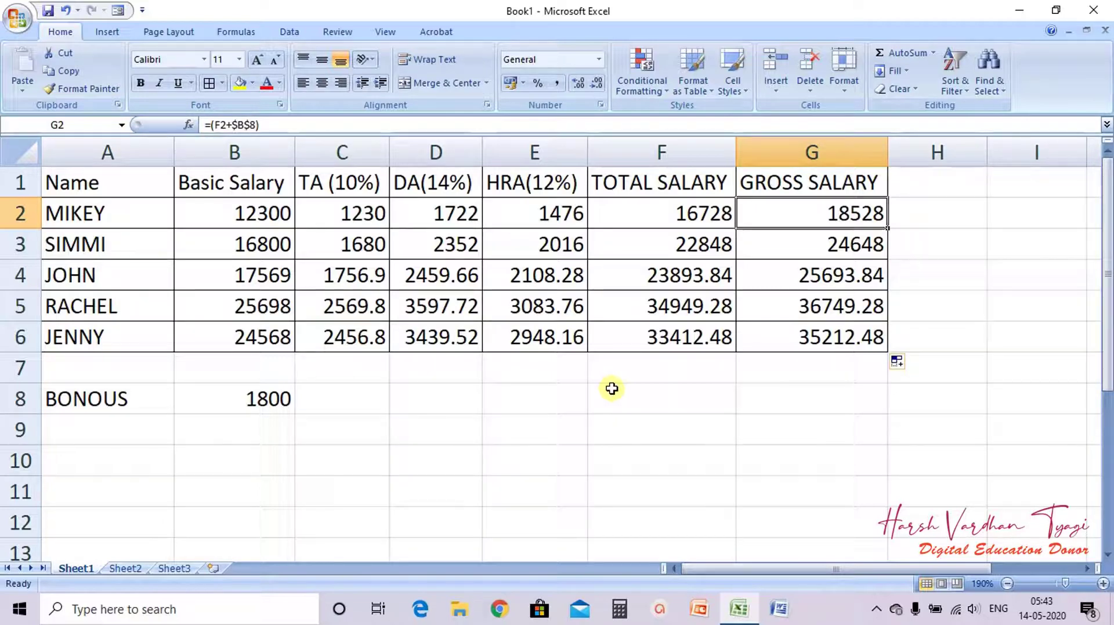
{"action": "left_click", "coordinate": [921, 221]}
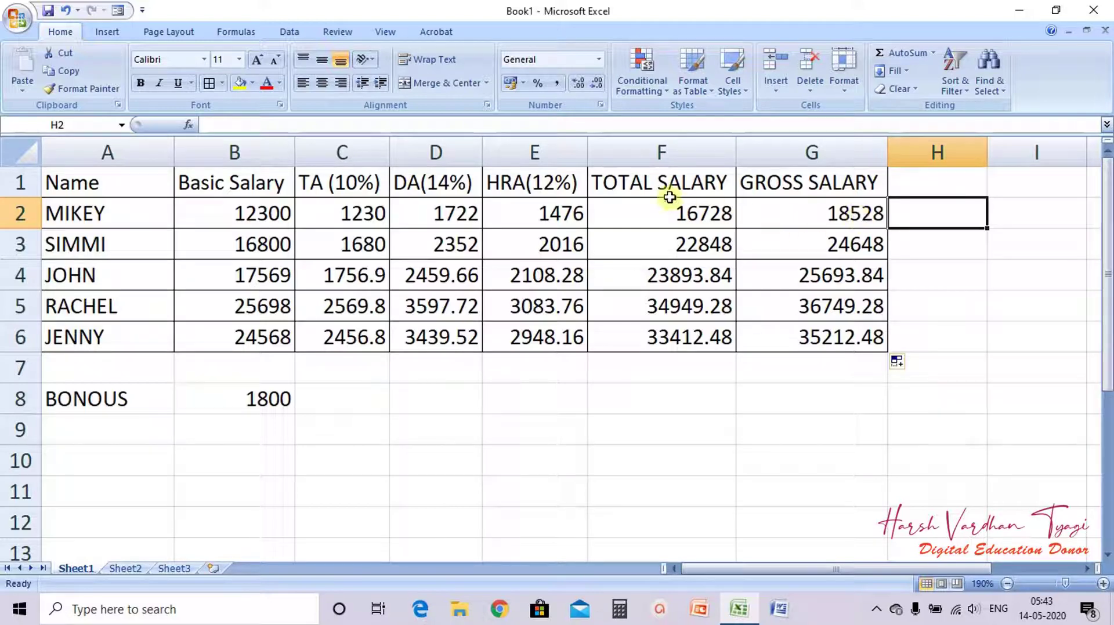
Write =($B$2:$E$2) in H2 with absolute references to the cells summed by the total salary formula in F2.
{"action": "left_click", "coordinate": [677, 213]}
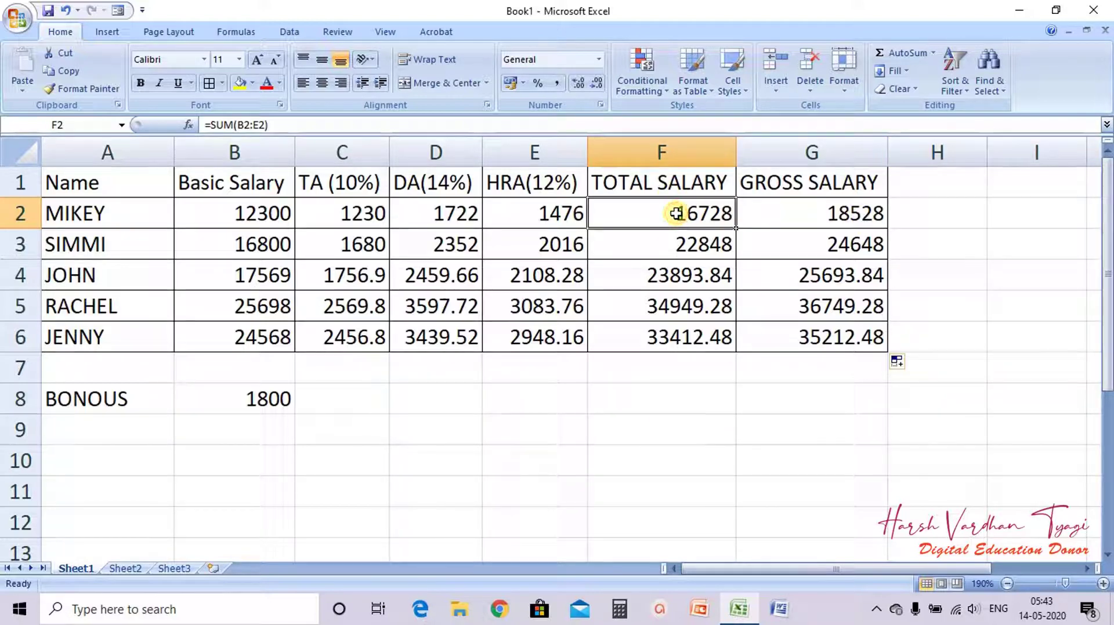
{"action": "left_click", "coordinate": [926, 210]}
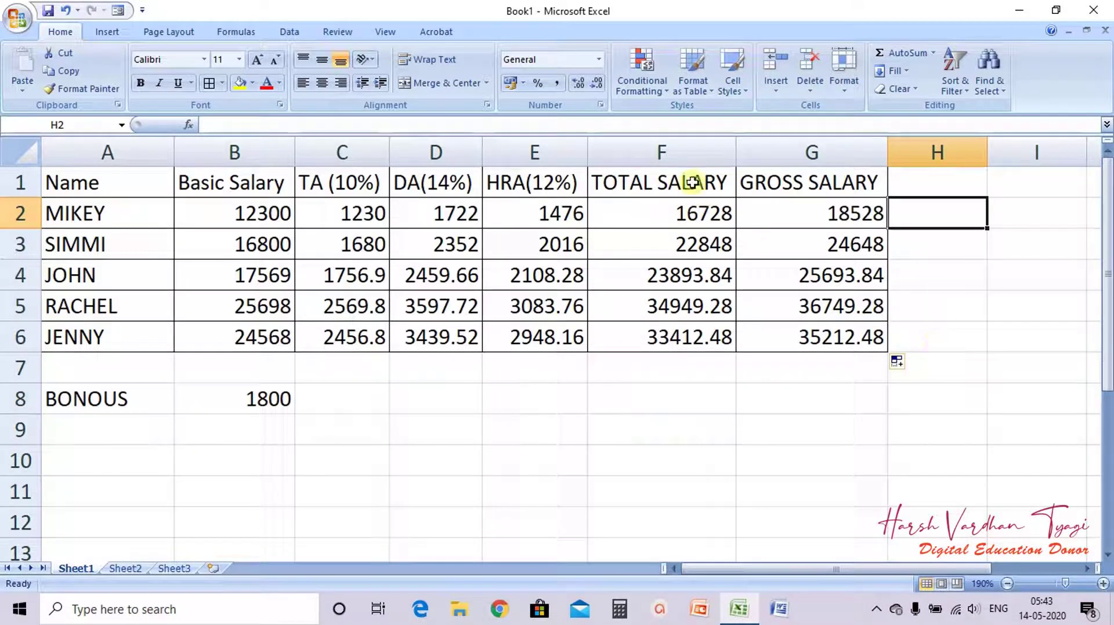
{"action": "left_click", "coordinate": [693, 213]}
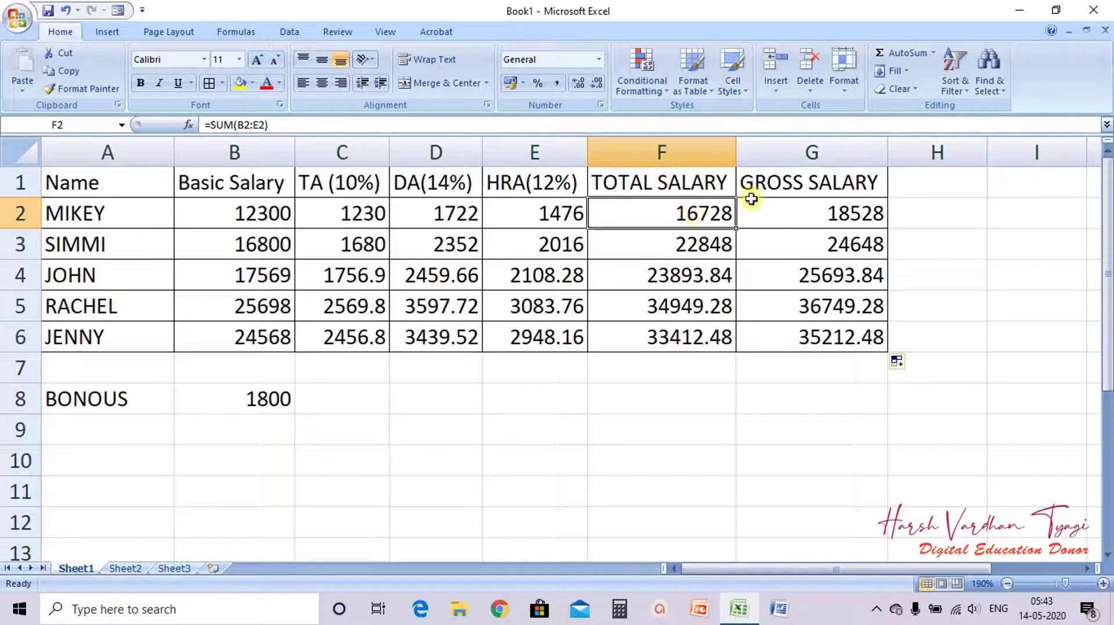
{"action": "left_click", "coordinate": [940, 214]}
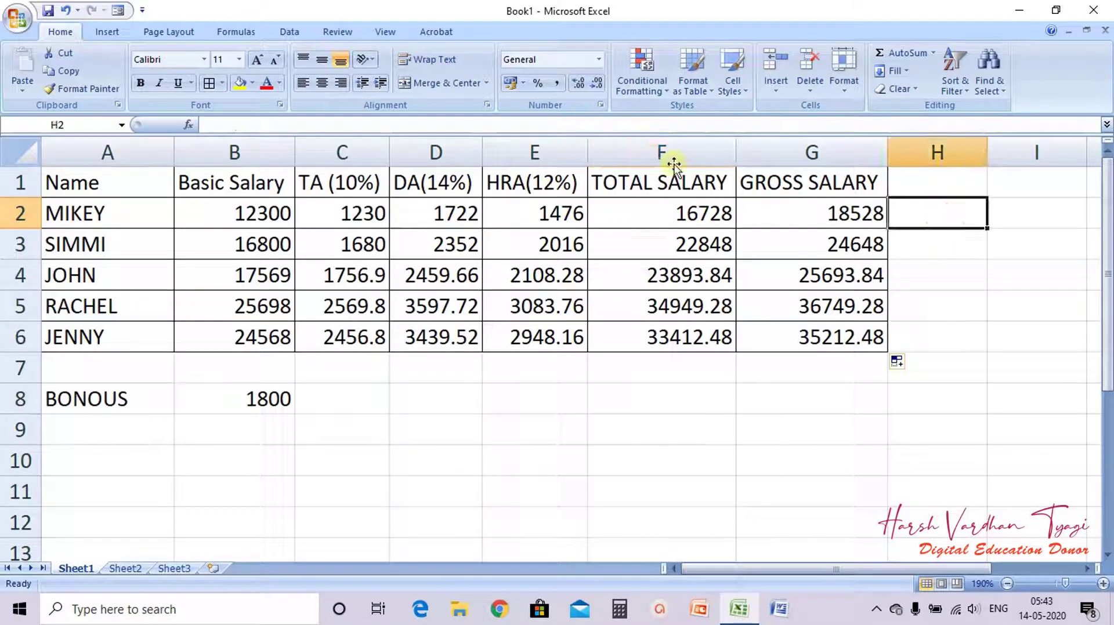
{"action": "left_click", "coordinate": [374, 127]}
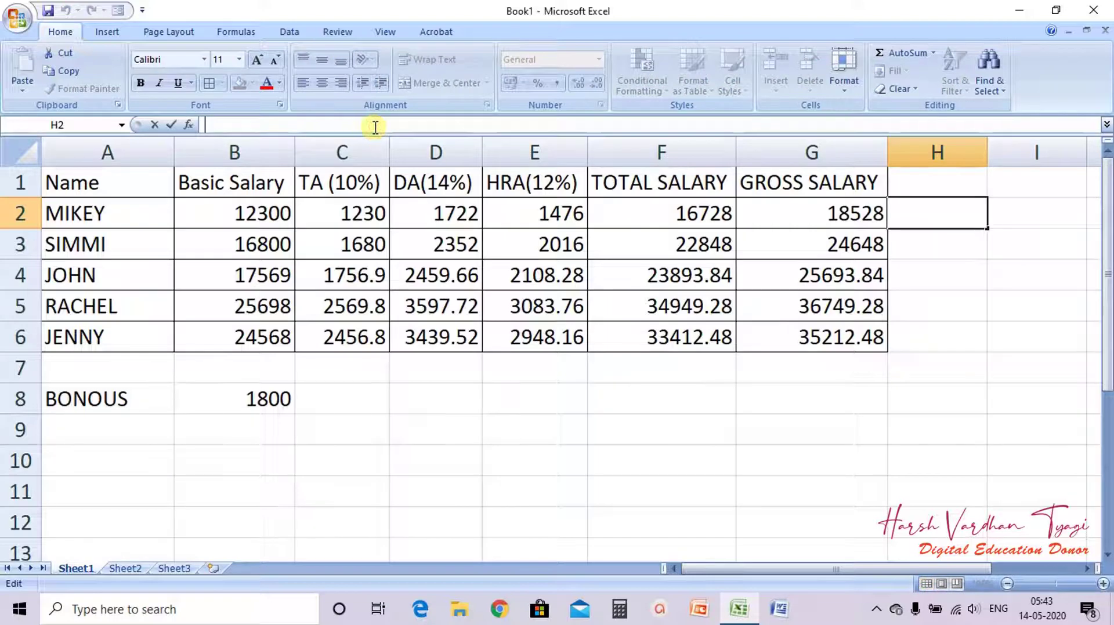
{"action": "type", "text": "="}
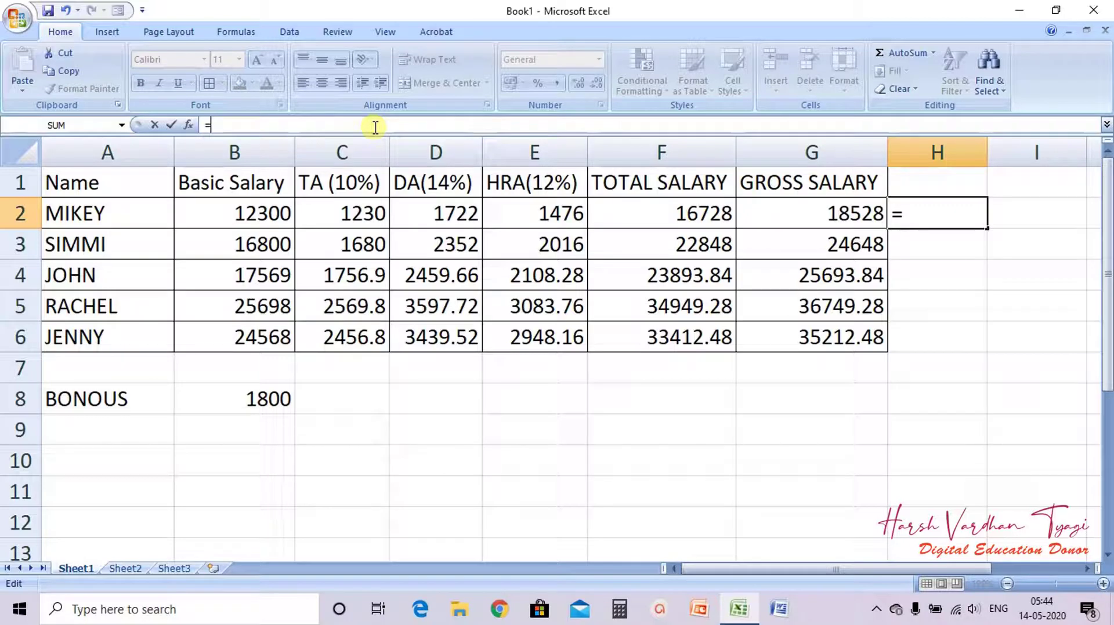
{"action": "type", "text": "("}
{"action": "type", "text": "$B"}
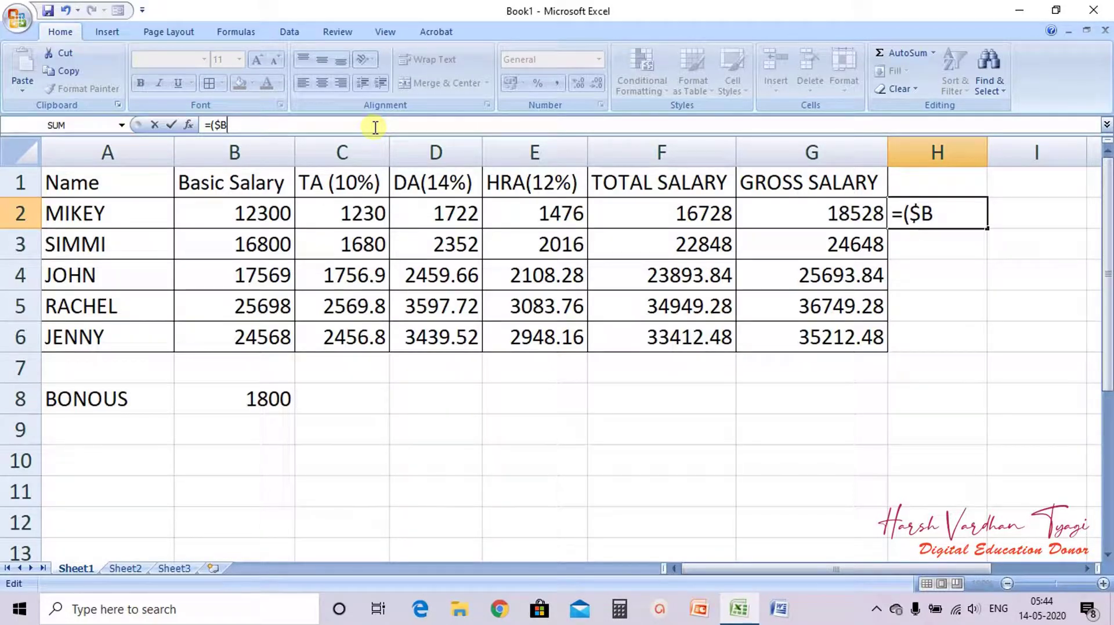
{"action": "type", "text": "$2"}
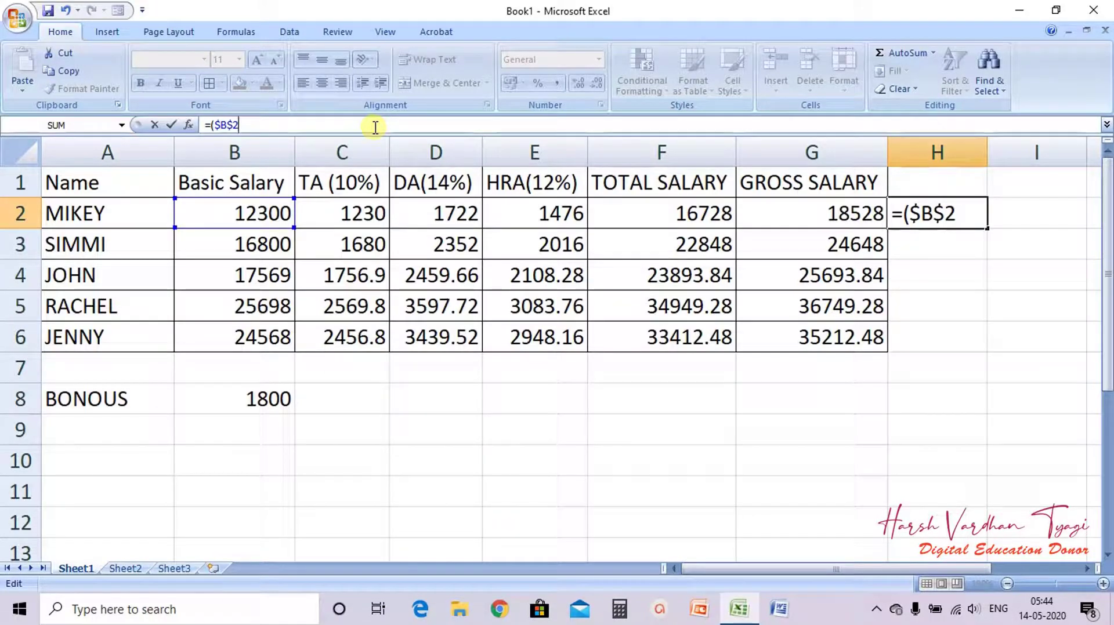
{"action": "type", "text": ":"}
{"action": "type", "text": "$E$2"}
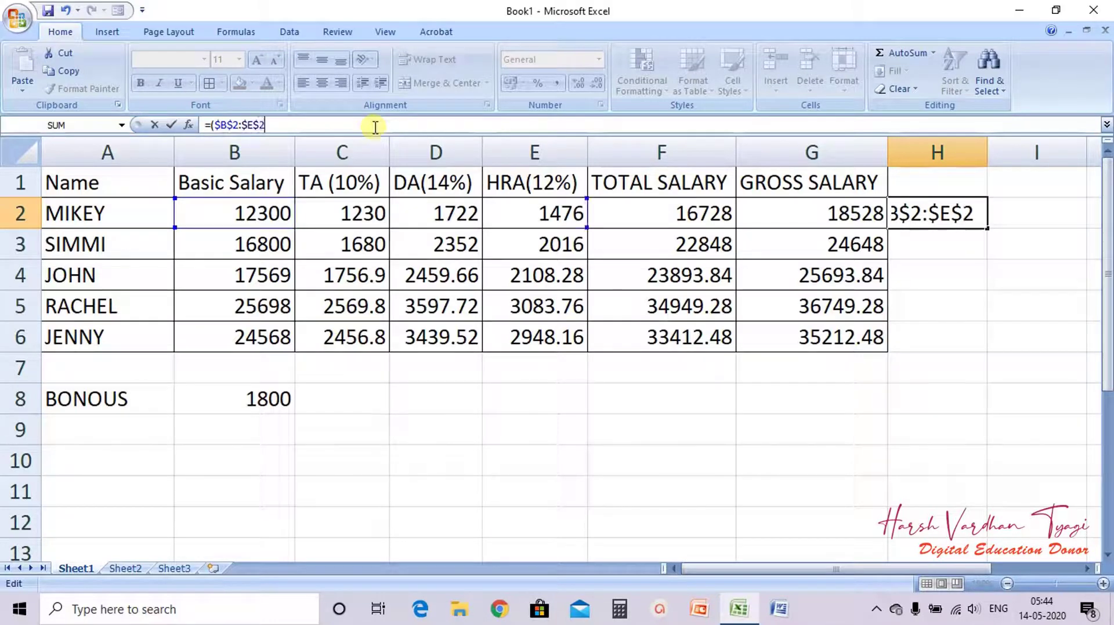
{"action": "type", "text": ")"}
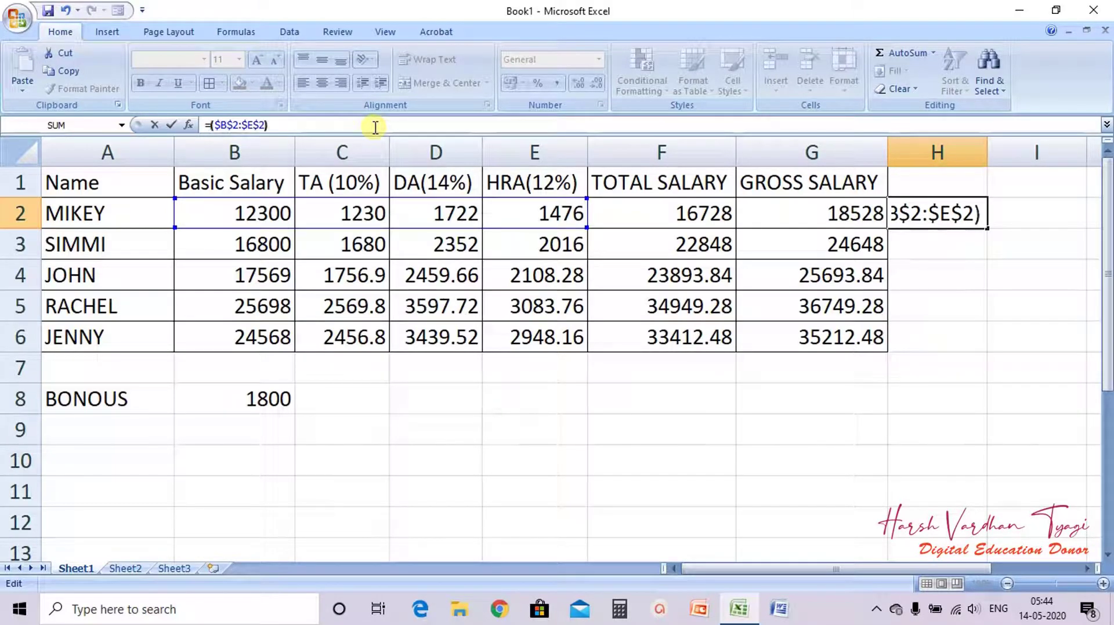
Add the SUM function before the bracket in H2 and commit the formula as =SUM($B$2:$E$2).
{"action": "key", "text": "Left"}
{"action": "key", "text": "Left"}
{"action": "key", "text": "Left"}
{"action": "key", "text": "Left"}
{"action": "key", "text": "Left"}
{"action": "key", "text": "Left"}
{"action": "key", "text": "Left"}
{"action": "key", "text": "Left"}
{"action": "key", "text": "Left"}
{"action": "key", "text": "Left"}
{"action": "key", "text": "Left"}
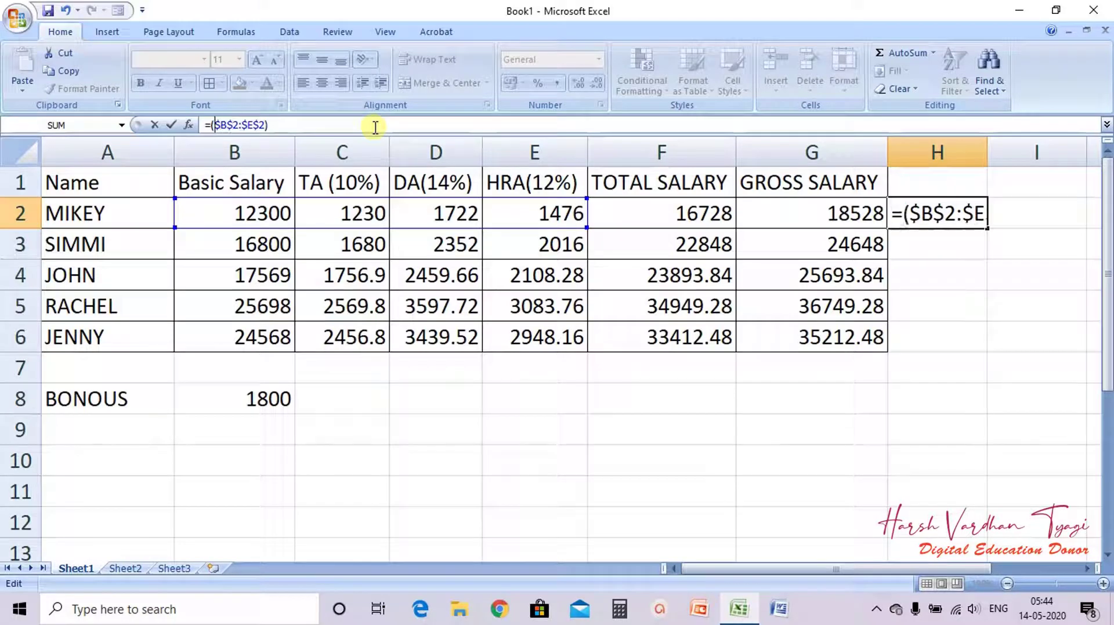
{"action": "type", "text": "SUM"}
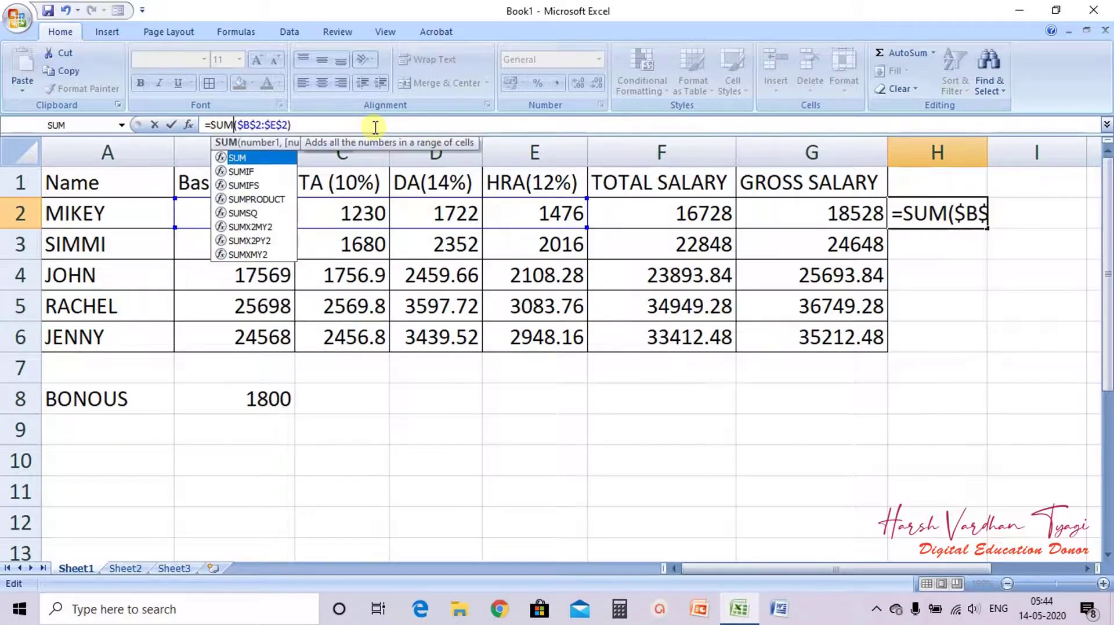
{"action": "key", "text": "Return"}
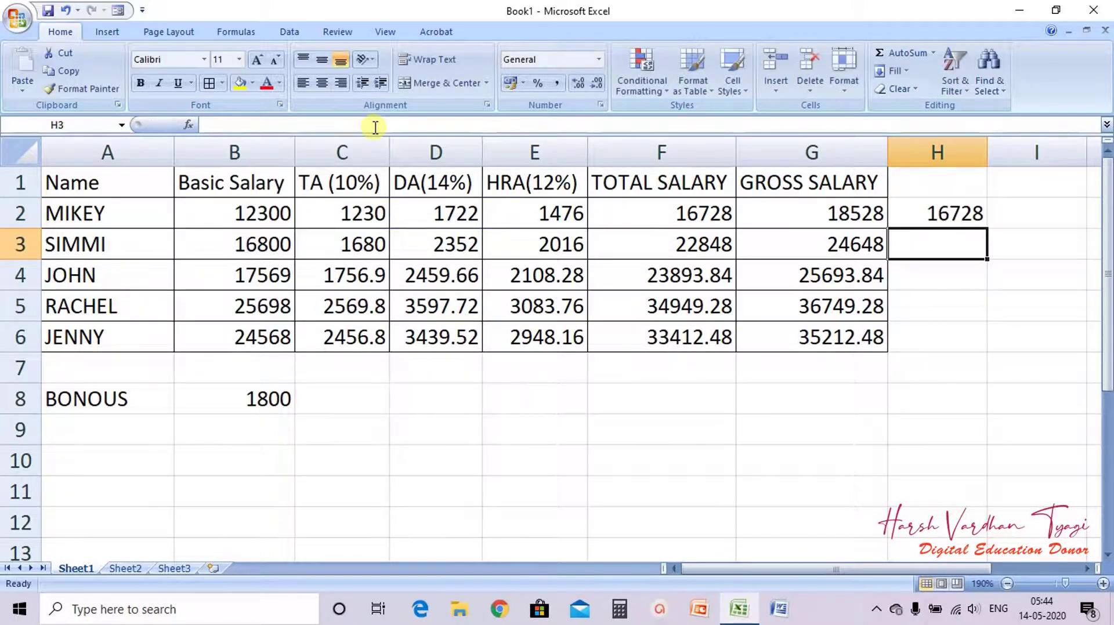
Copy the absolute-reference SUM formula from H2 into each of the cells H3 to H6.
{"action": "left_click", "coordinate": [924, 210]}
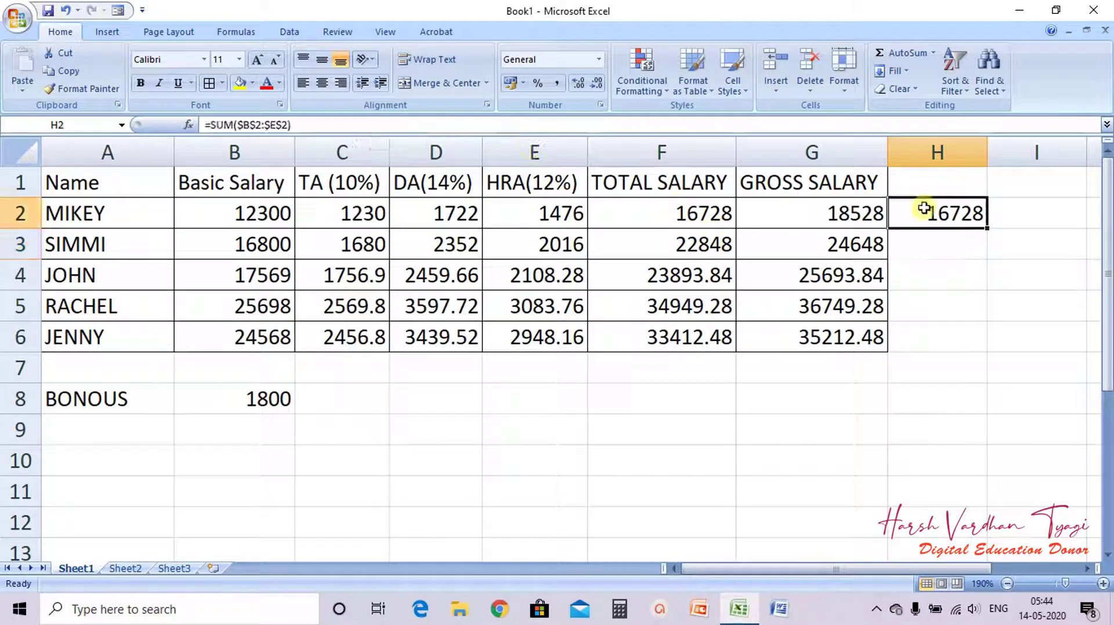
{"action": "left_click", "coordinate": [677, 214]}
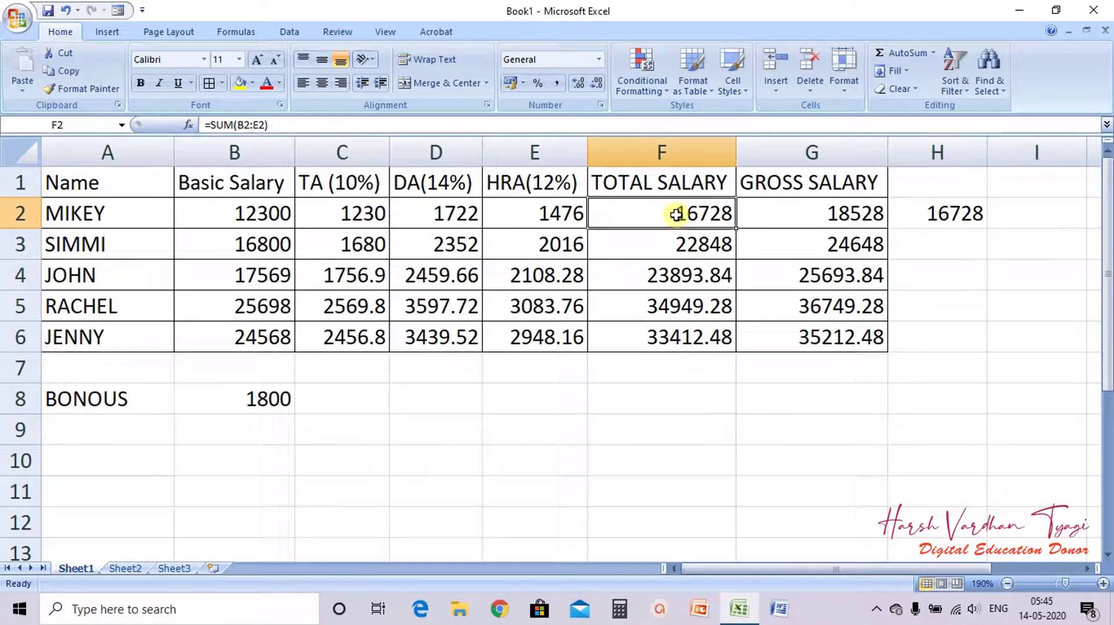
{"action": "left_click", "coordinate": [940, 207]}
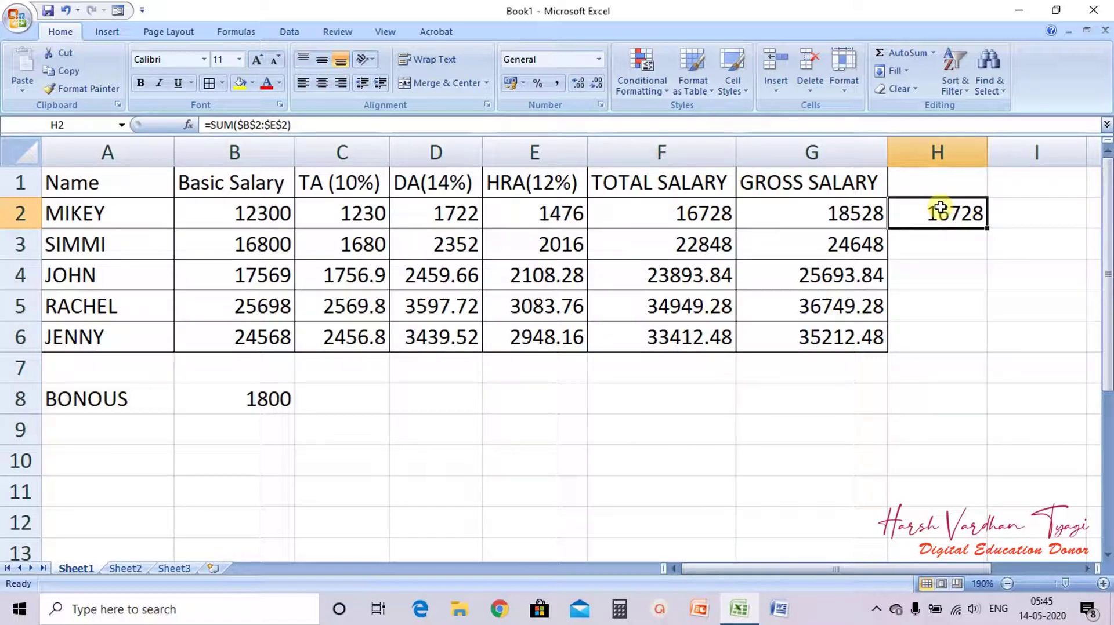
{"action": "key", "text": "ctrl+c"}
{"action": "key", "text": "Down"}
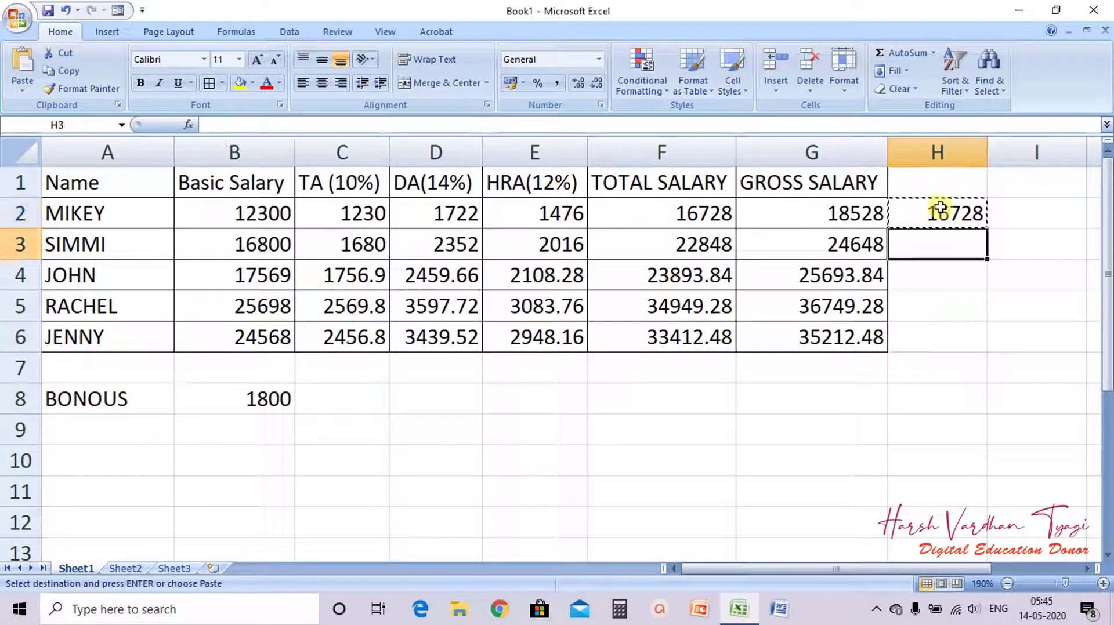
{"action": "key", "text": "ctrl+v"}
{"action": "key", "text": "Down"}
{"action": "key", "text": "ctrl+v"}
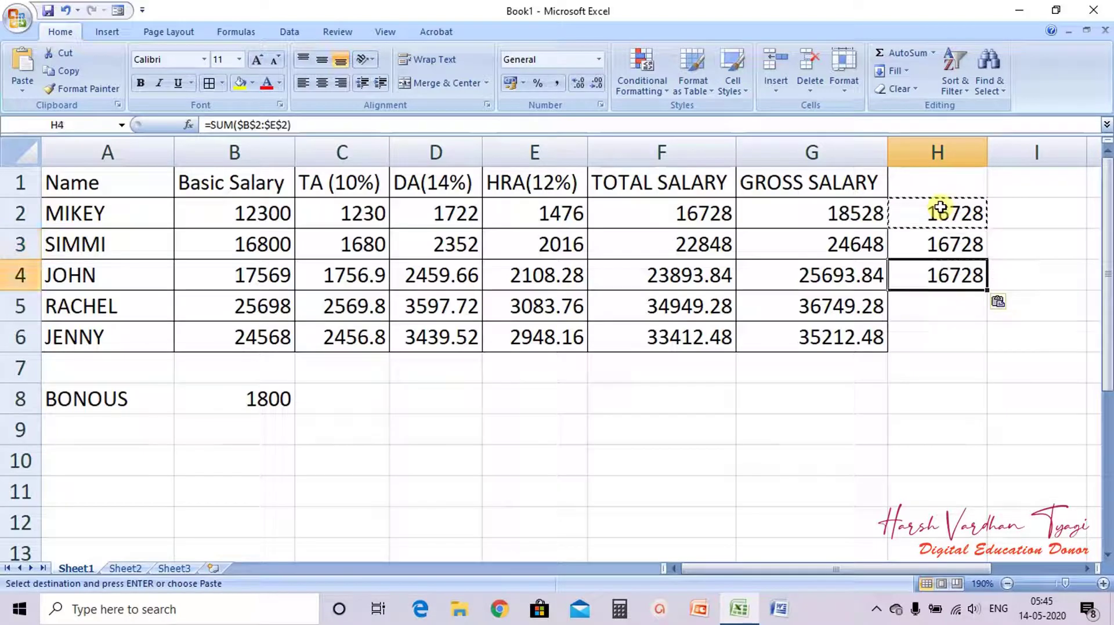
{"action": "key", "text": "Down"}
{"action": "key", "text": "ctrl+v"}
{"action": "key", "text": "Down"}
{"action": "key", "text": "ctrl+v"}
{"action": "key", "text": "Down"}
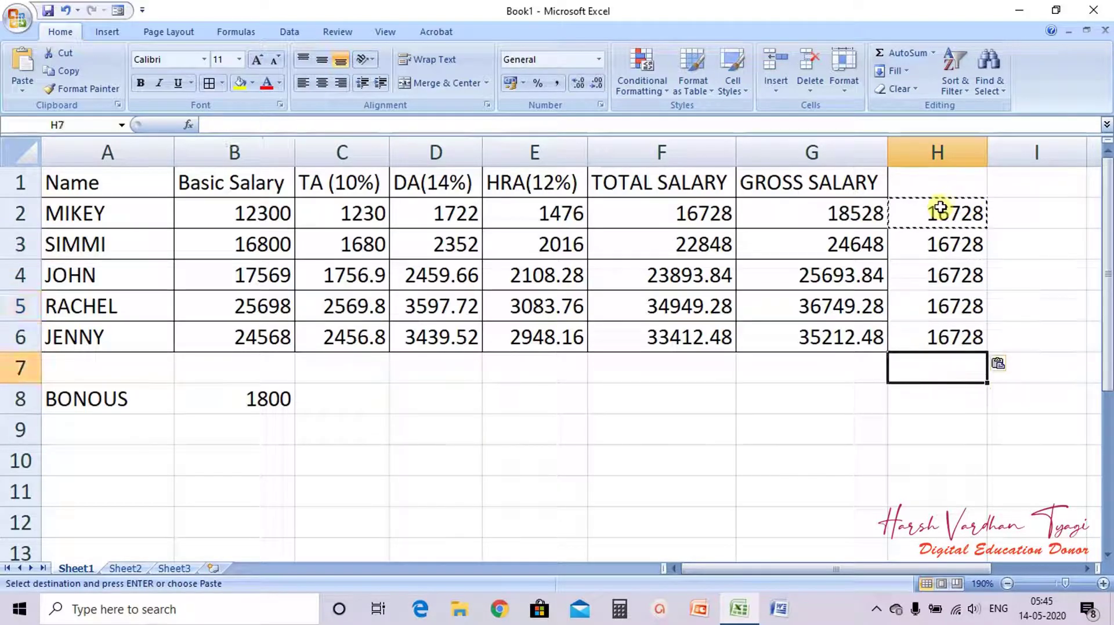
Paste the copied H2 formula into the scattered empty cells F10, C11, H11 and E9, and end copy mode.
{"action": "left_click", "coordinate": [622, 465]}
{"action": "key", "text": "ctrl+v"}
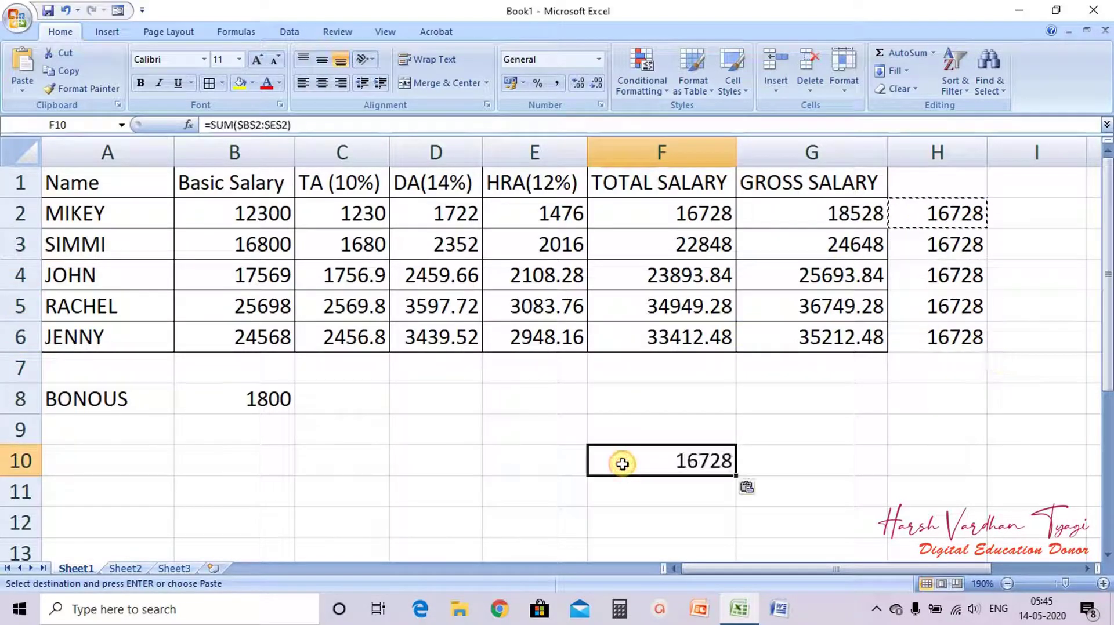
{"action": "left_click", "coordinate": [383, 488]}
{"action": "key", "text": "ctrl+v"}
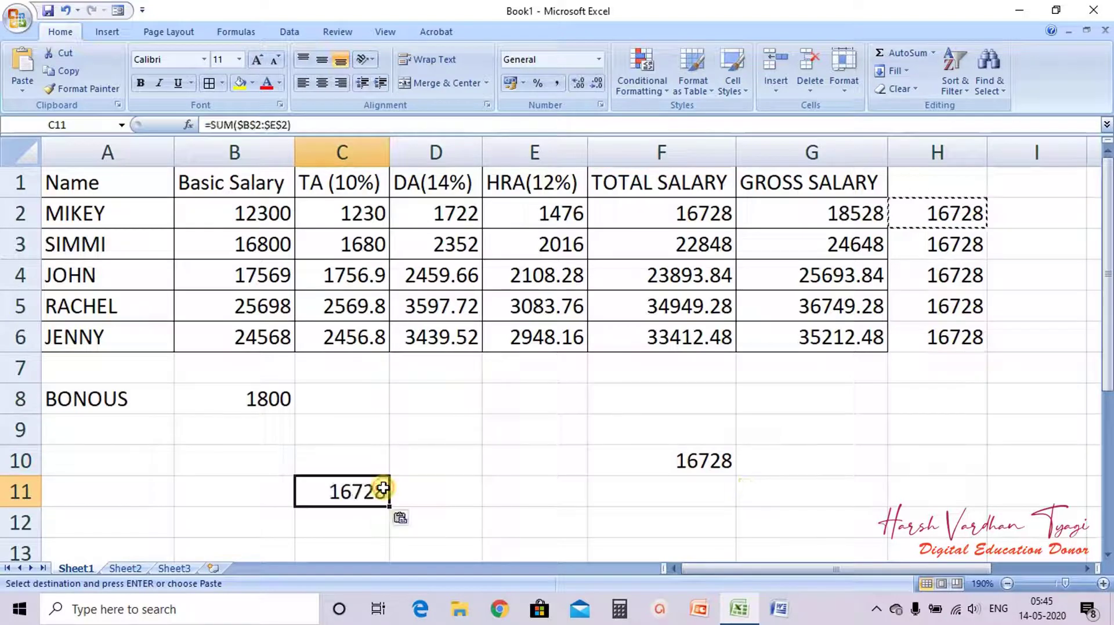
{"action": "left_click", "coordinate": [899, 496]}
{"action": "key", "text": "ctrl+v"}
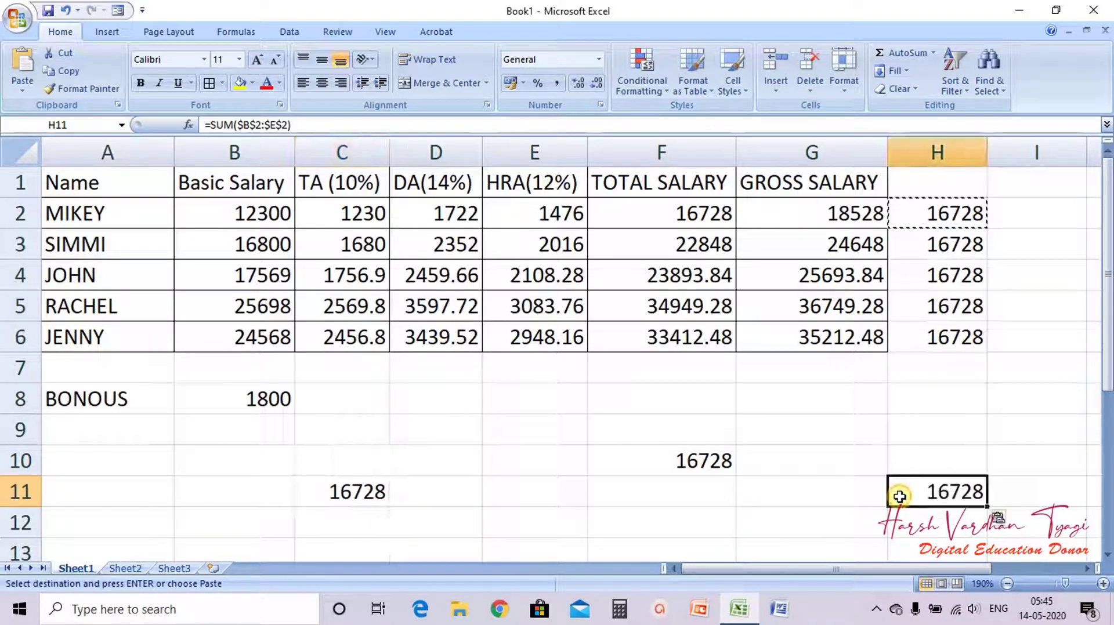
{"action": "left_click", "coordinate": [530, 432]}
{"action": "key", "text": "ctrl+v"}
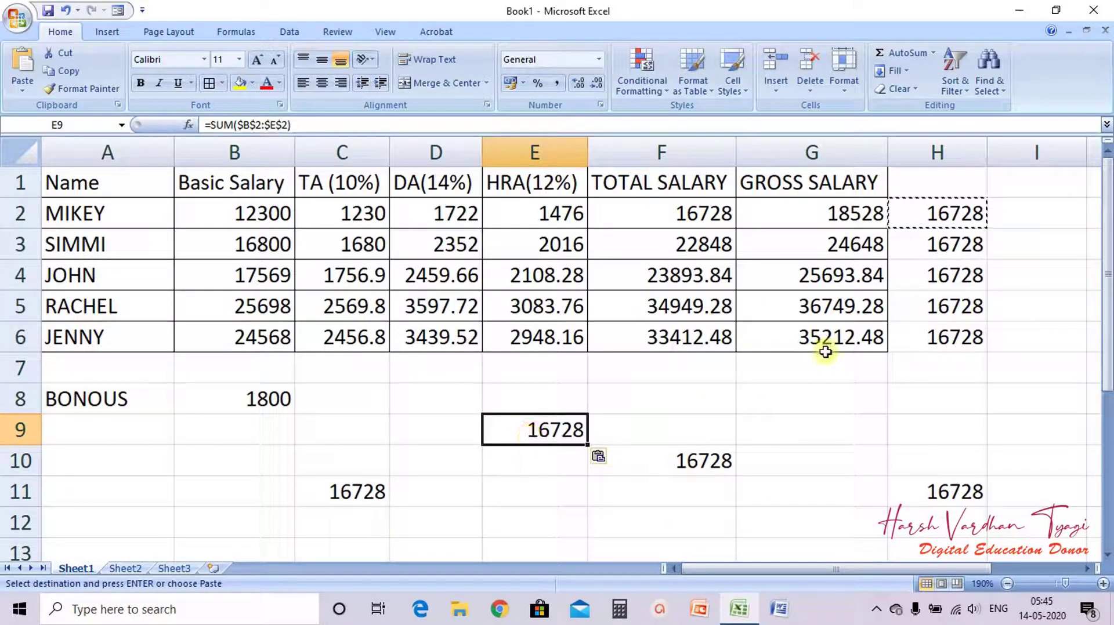
{"action": "double_click", "coordinate": [798, 406]}
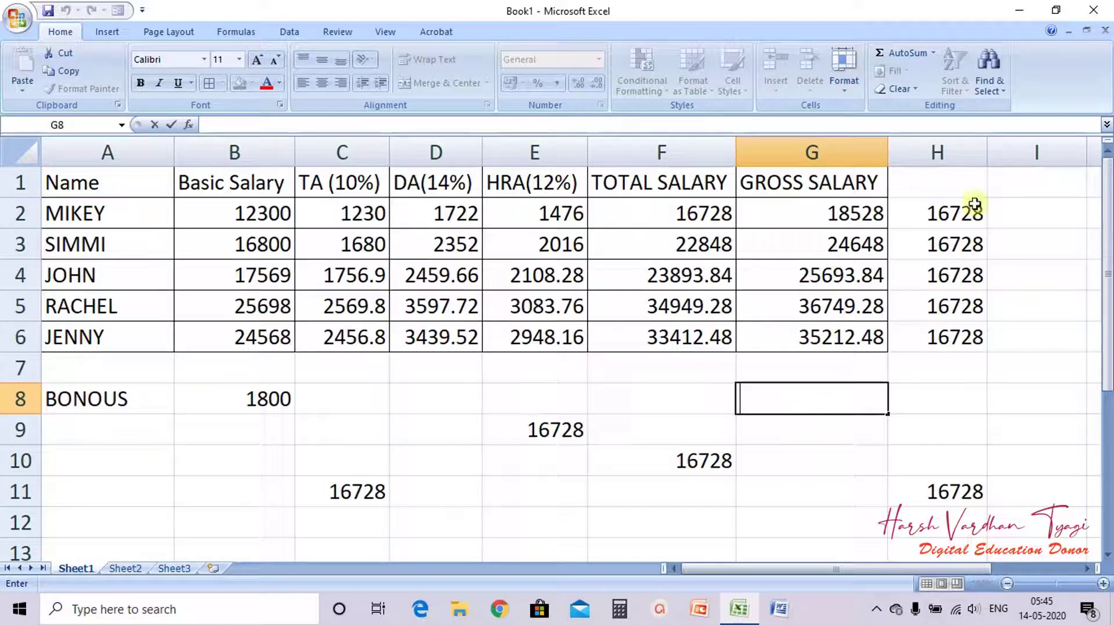
Examine the absolute formula in H2 and the mixed relative and absolute references in the gross salary formulas from G2 to G6.
{"action": "left_click", "coordinate": [943, 228]}
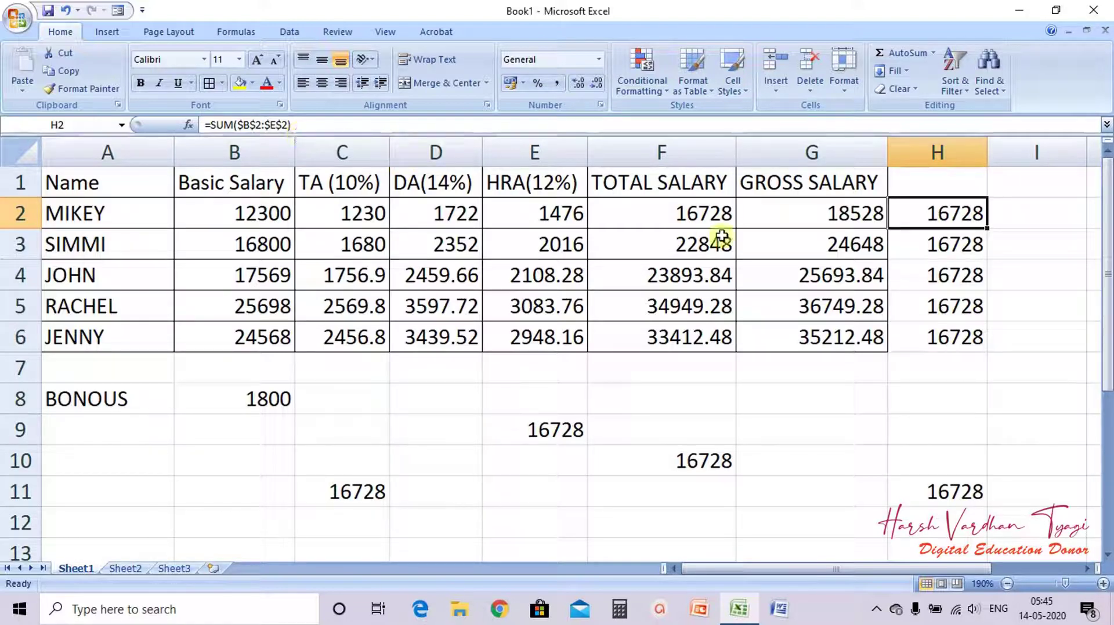
{"action": "left_click", "coordinate": [963, 381]}
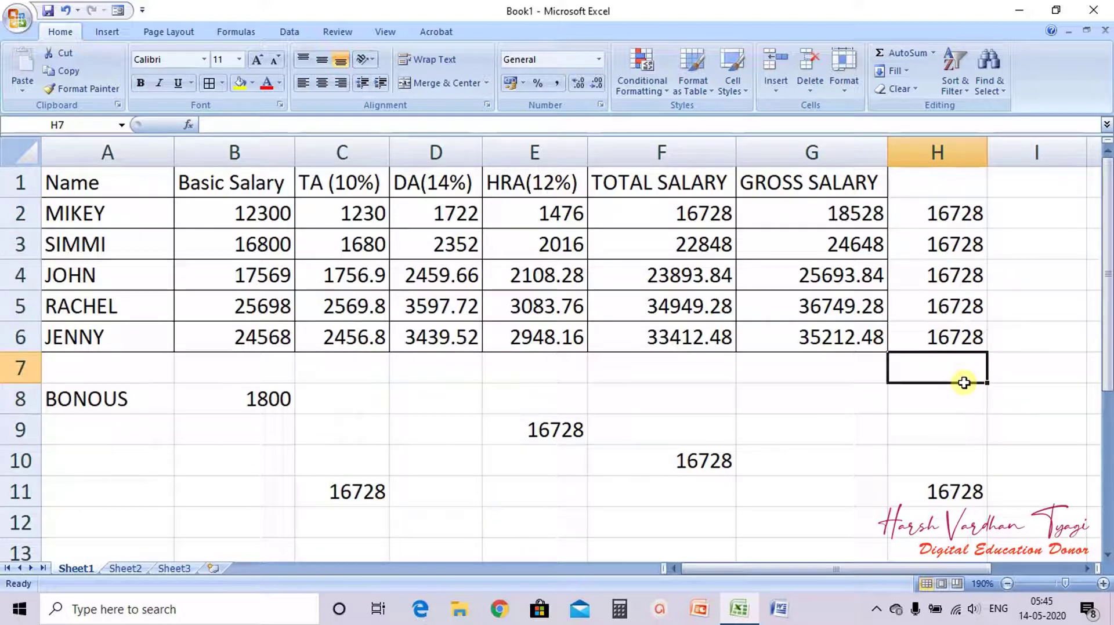
{"action": "left_click", "coordinate": [833, 432]}
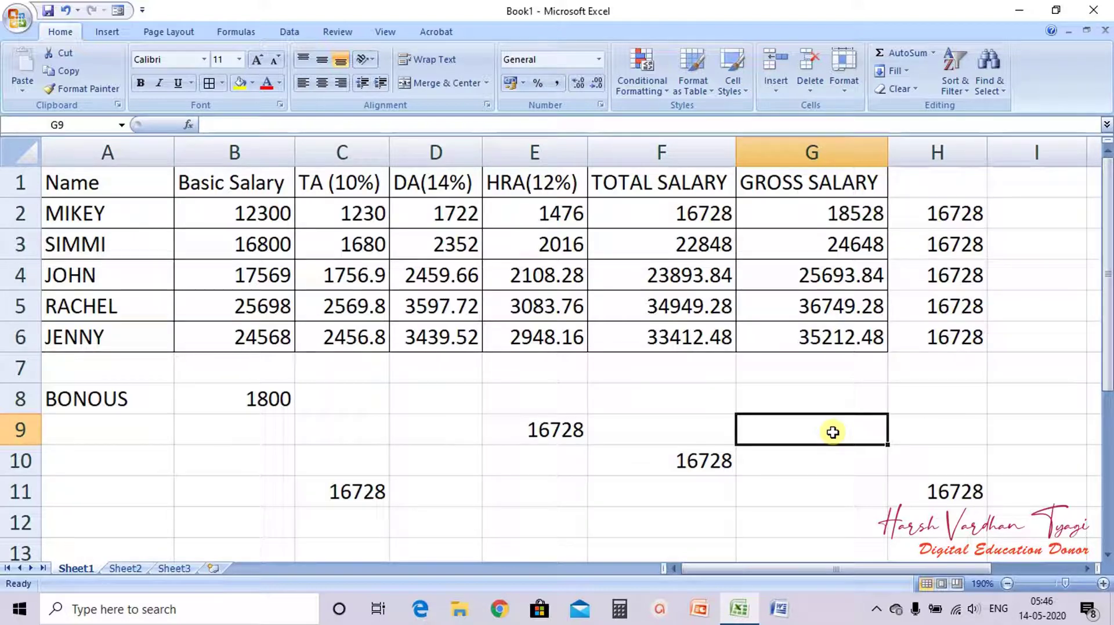
{"action": "left_click", "coordinate": [778, 219]}
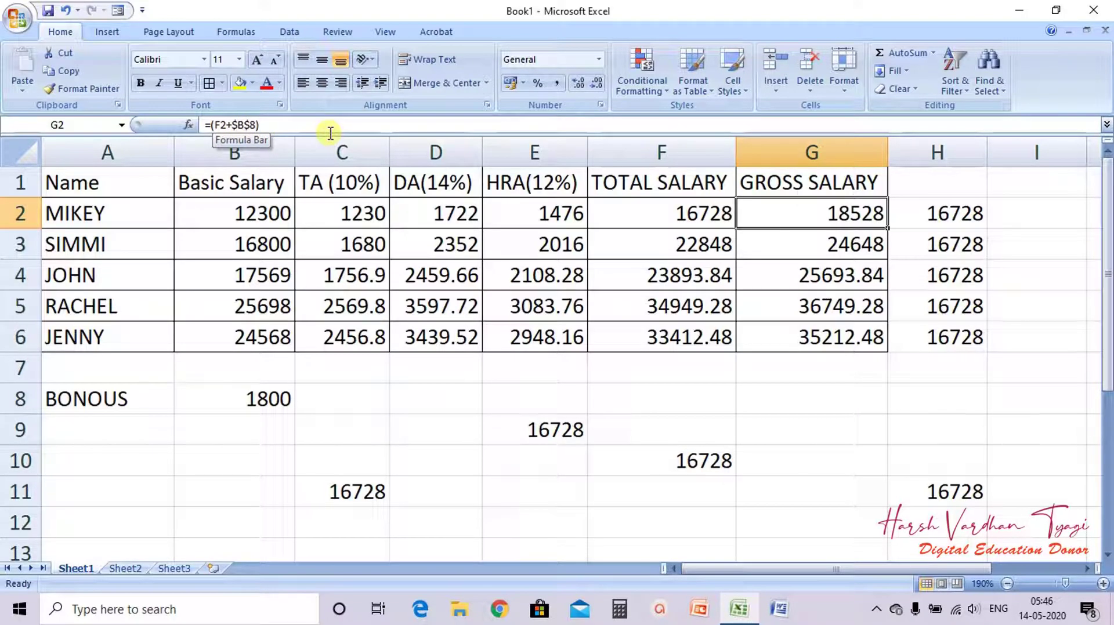
{"action": "key", "text": "Down"}
{"action": "key", "text": "Down"}
{"action": "key", "text": "Down"}
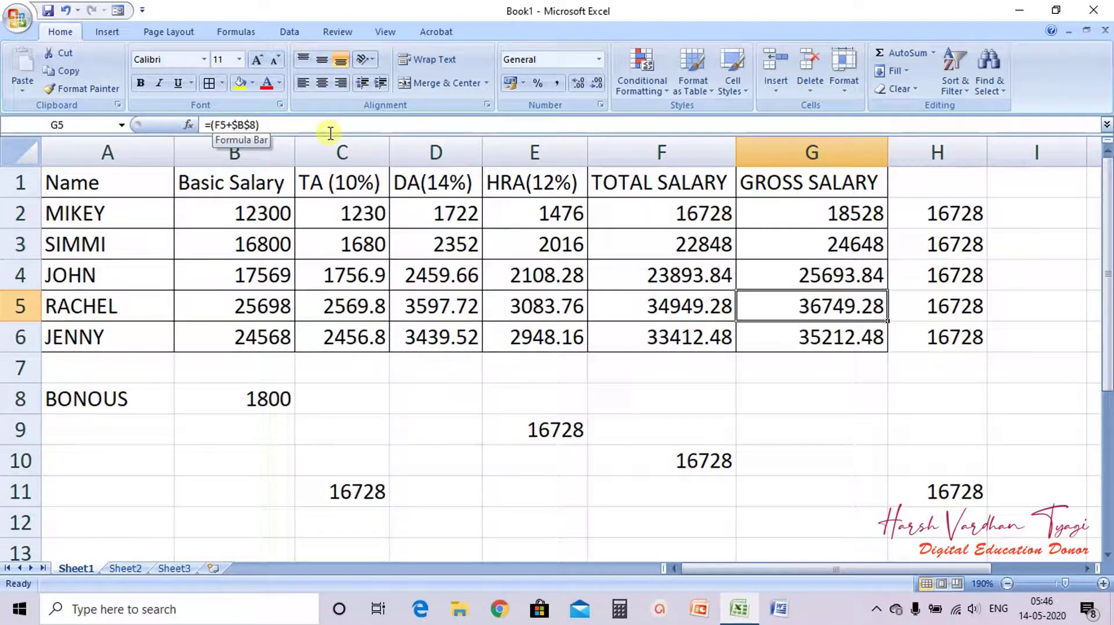
{"action": "key", "text": "Down"}
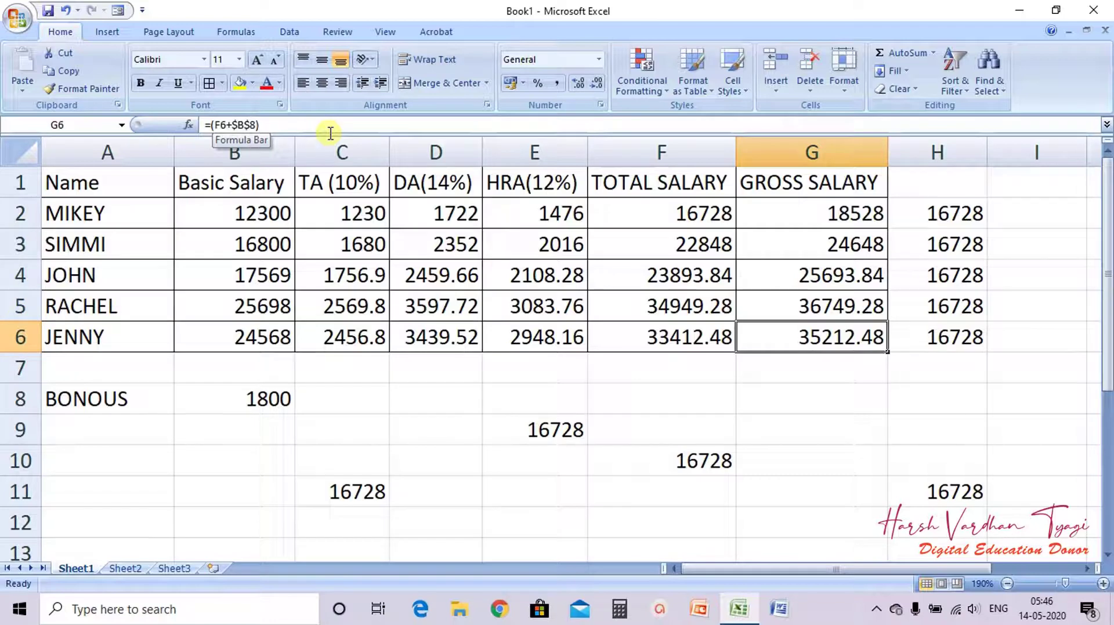